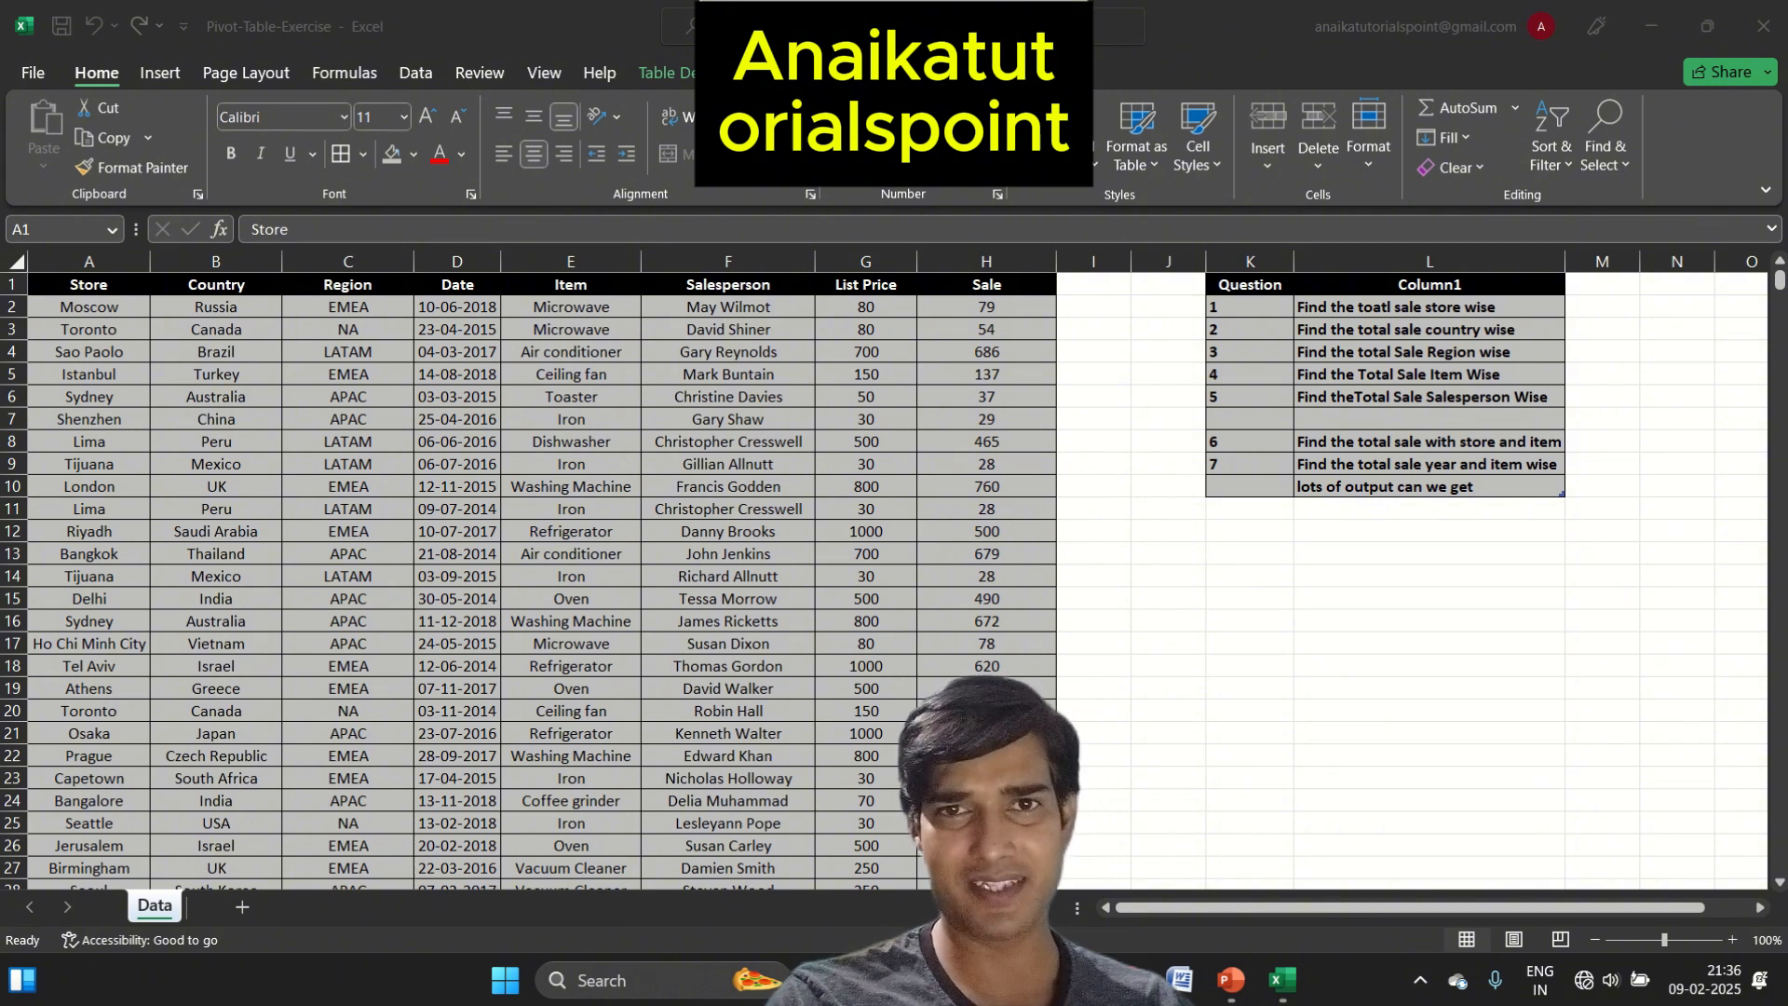
Examine the headers and first entries of the sales table's columns, from Store across to Sale
left_click(277, 493)
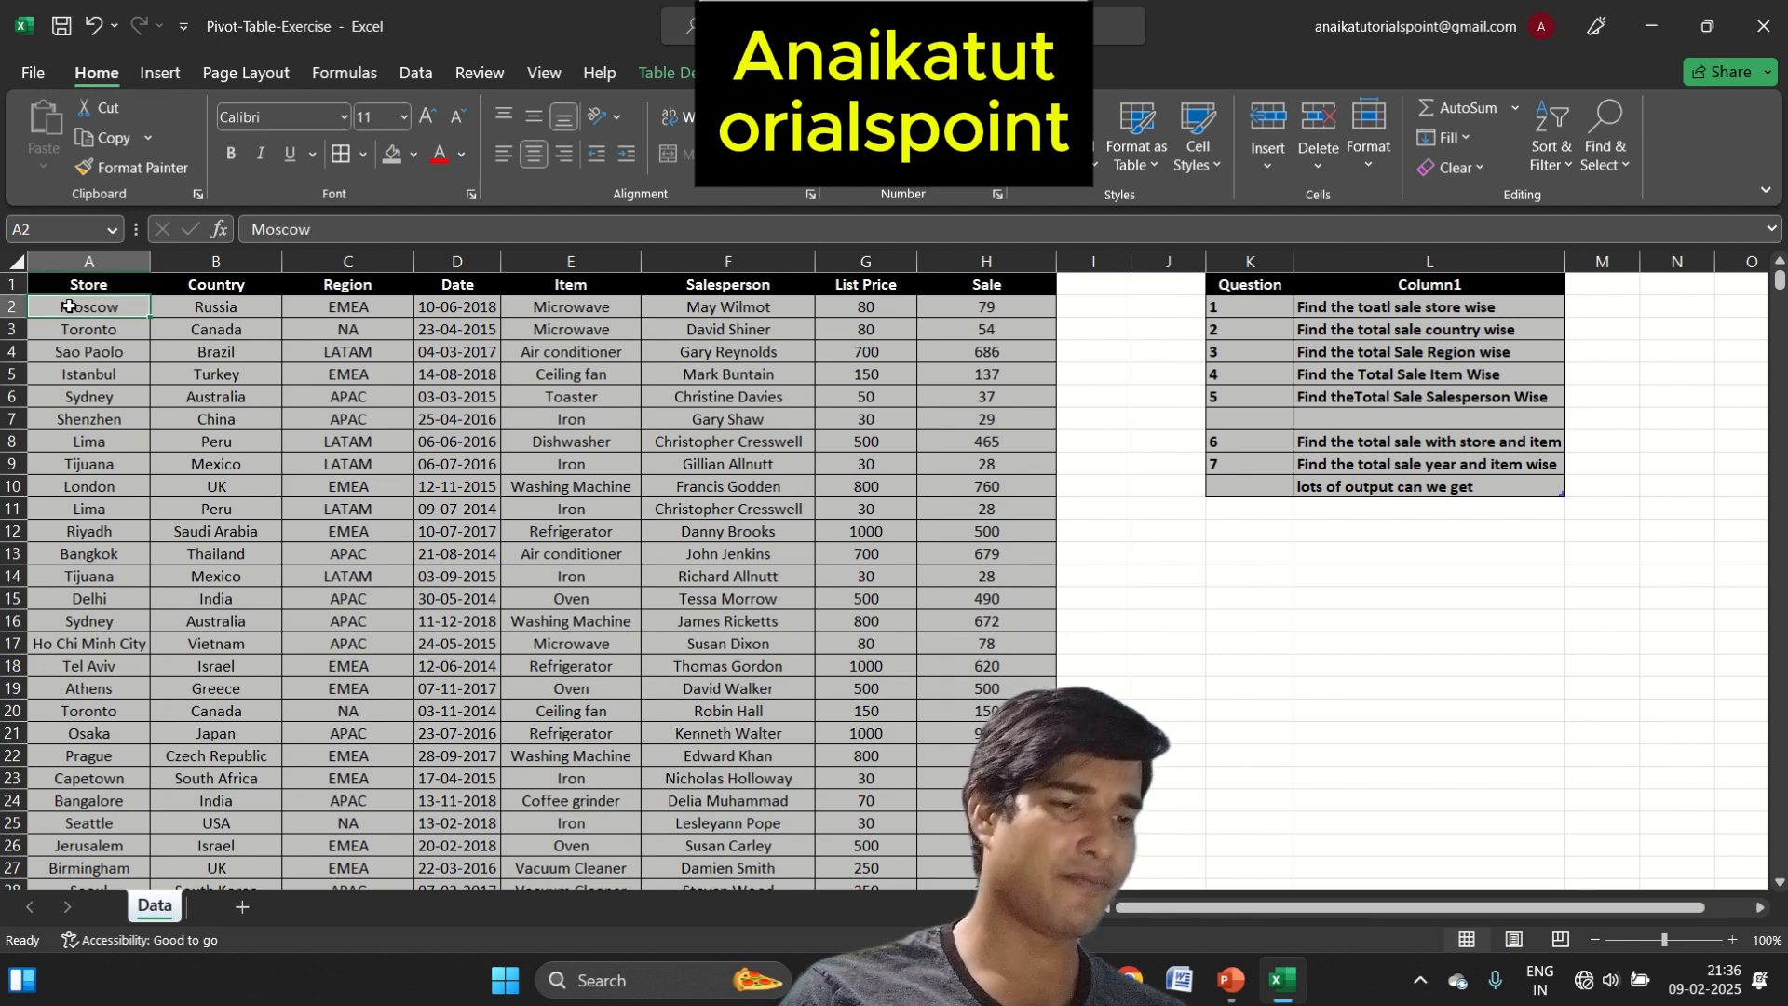
key("Right")
key("Left")
key("Down")
key("Down")
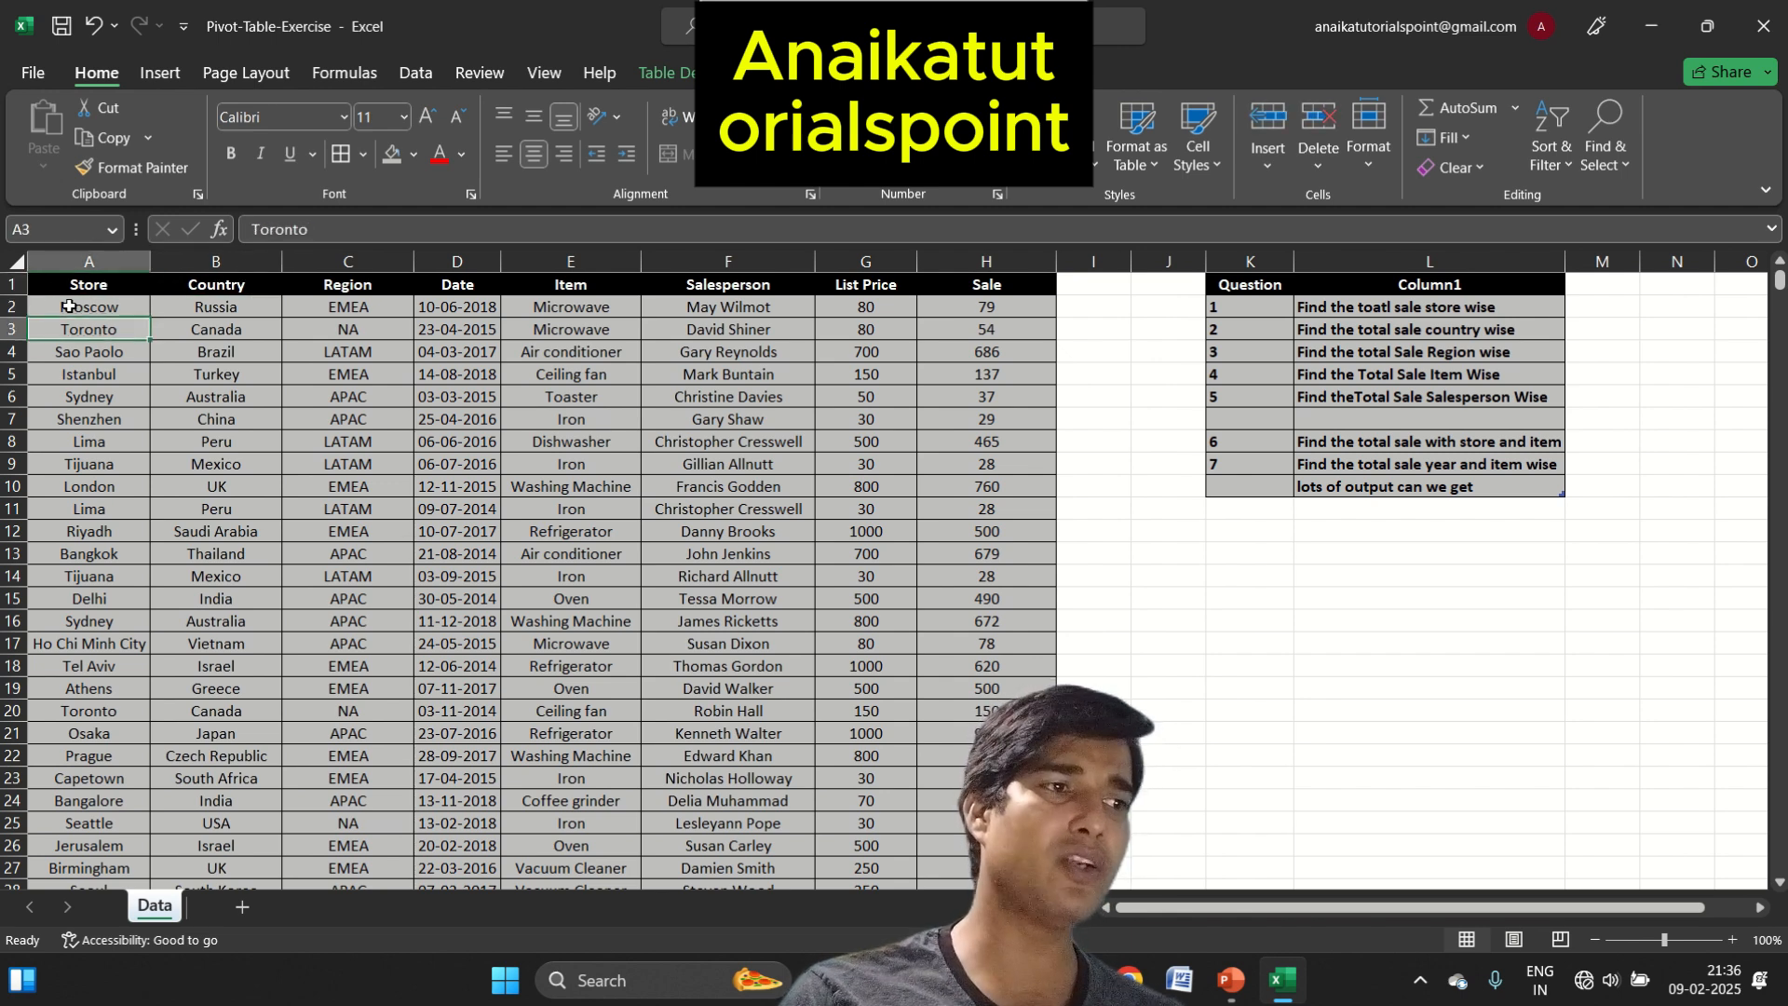
key("Up")
key("Up")
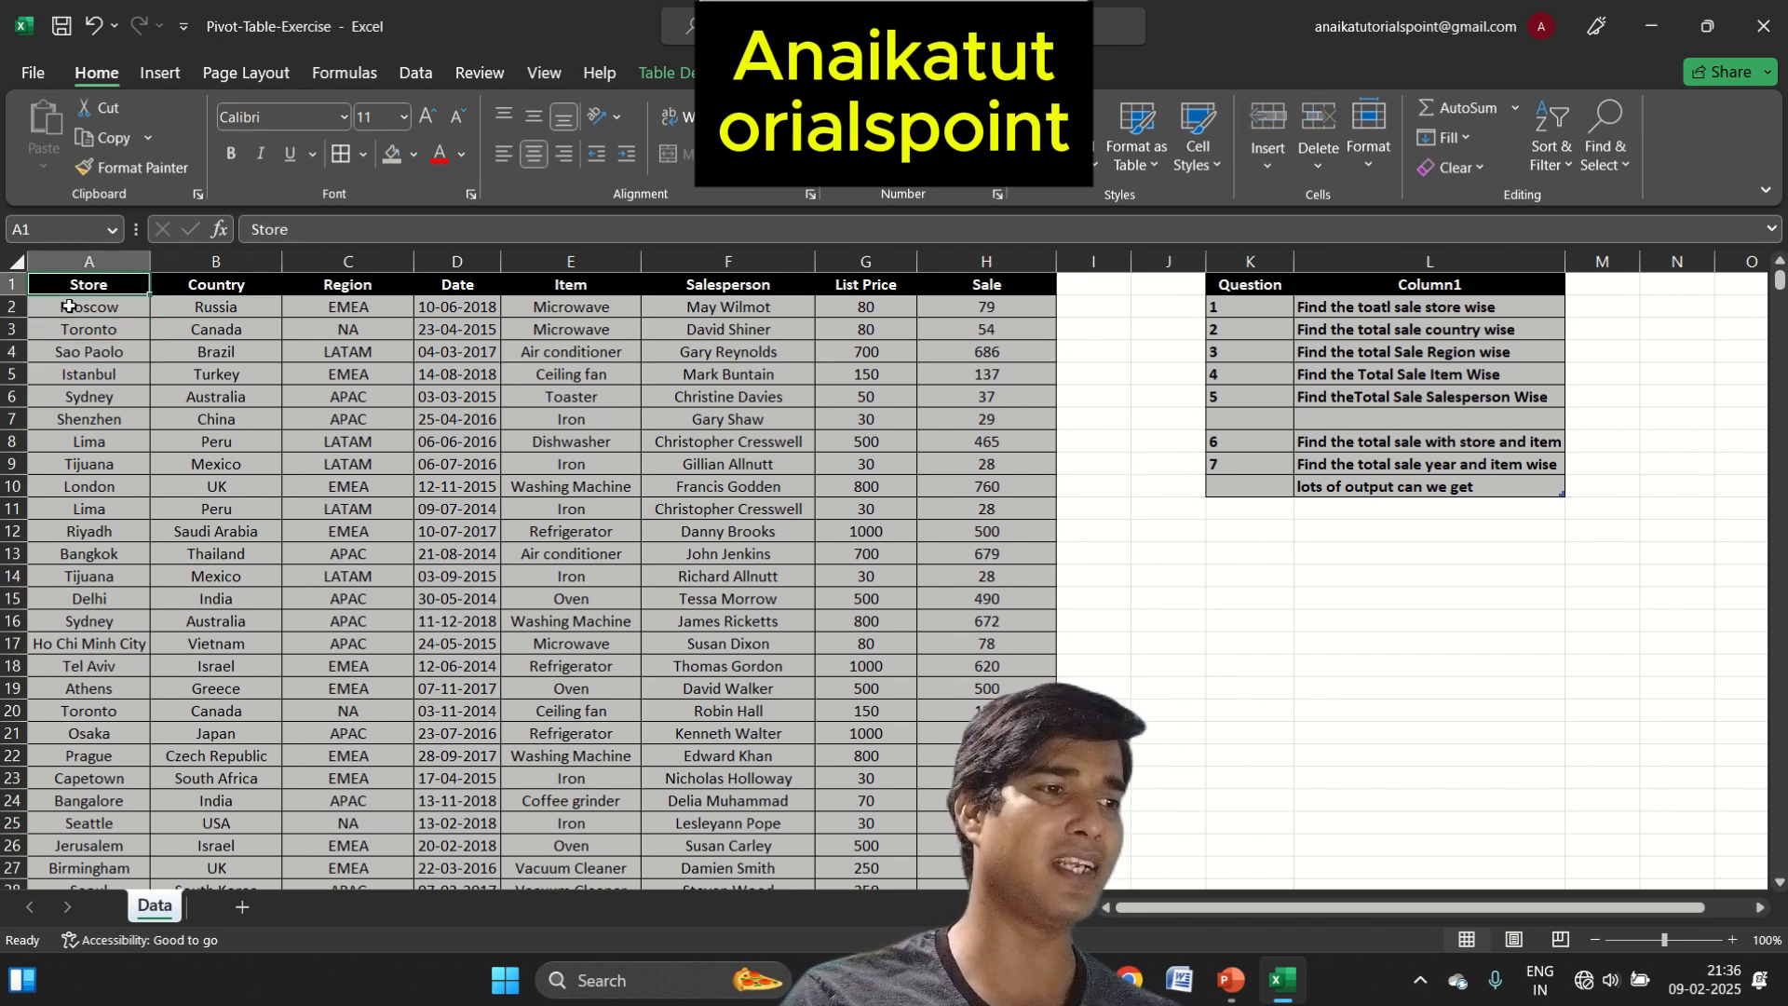
key("Right")
key("Down")
key("Up")
key("Right")
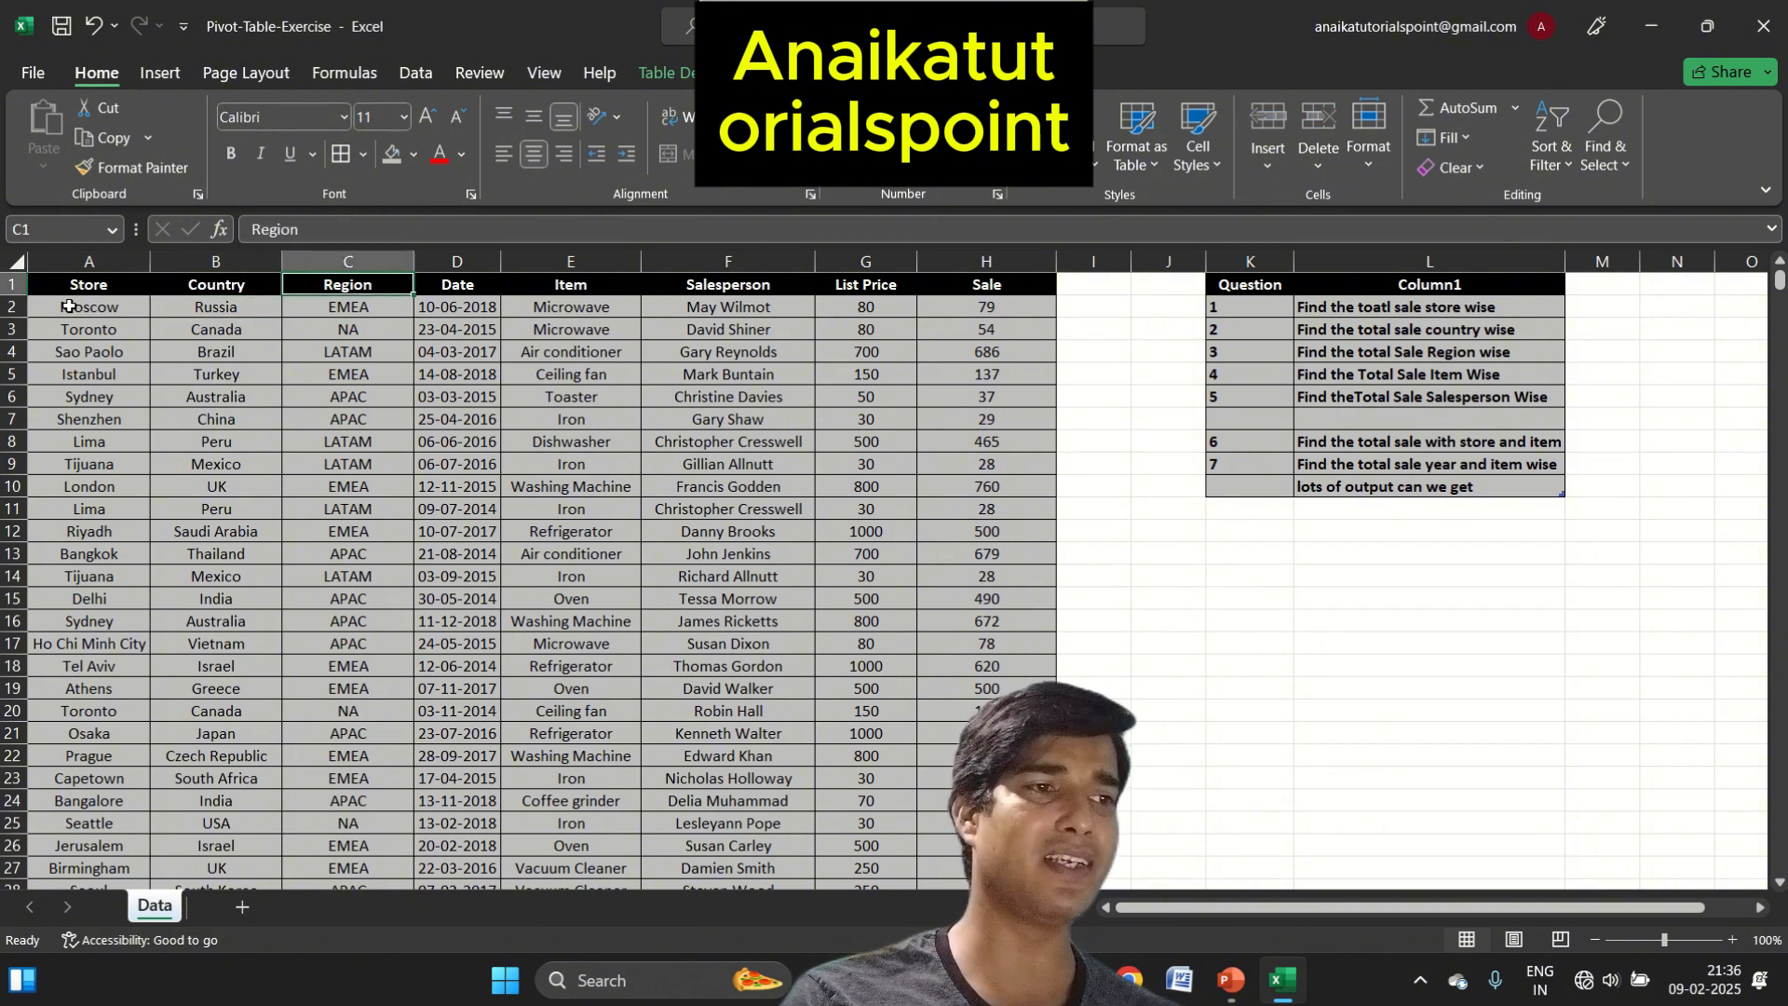
key("Down")
key("Up")
key("Right")
key("Down")
key("Up")
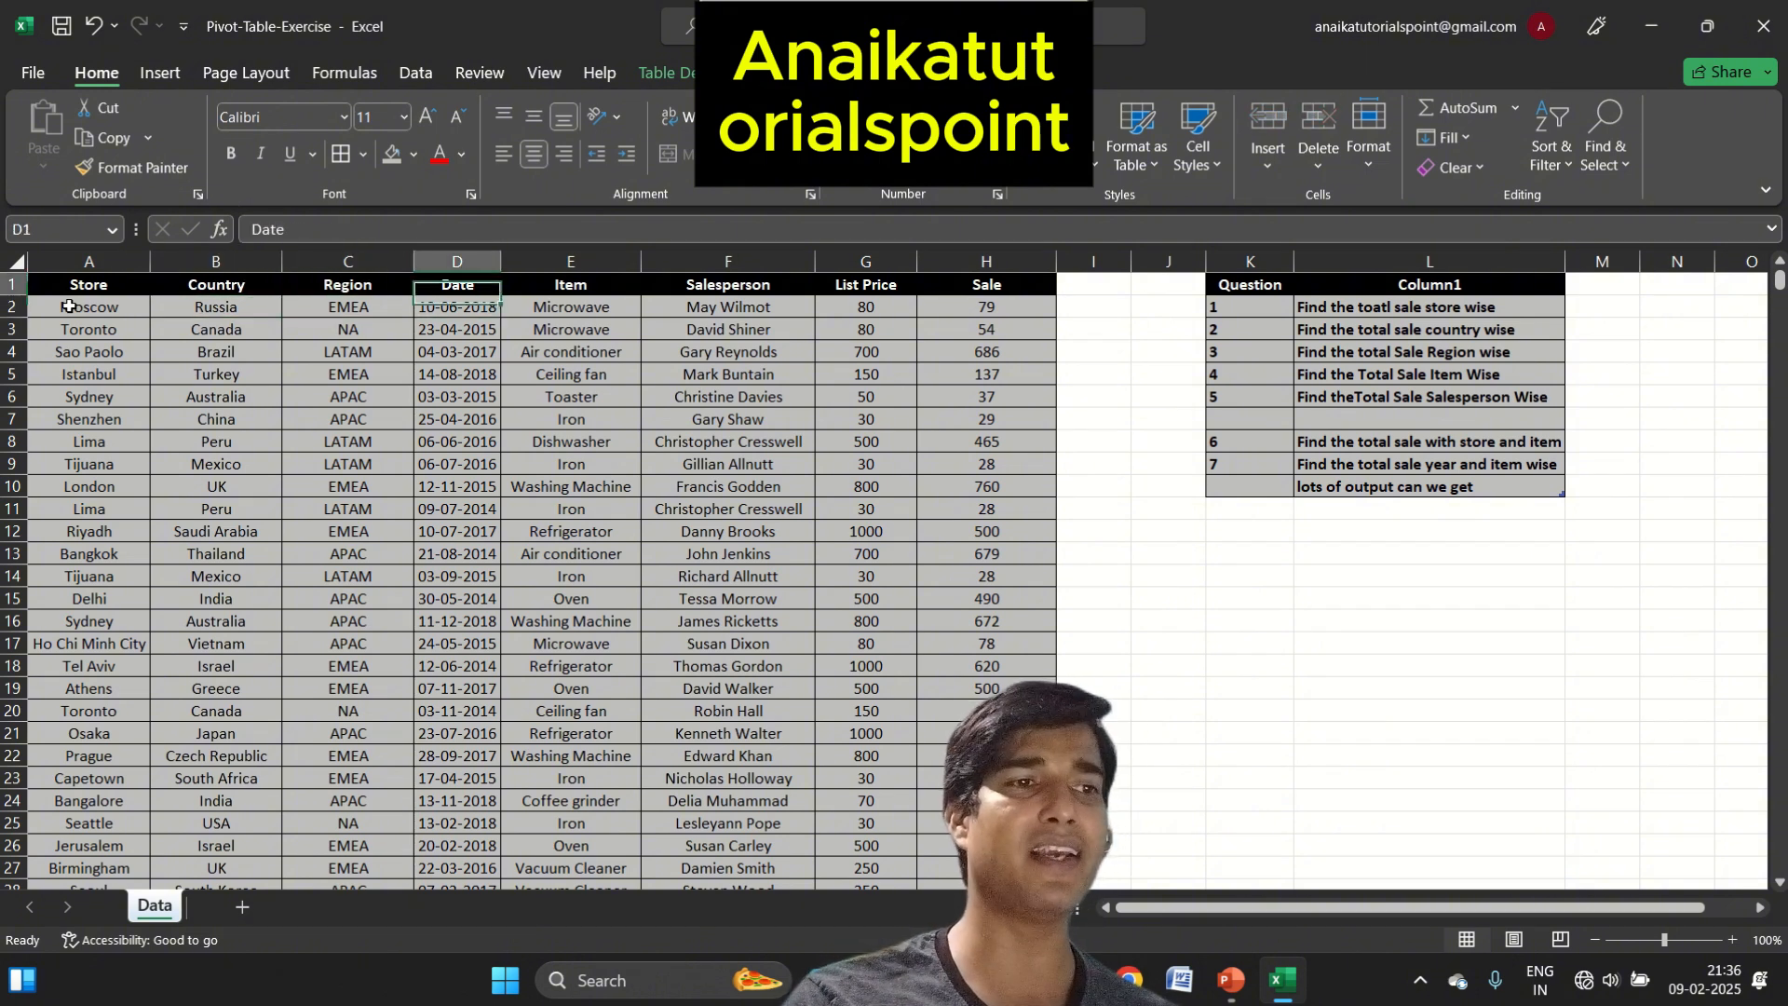
key("Right")
key("Down")
key("Up")
key("Right")
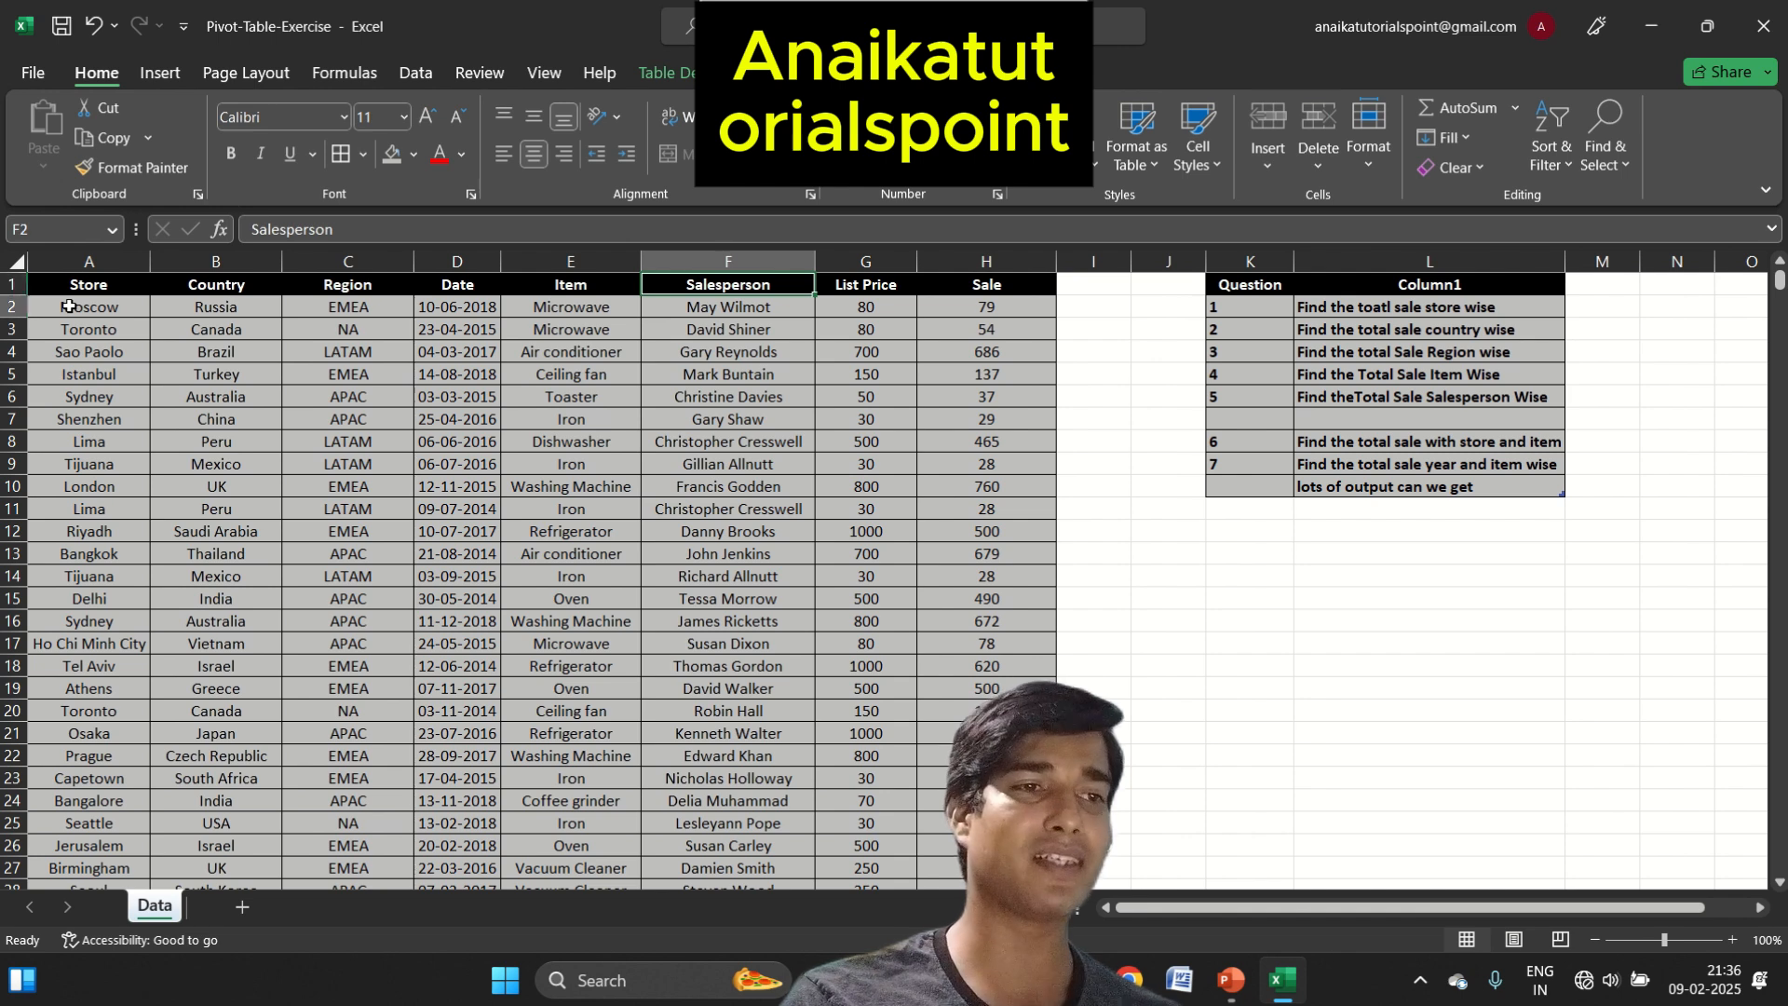
key("Down")
key("Up")
key("Right")
key("Down")
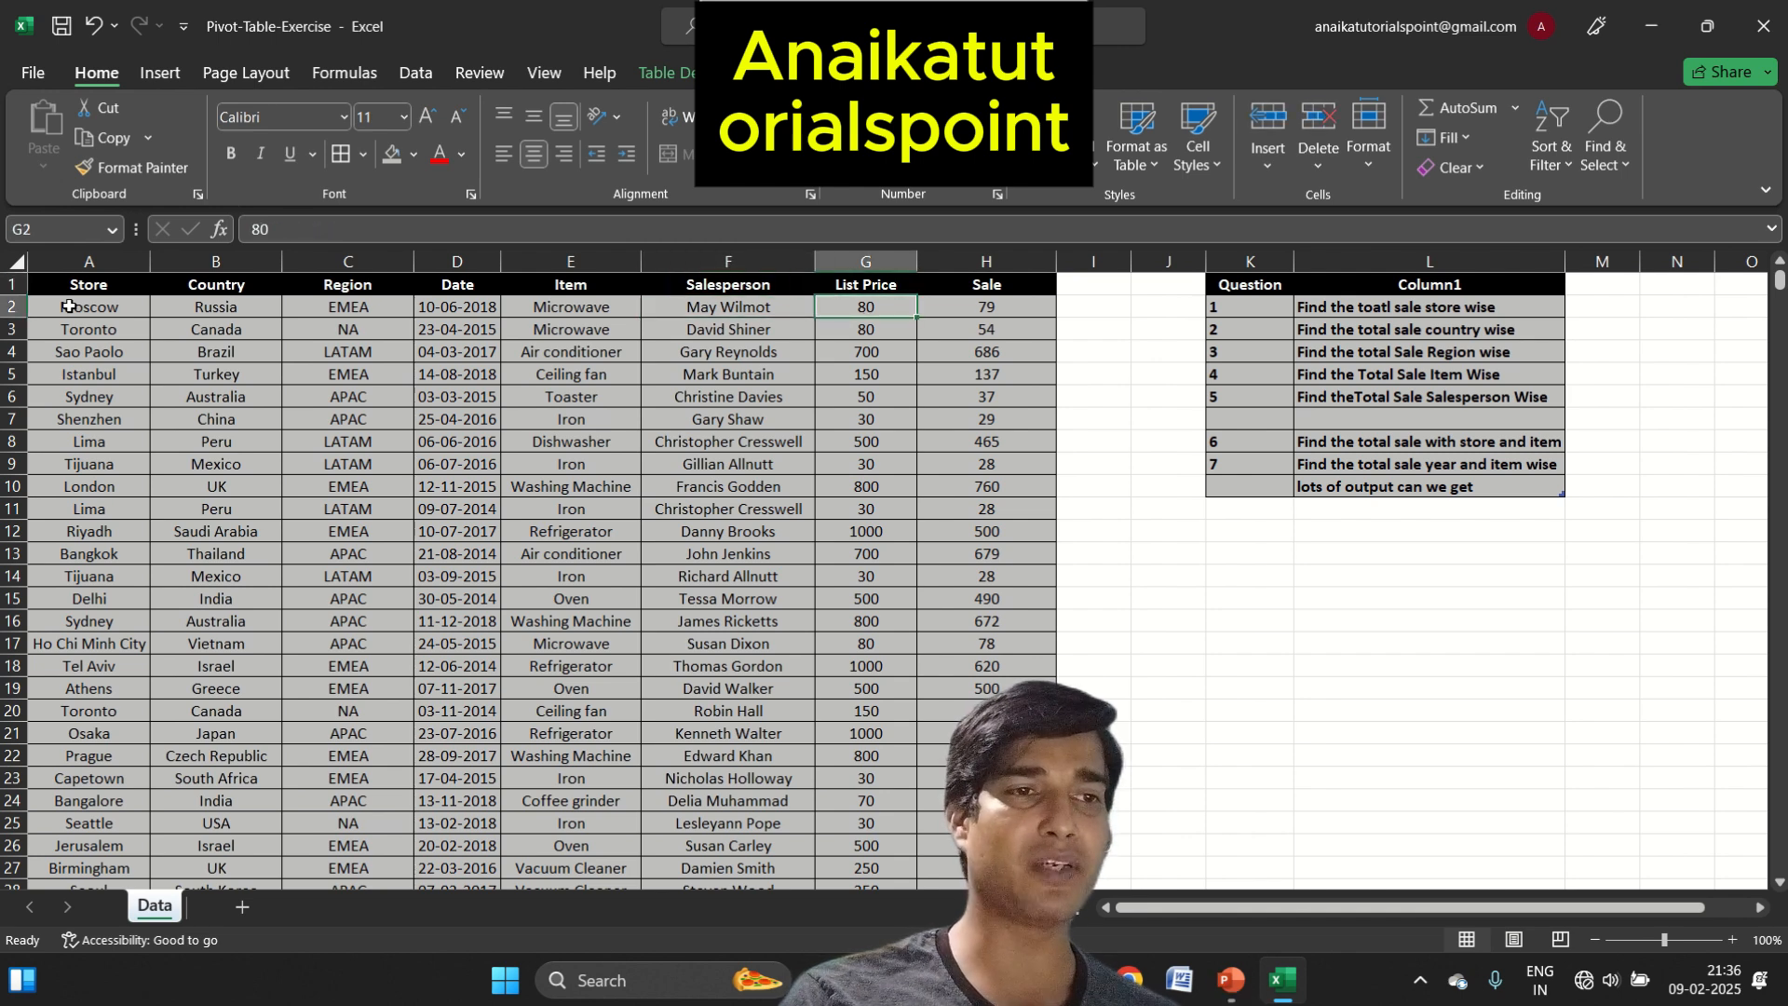
key("Up")
key("Right")
key("Down")
key("Down")
key("Down")
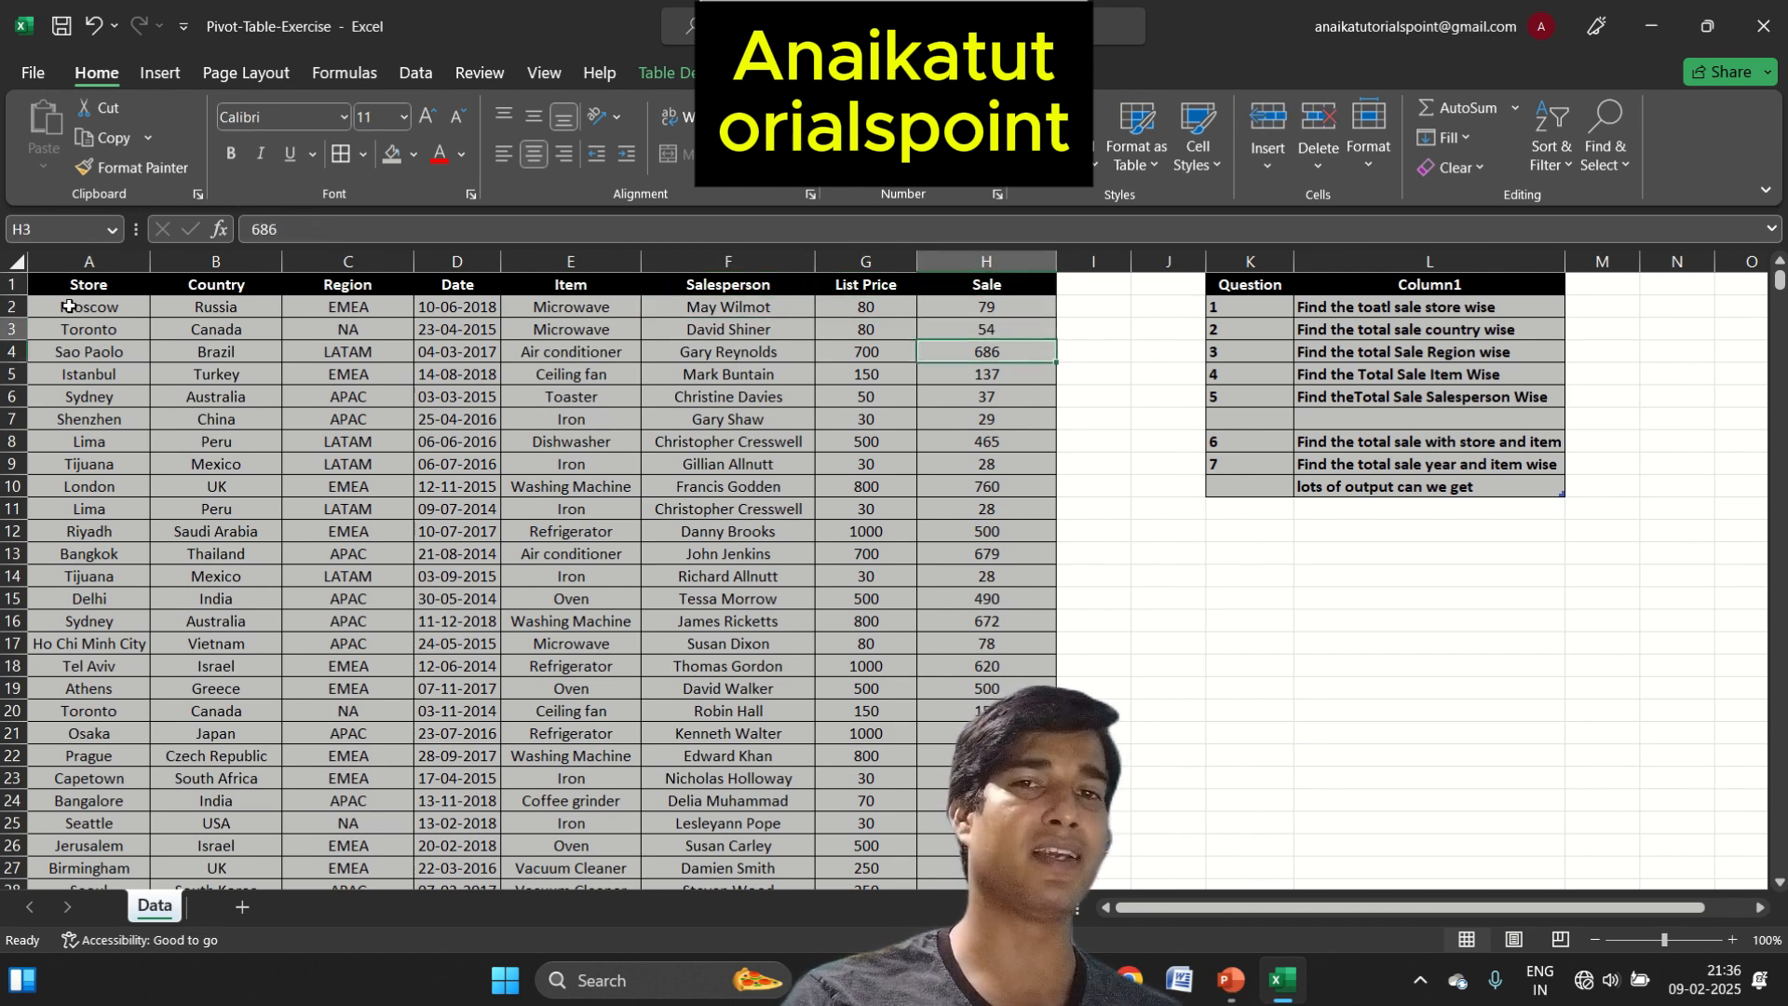
key("Up")
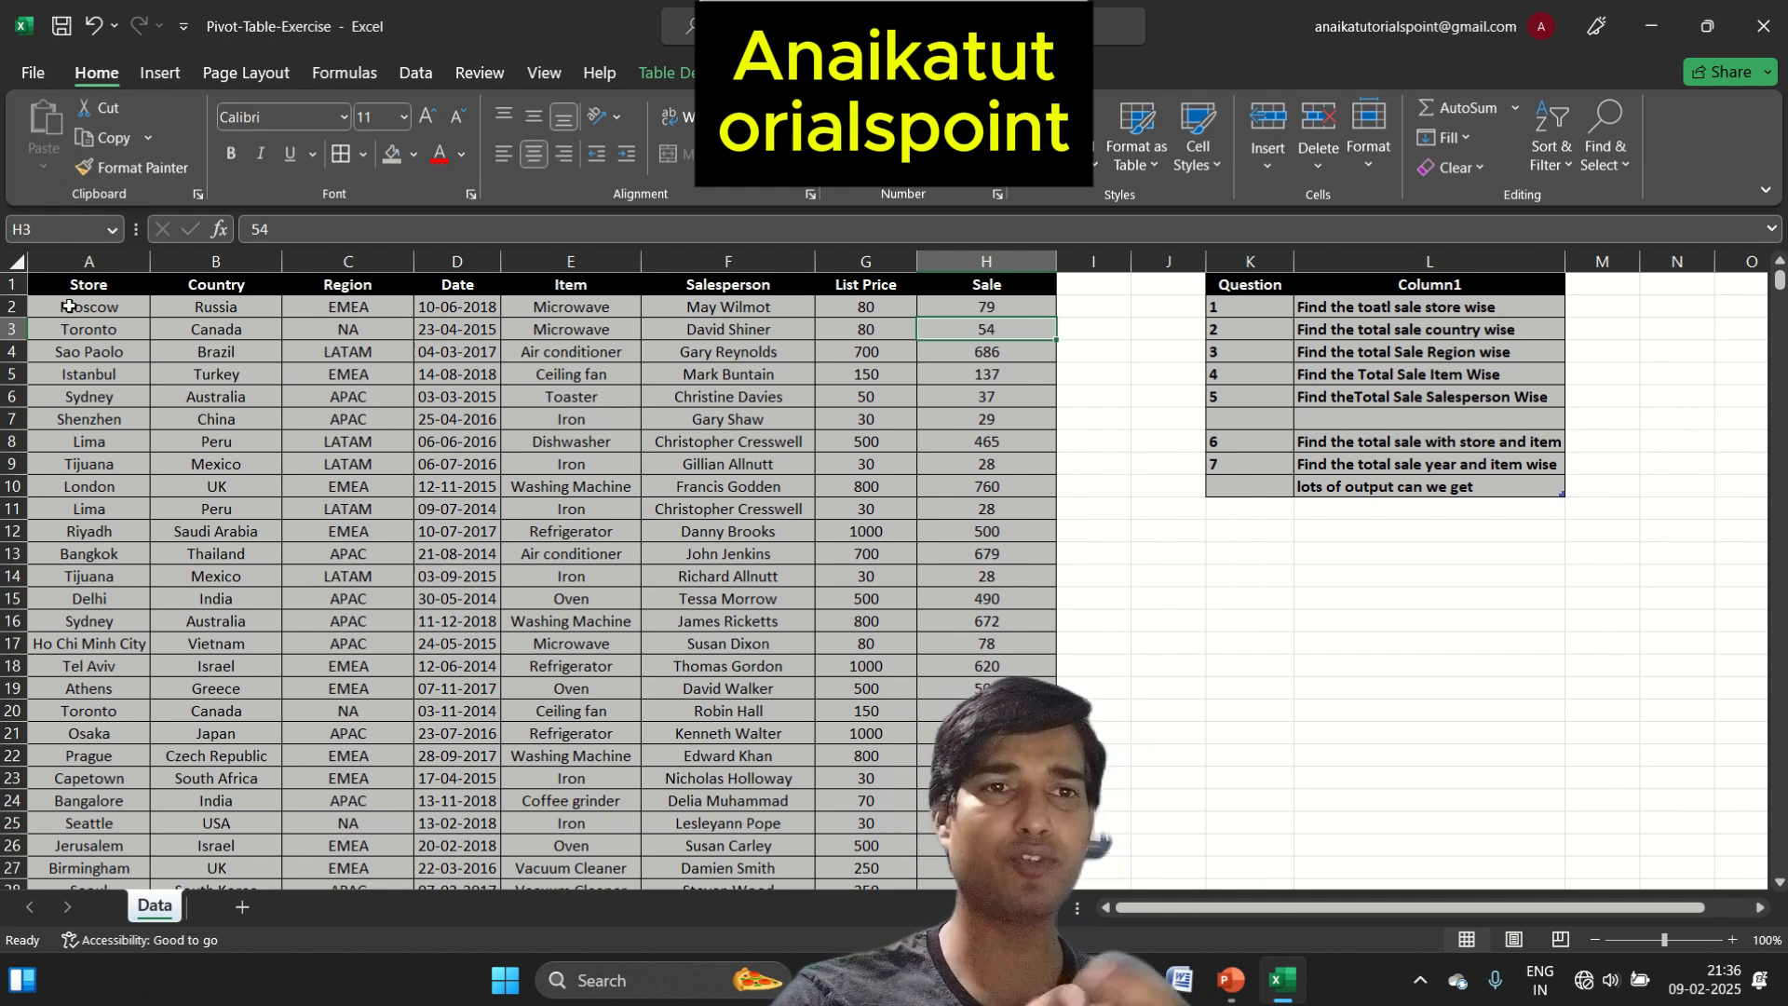
Review the question list beside the sales table, up to the store-wise total sale, and return to the Store header
key("Right")
key("Right")
key("Right")
key("Right")
key("Right")
key("Left")
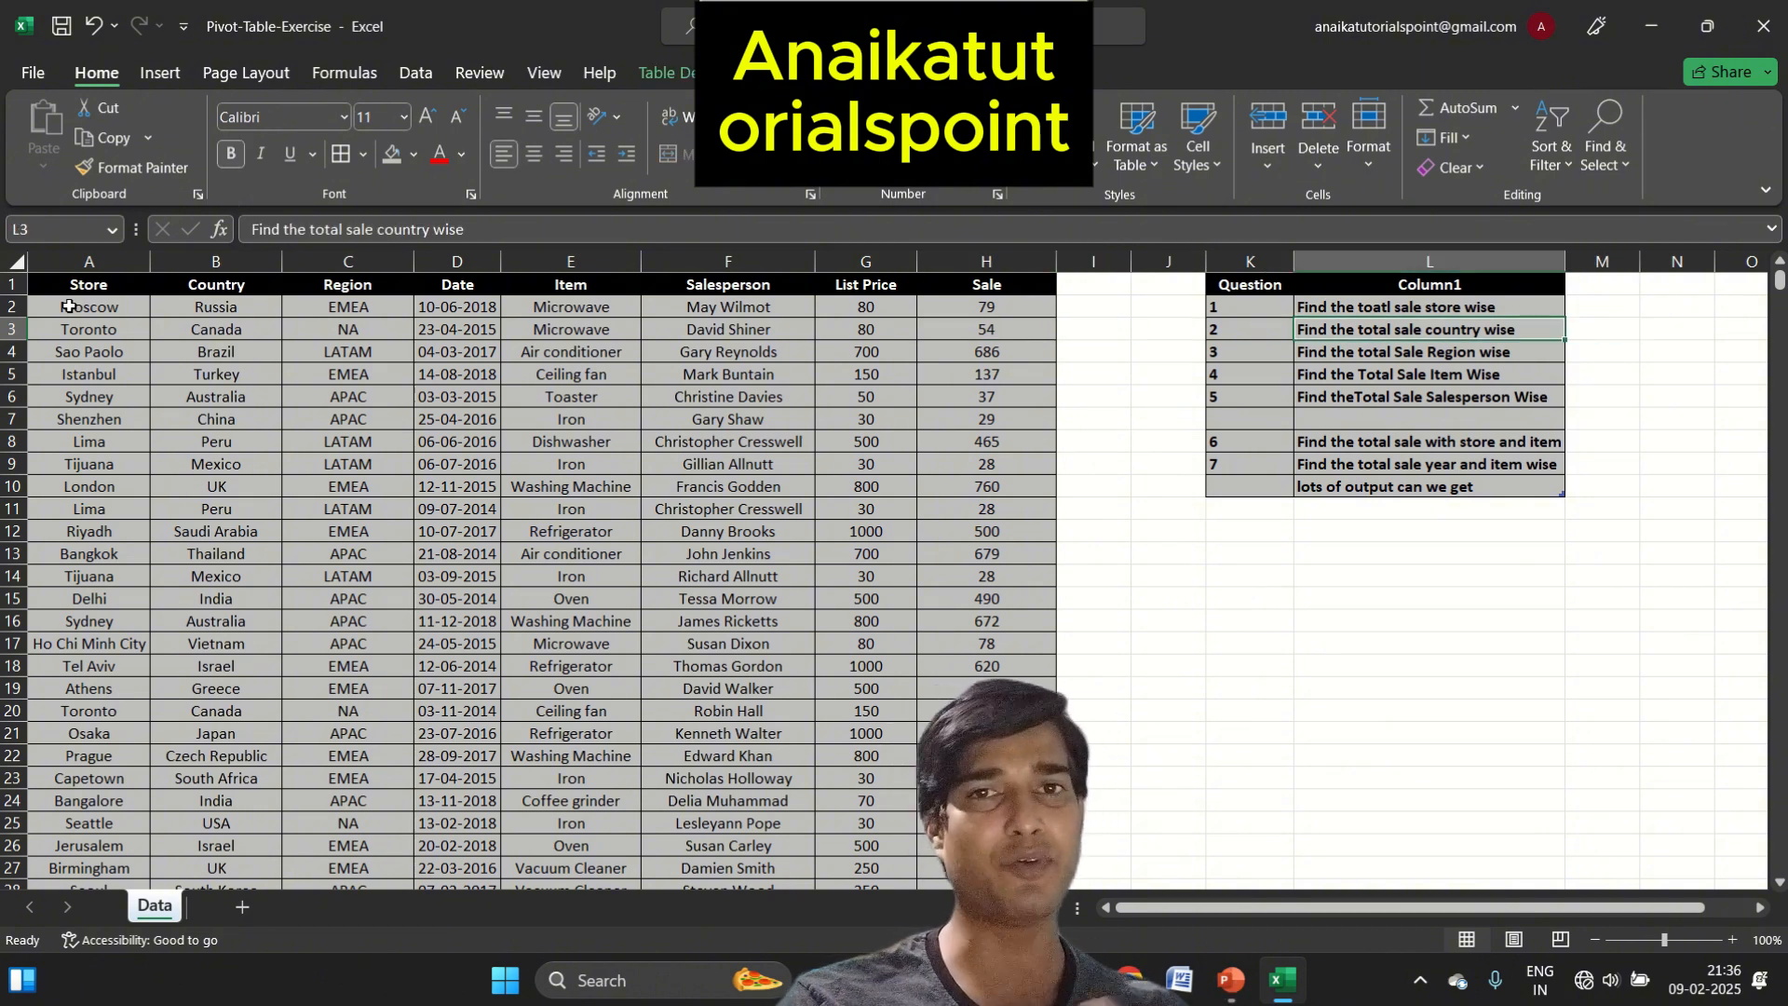
key("Up")
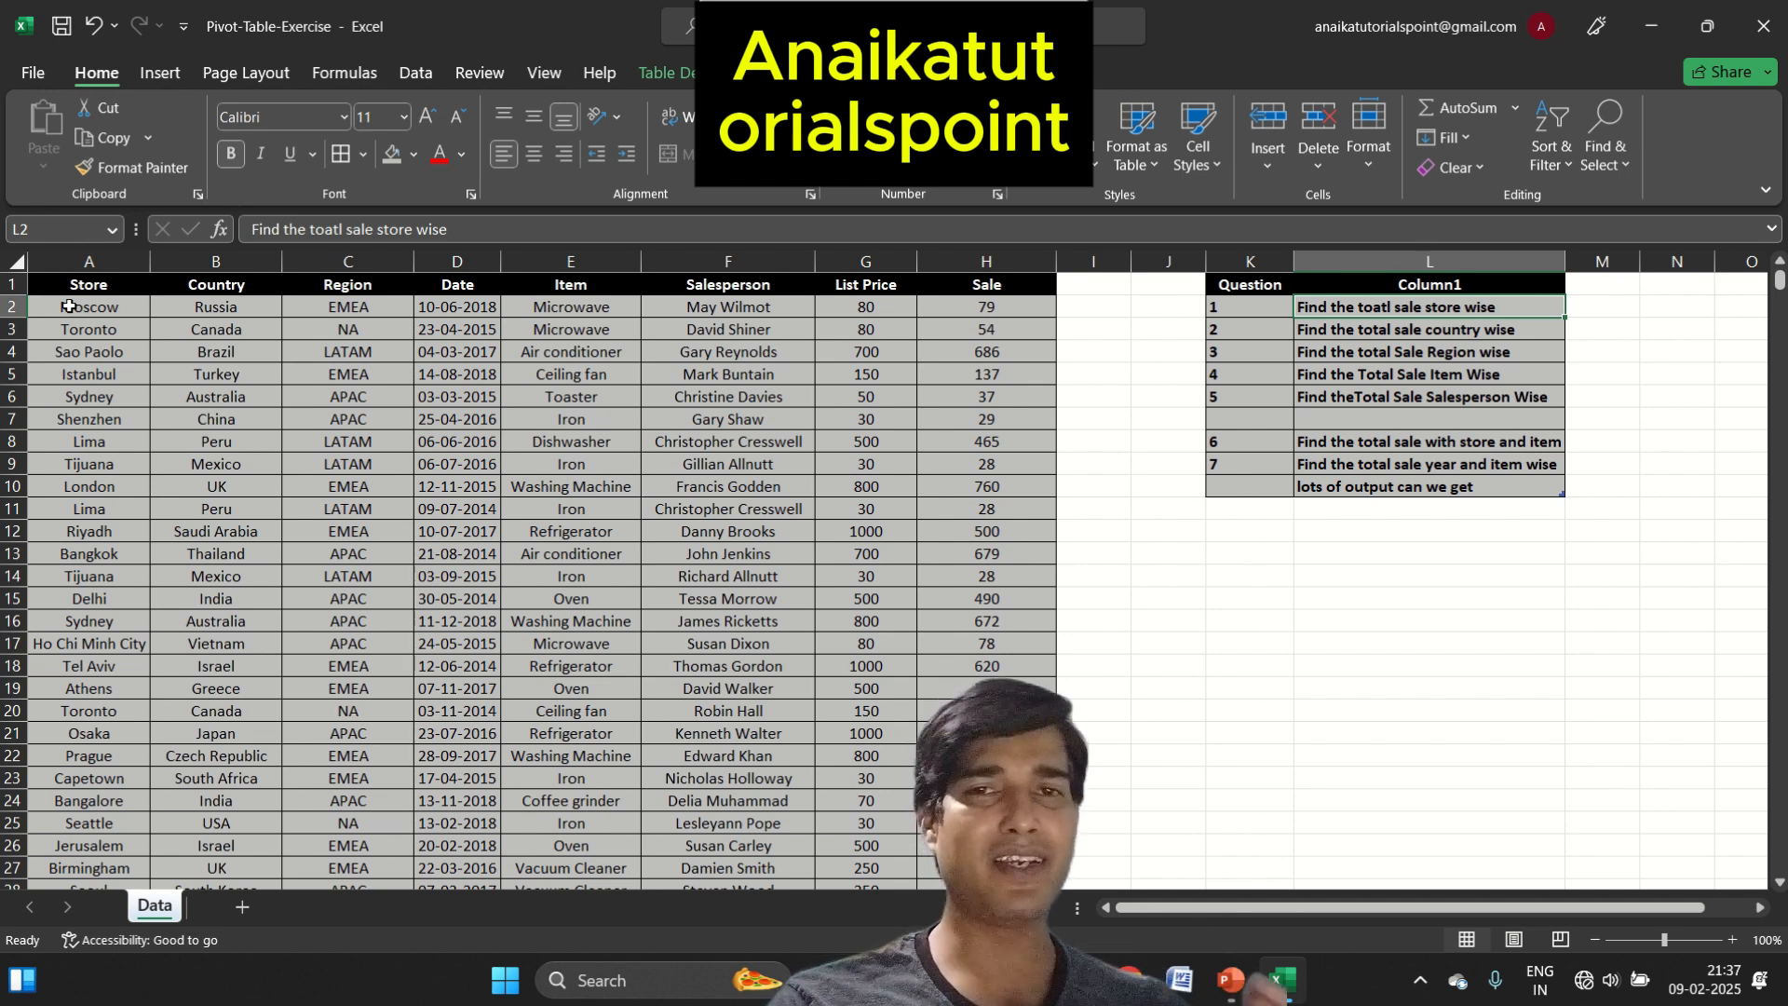
key("Left")
key("Left")
key("Left")
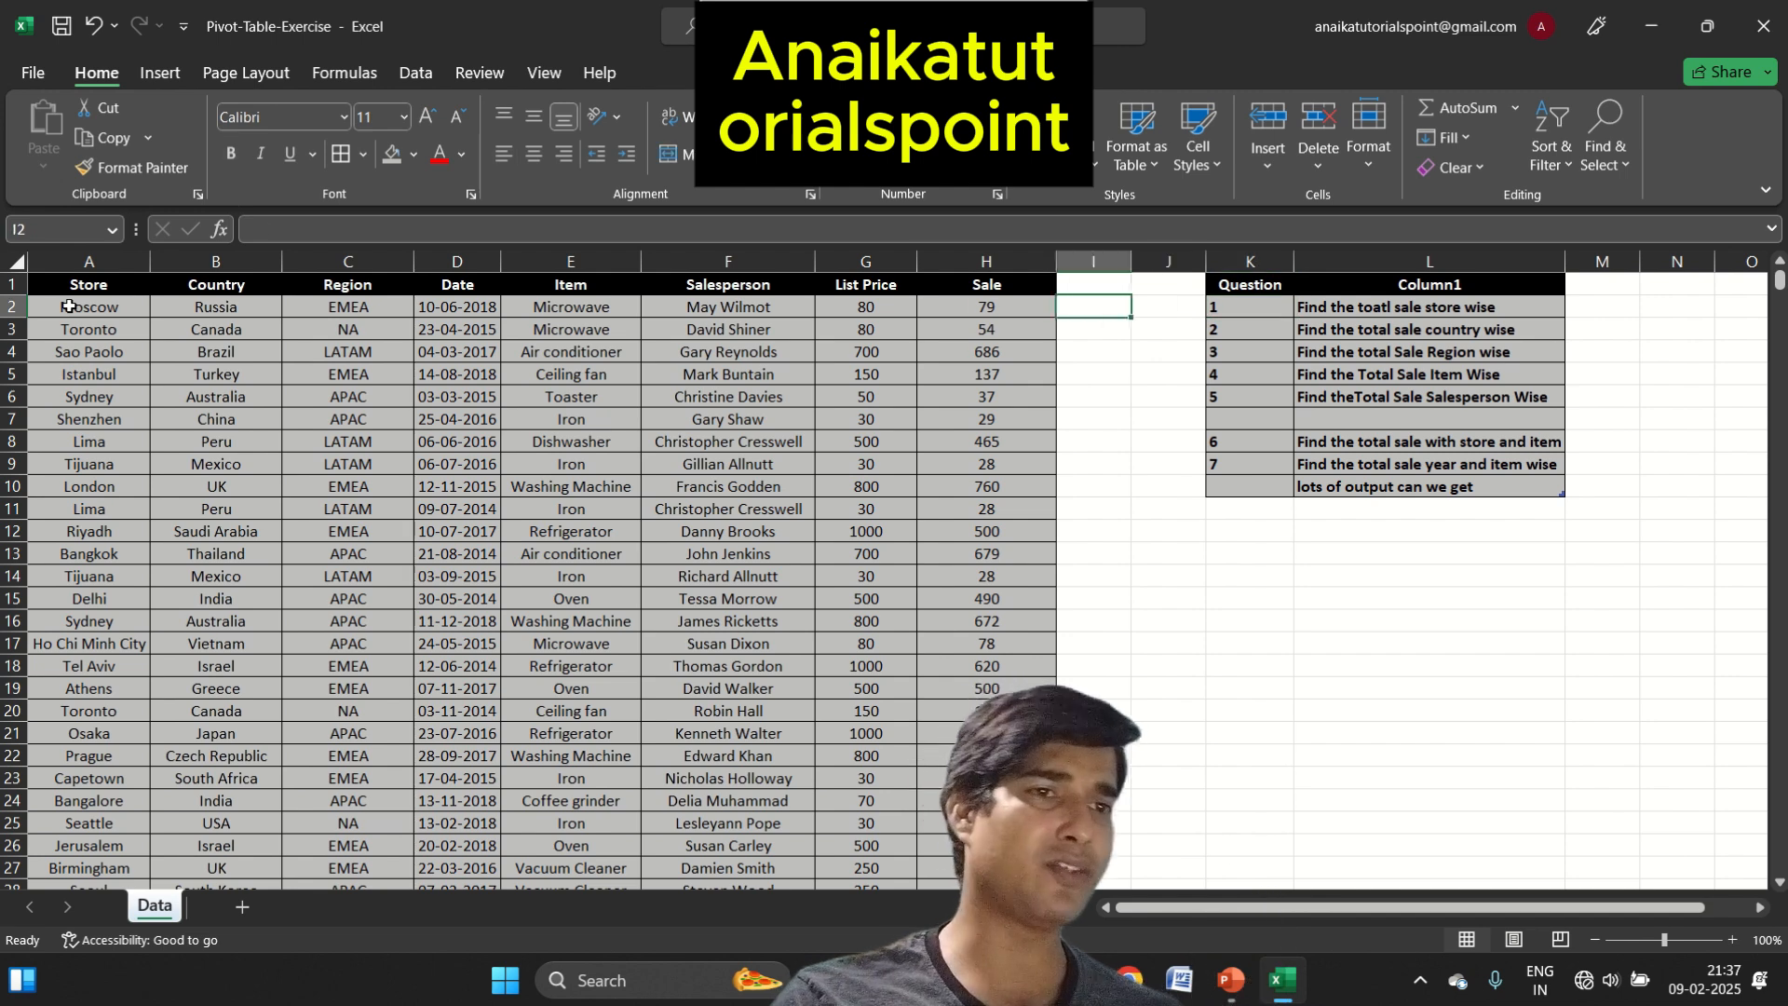
key("Left")
key("ctrl+Left")
key("Up")
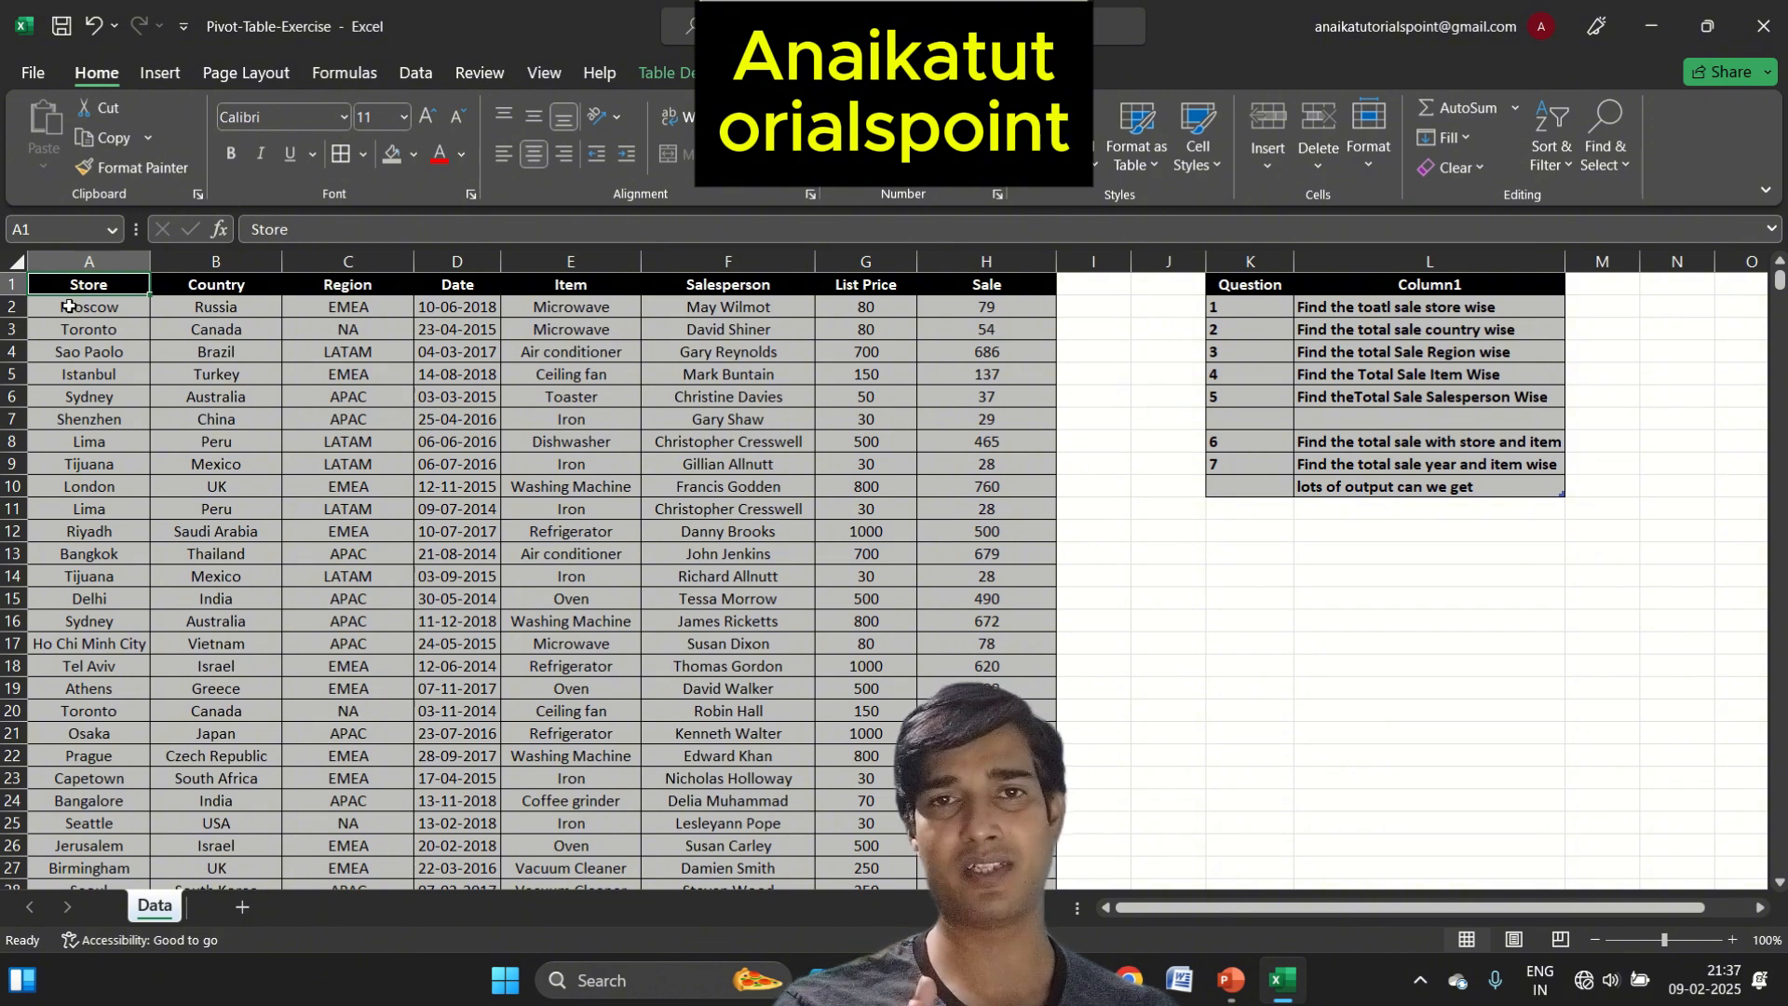
Examine the entries of the Store and Region columns as possible groupings for the sales totals
key("Down")
key("Down")
key("Down")
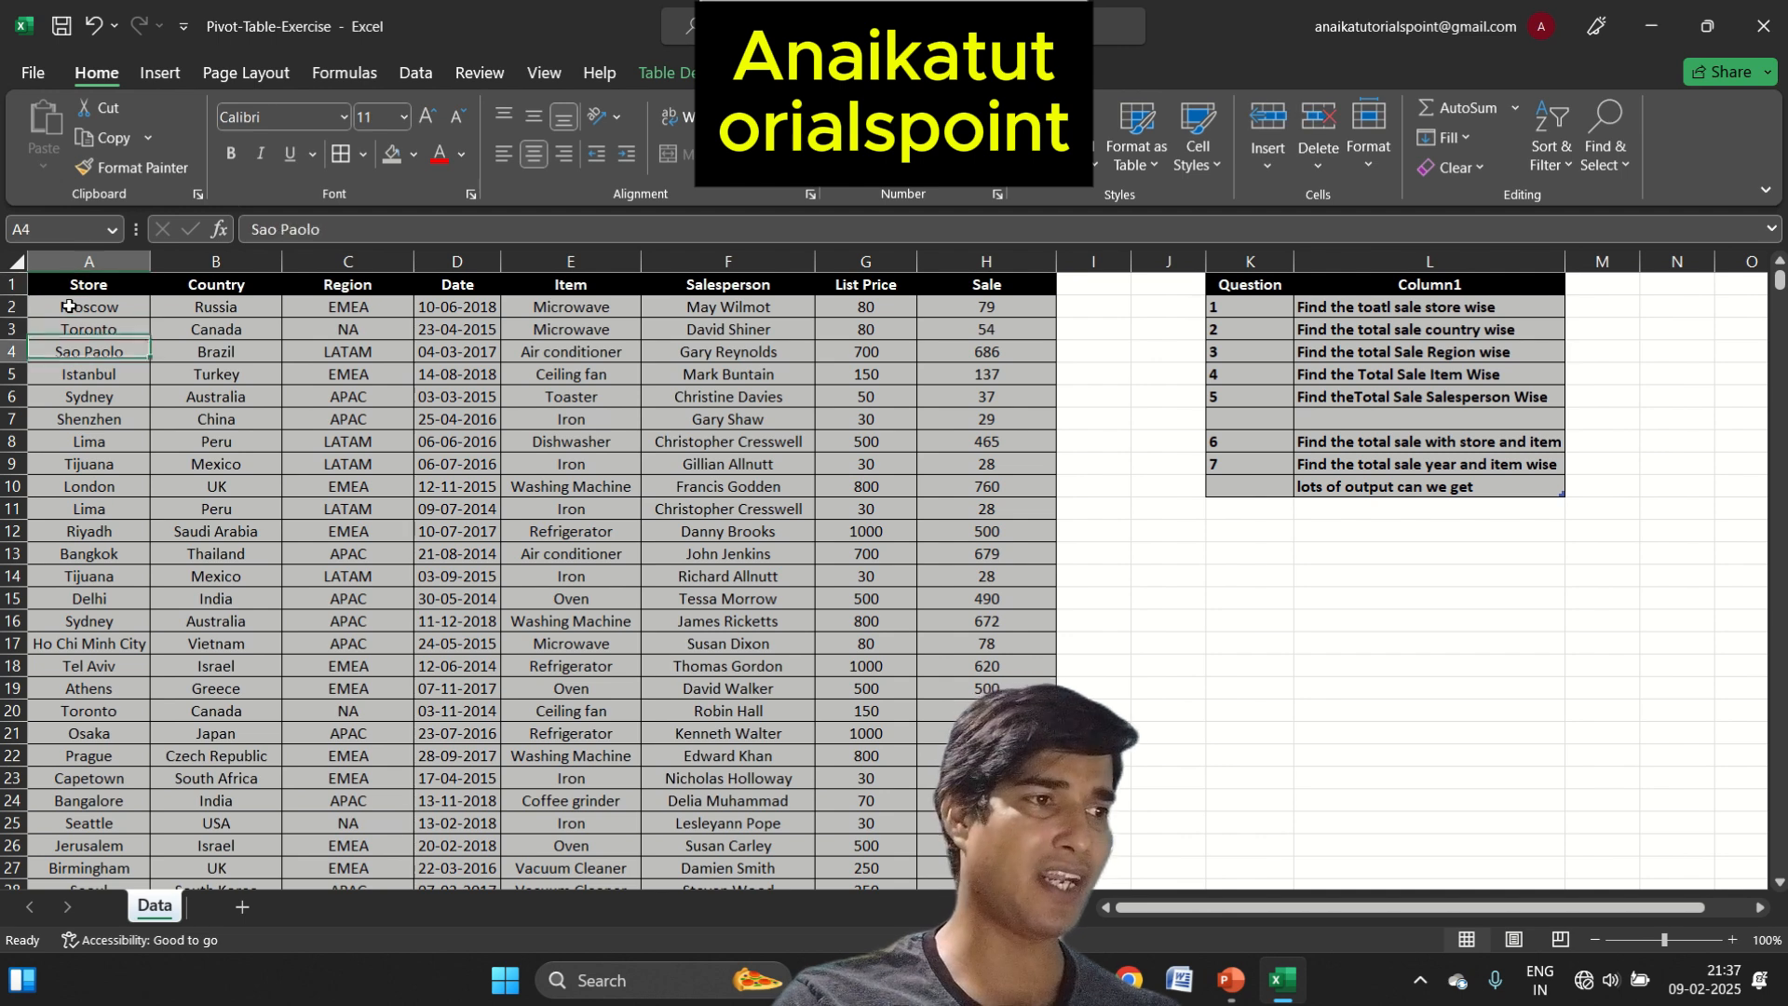
key("Up")
key("Up")
key("Up")
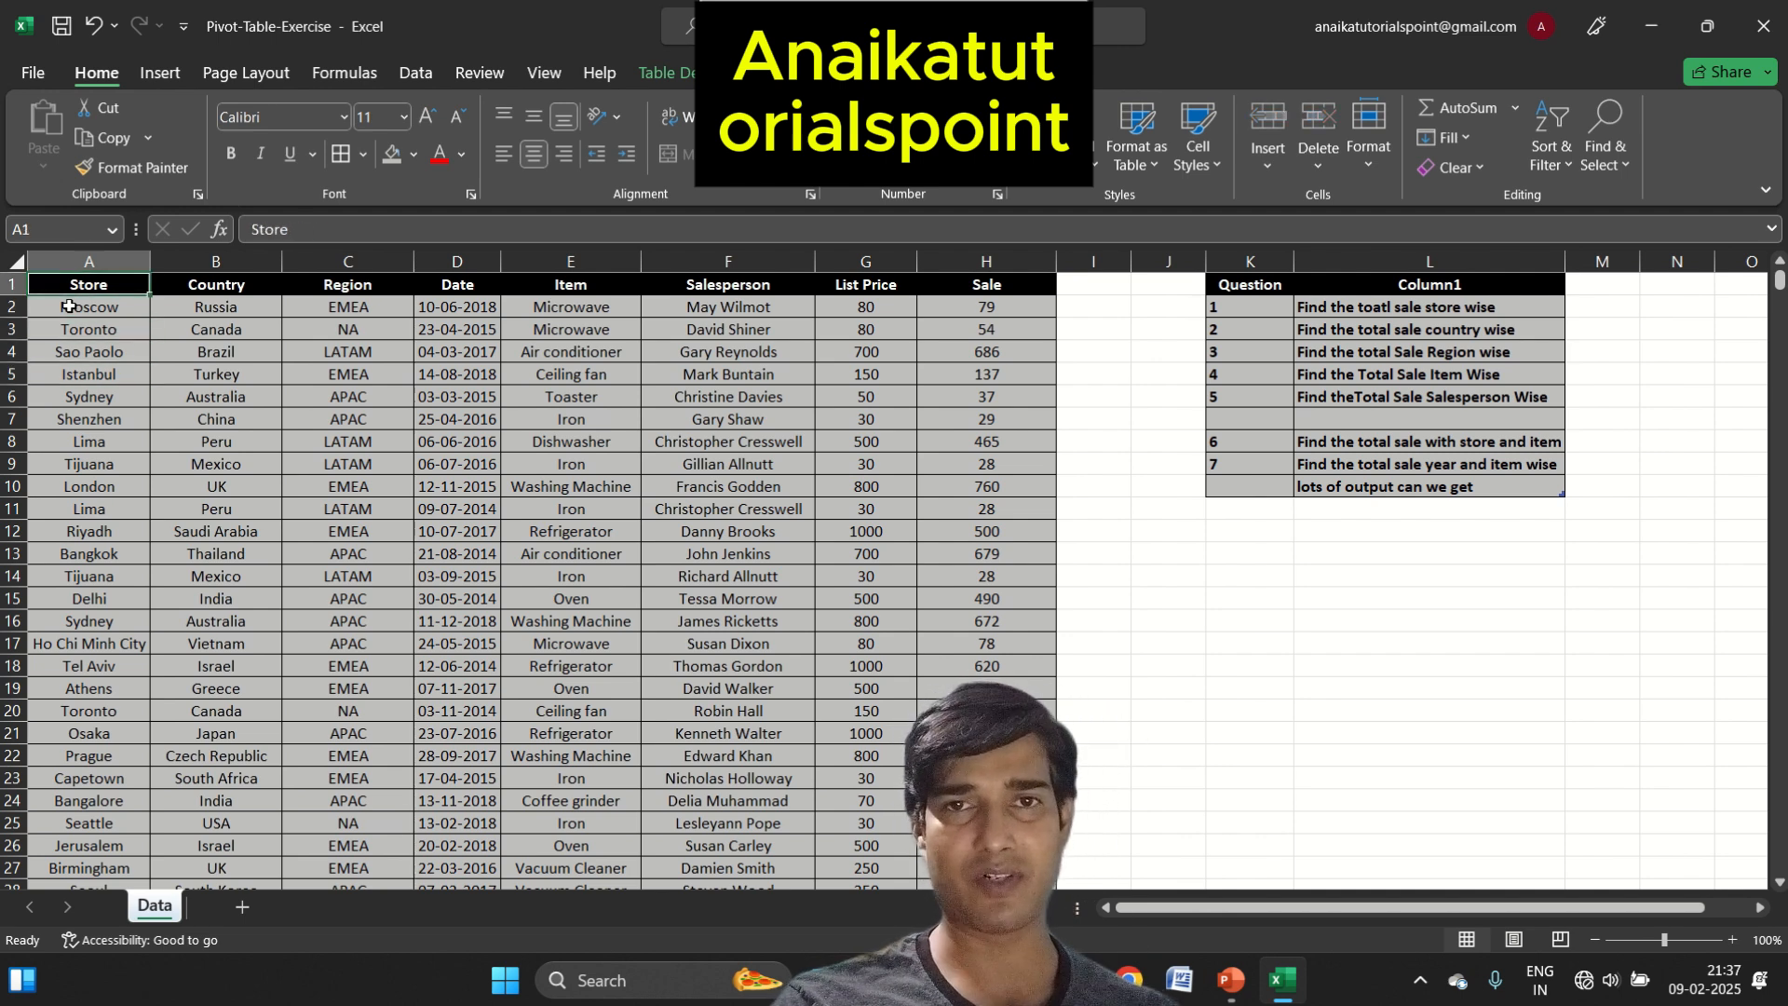
key("Right")
key("Right")
key("Down")
key("Down")
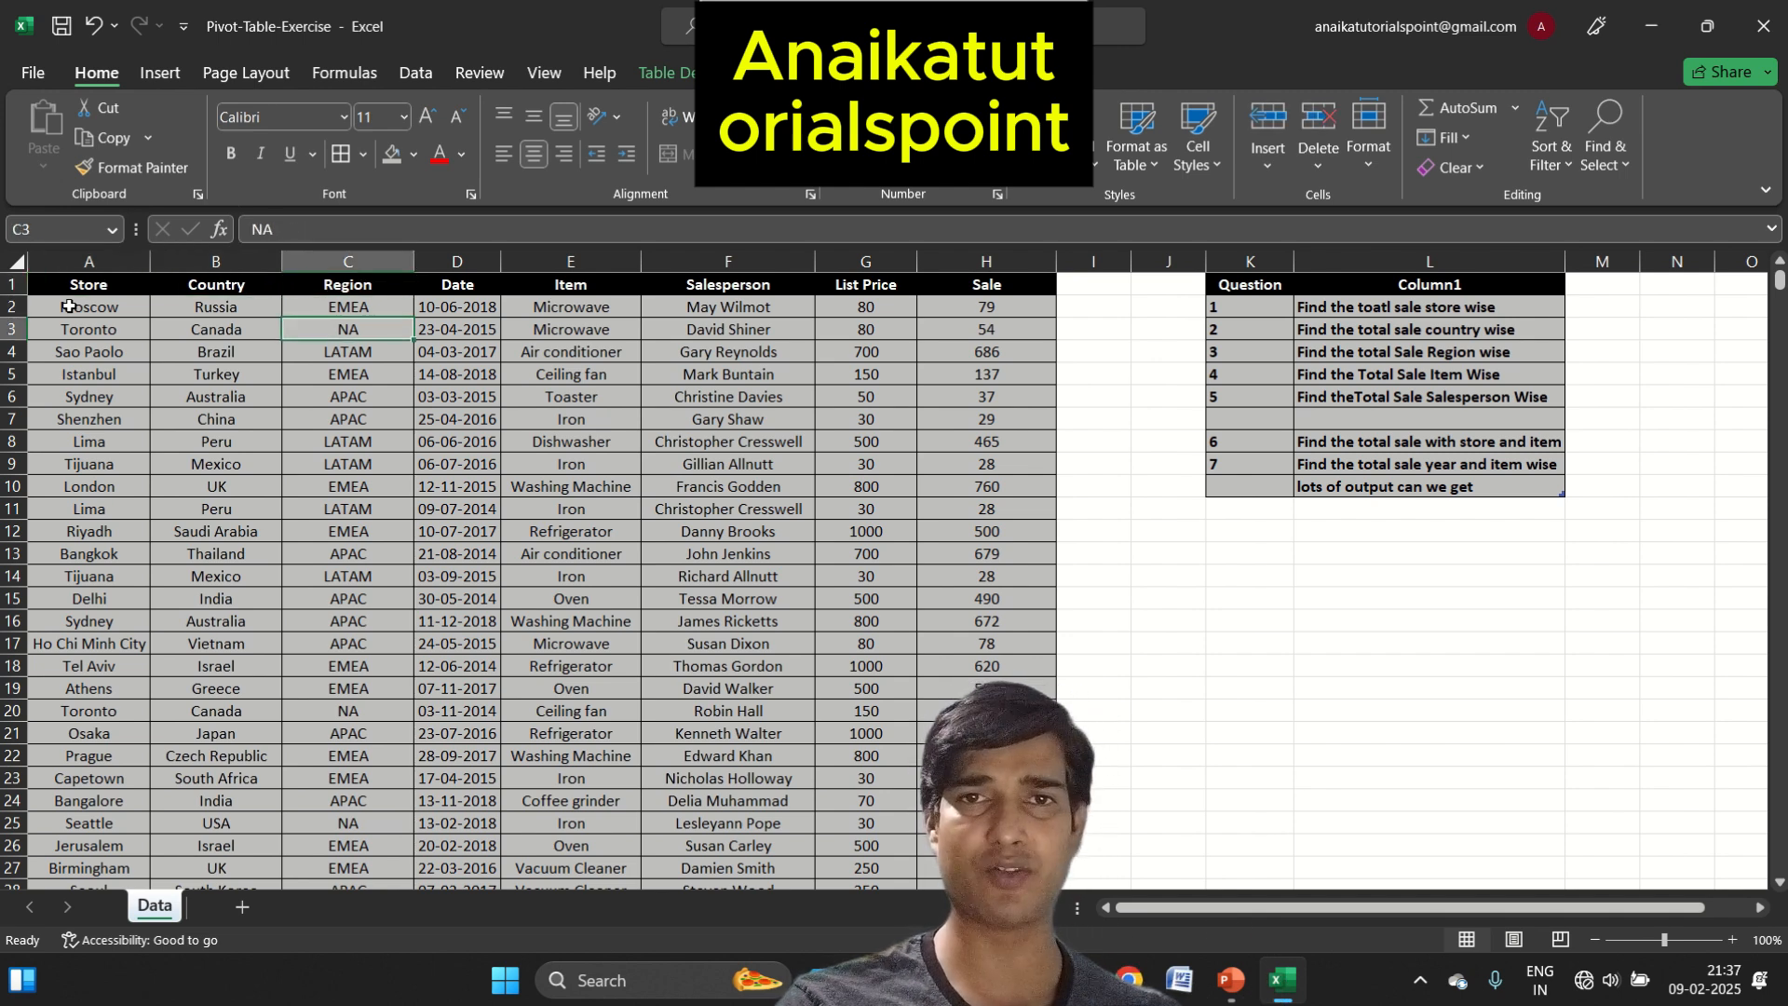
Select the whole sales table with its headers and insert a PivotTable from it on a new worksheet
key("Up")
key("Up")
key("Left")
key("Left")
key("ctrl+shift+Right")
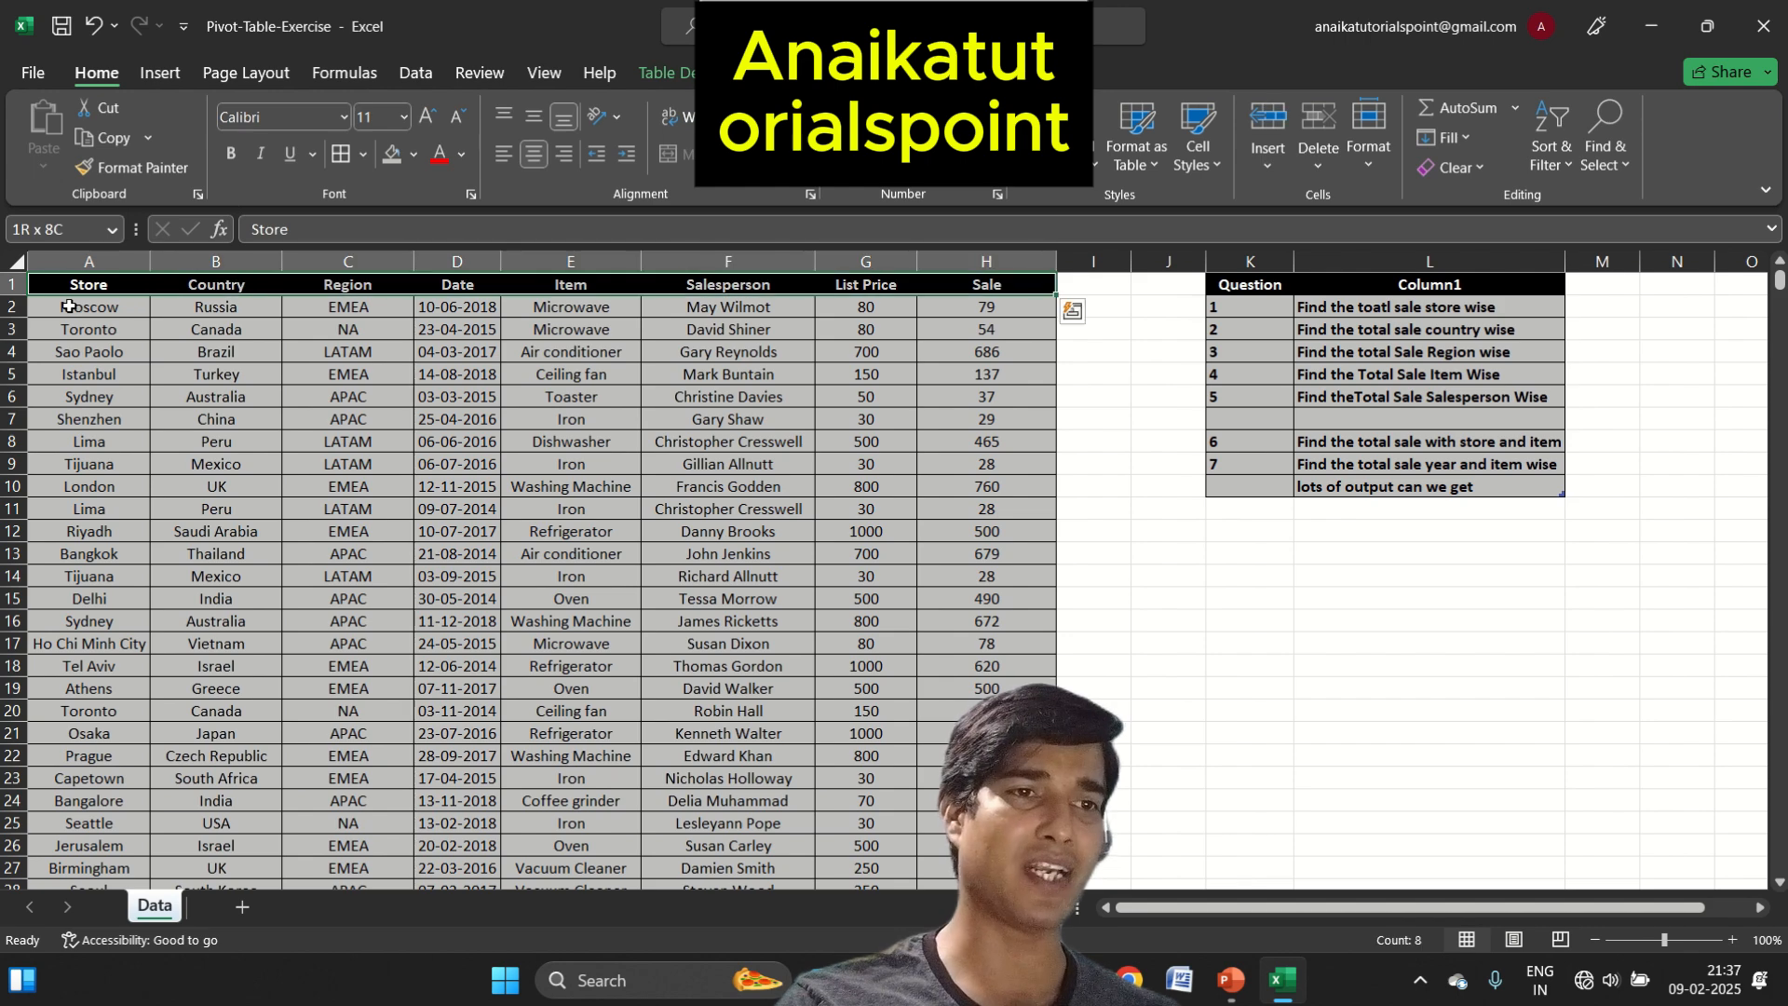
key("ctrl+shift+Down")
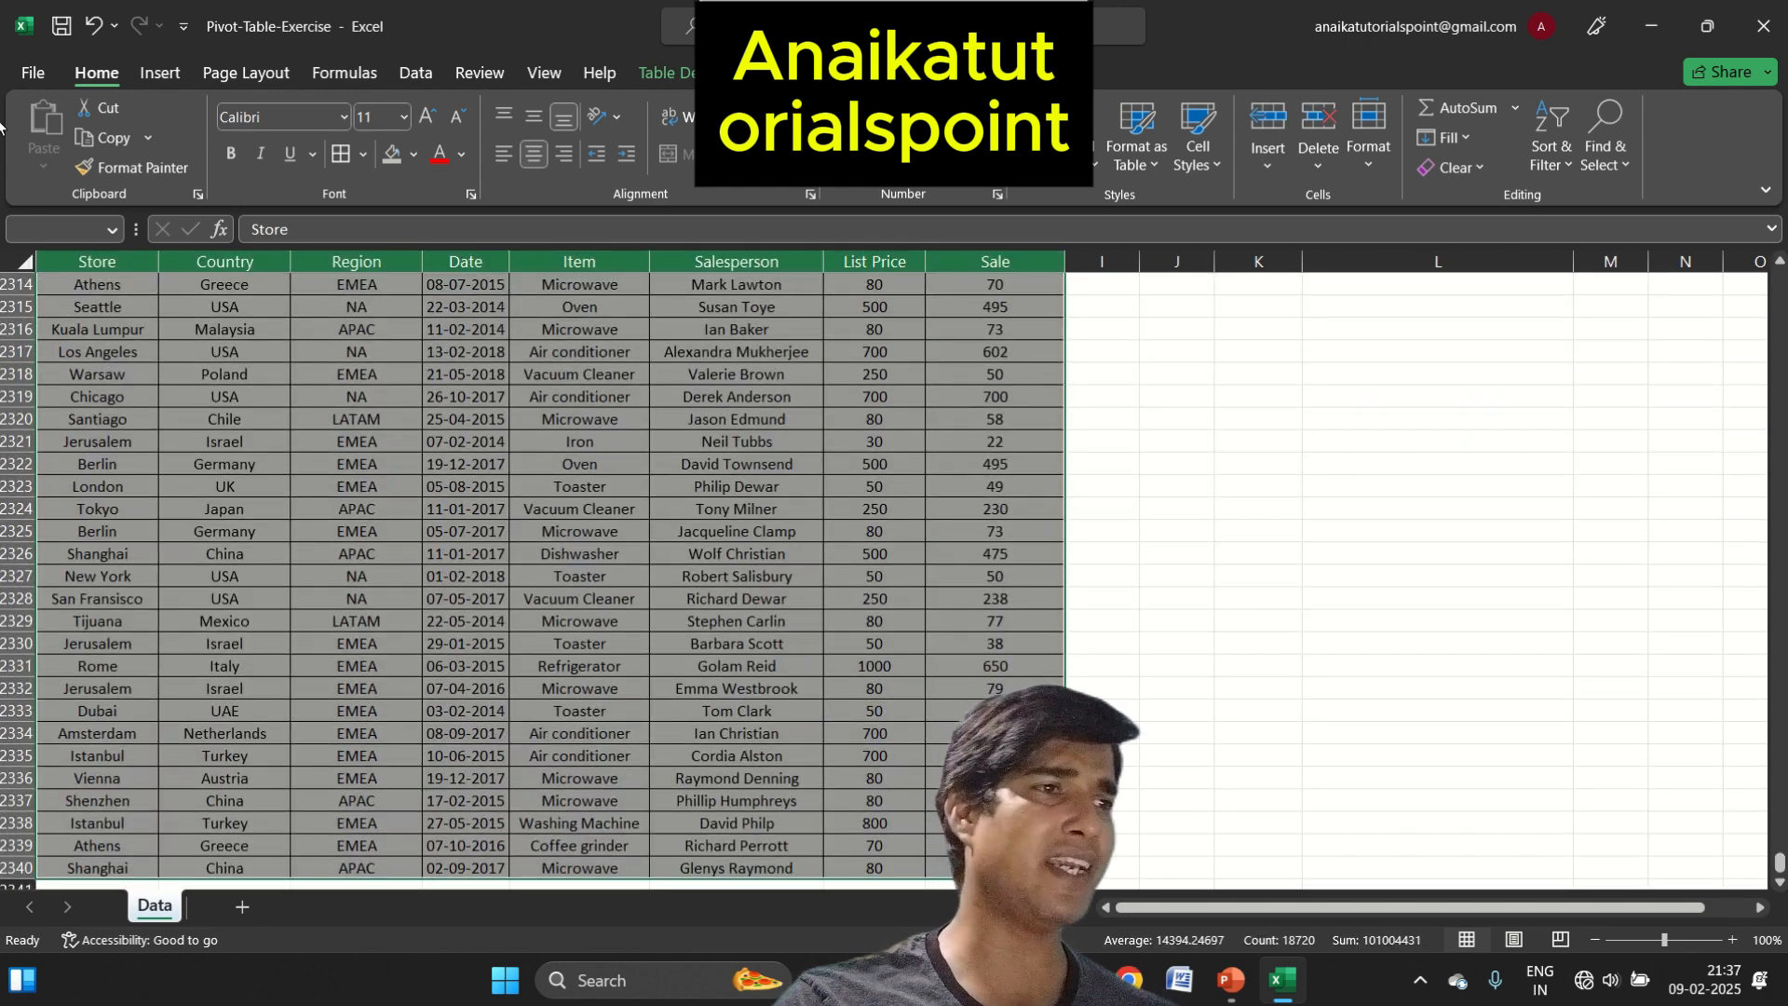
left_click(173, 72)
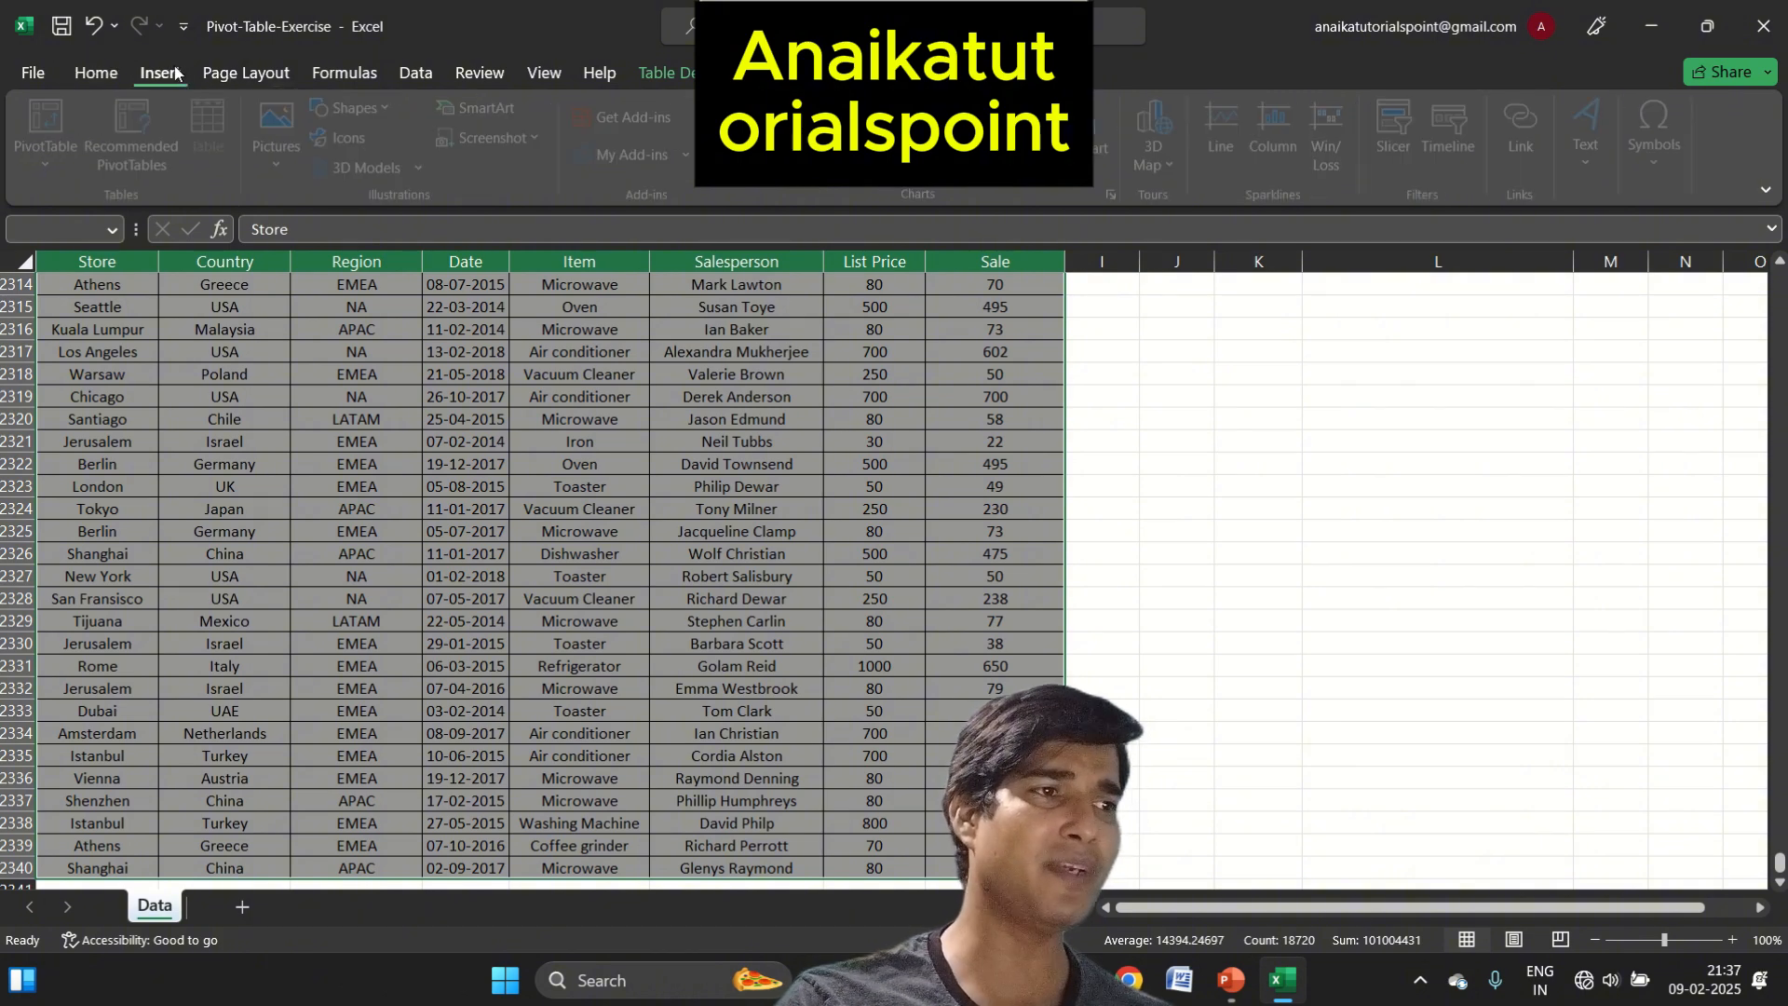
left_click(55, 127)
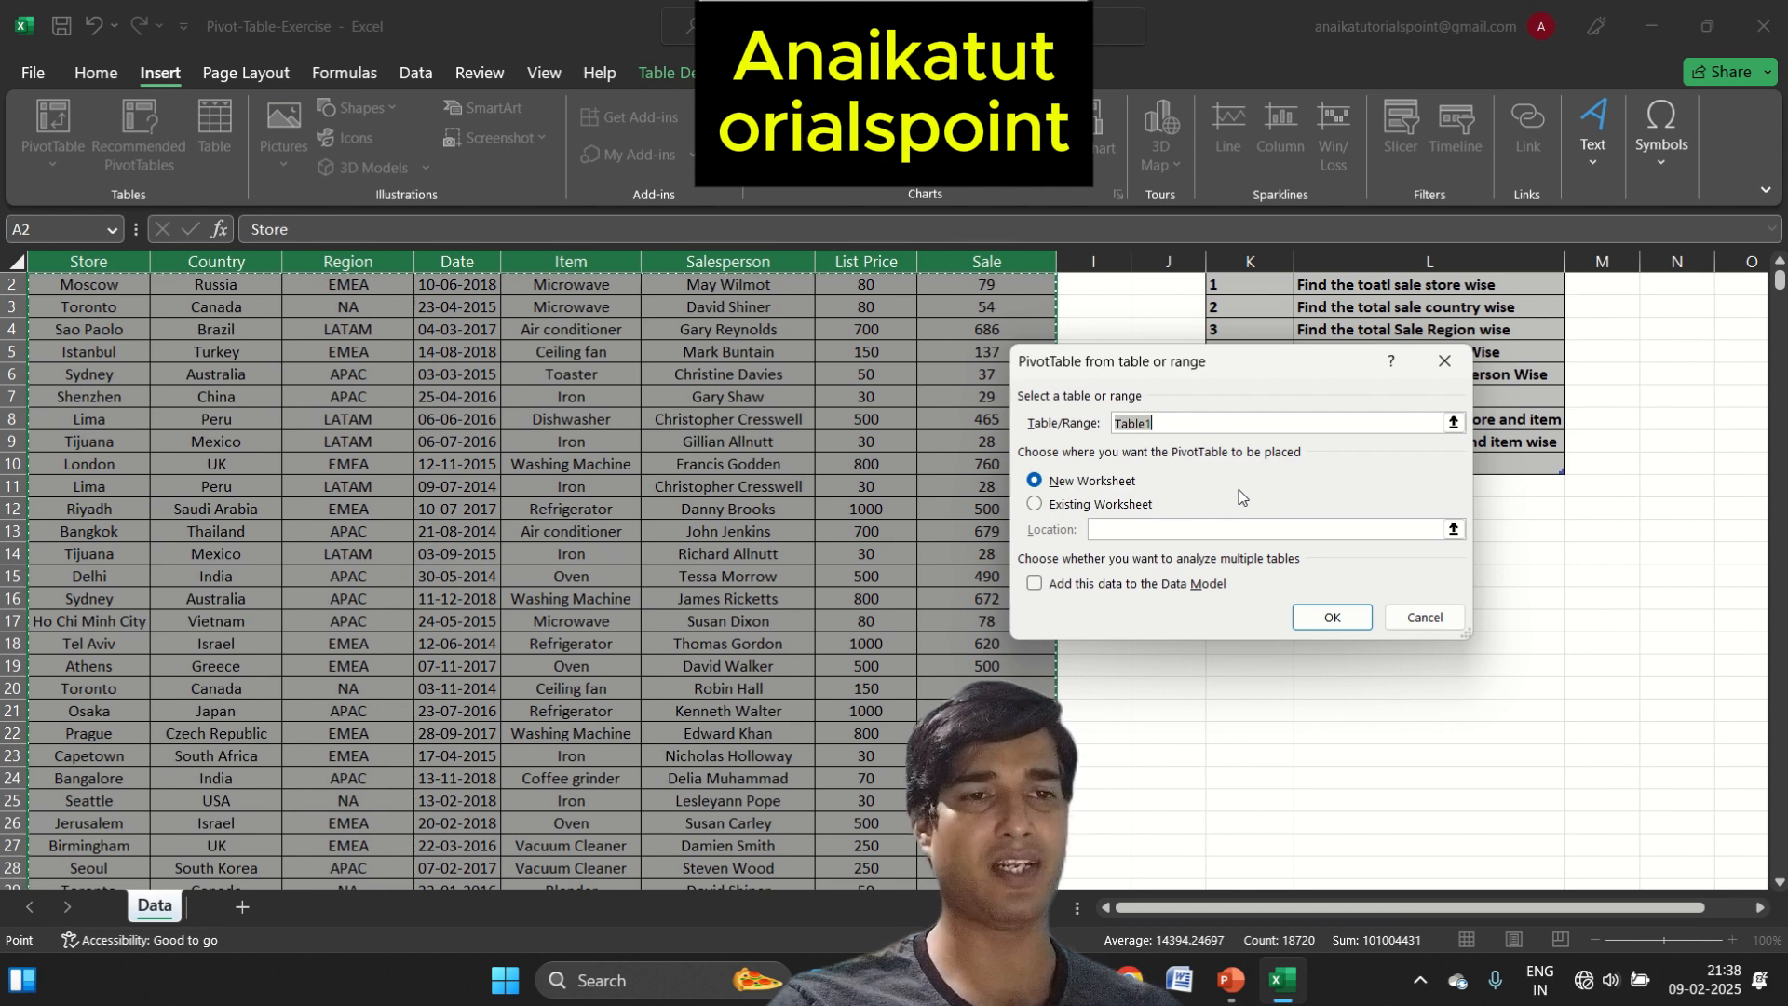
left_click(1305, 629)
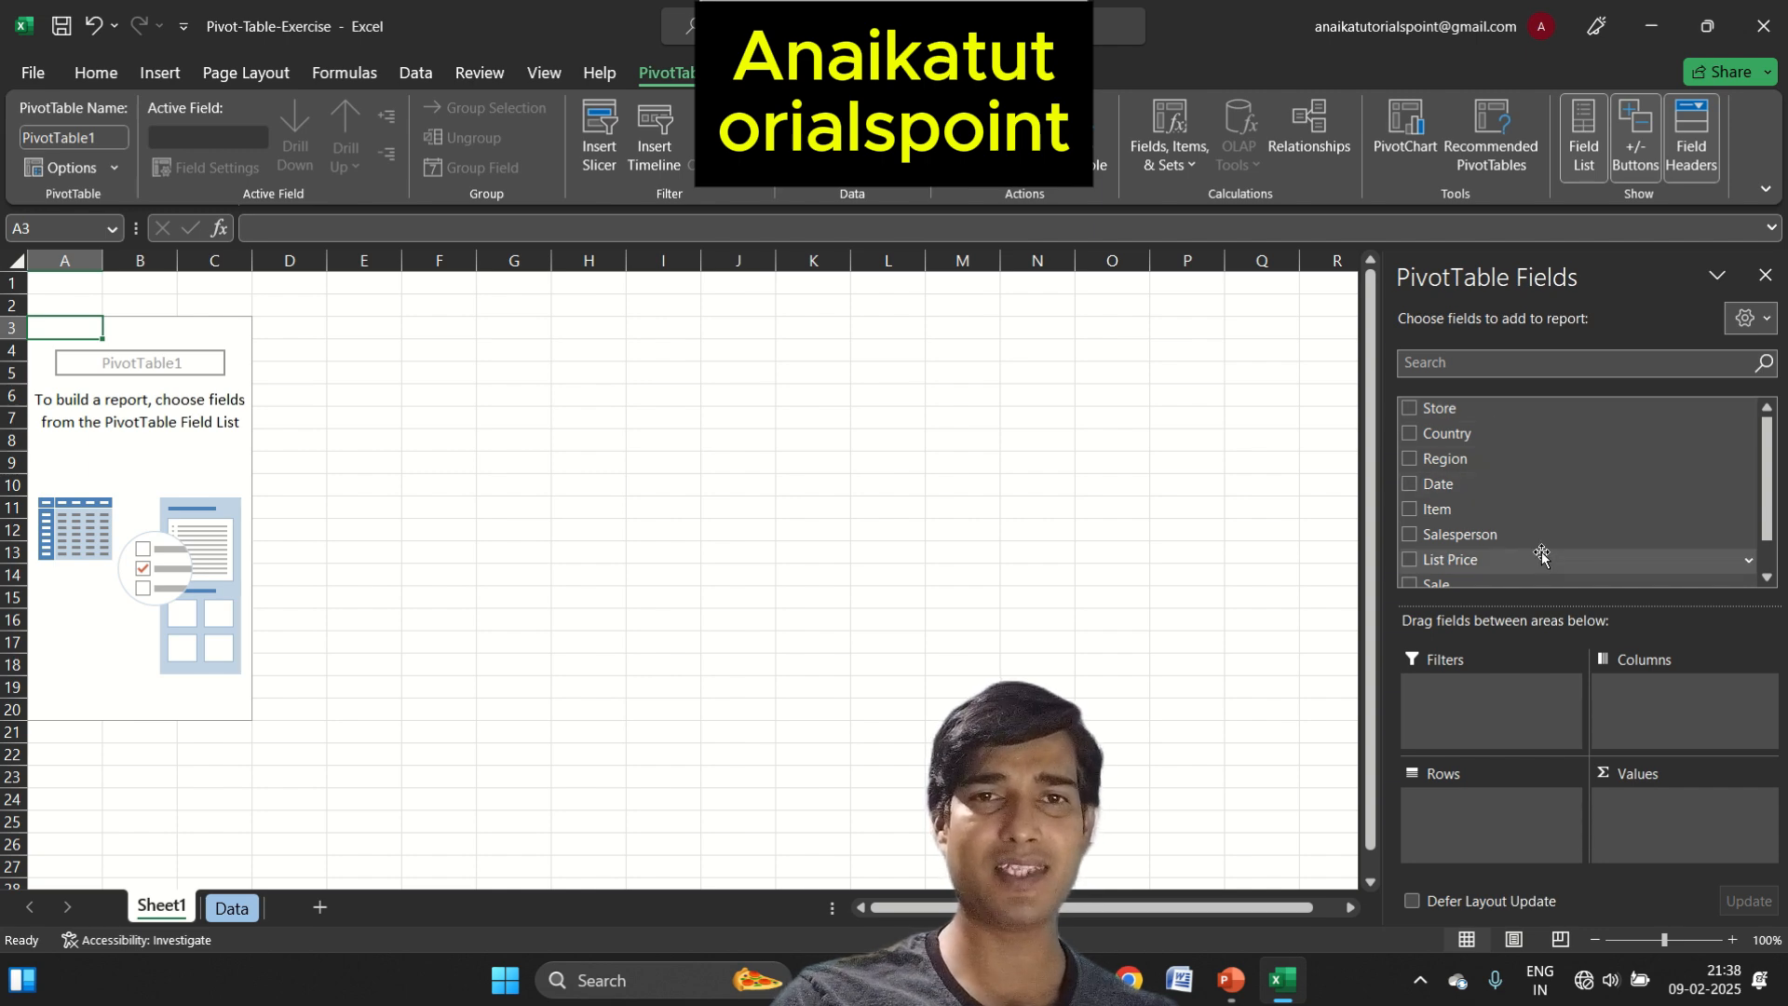
Look through the PivotTable field list and compare it with the column headers on the Data sheet
scroll(1774, 534, "down", 1)
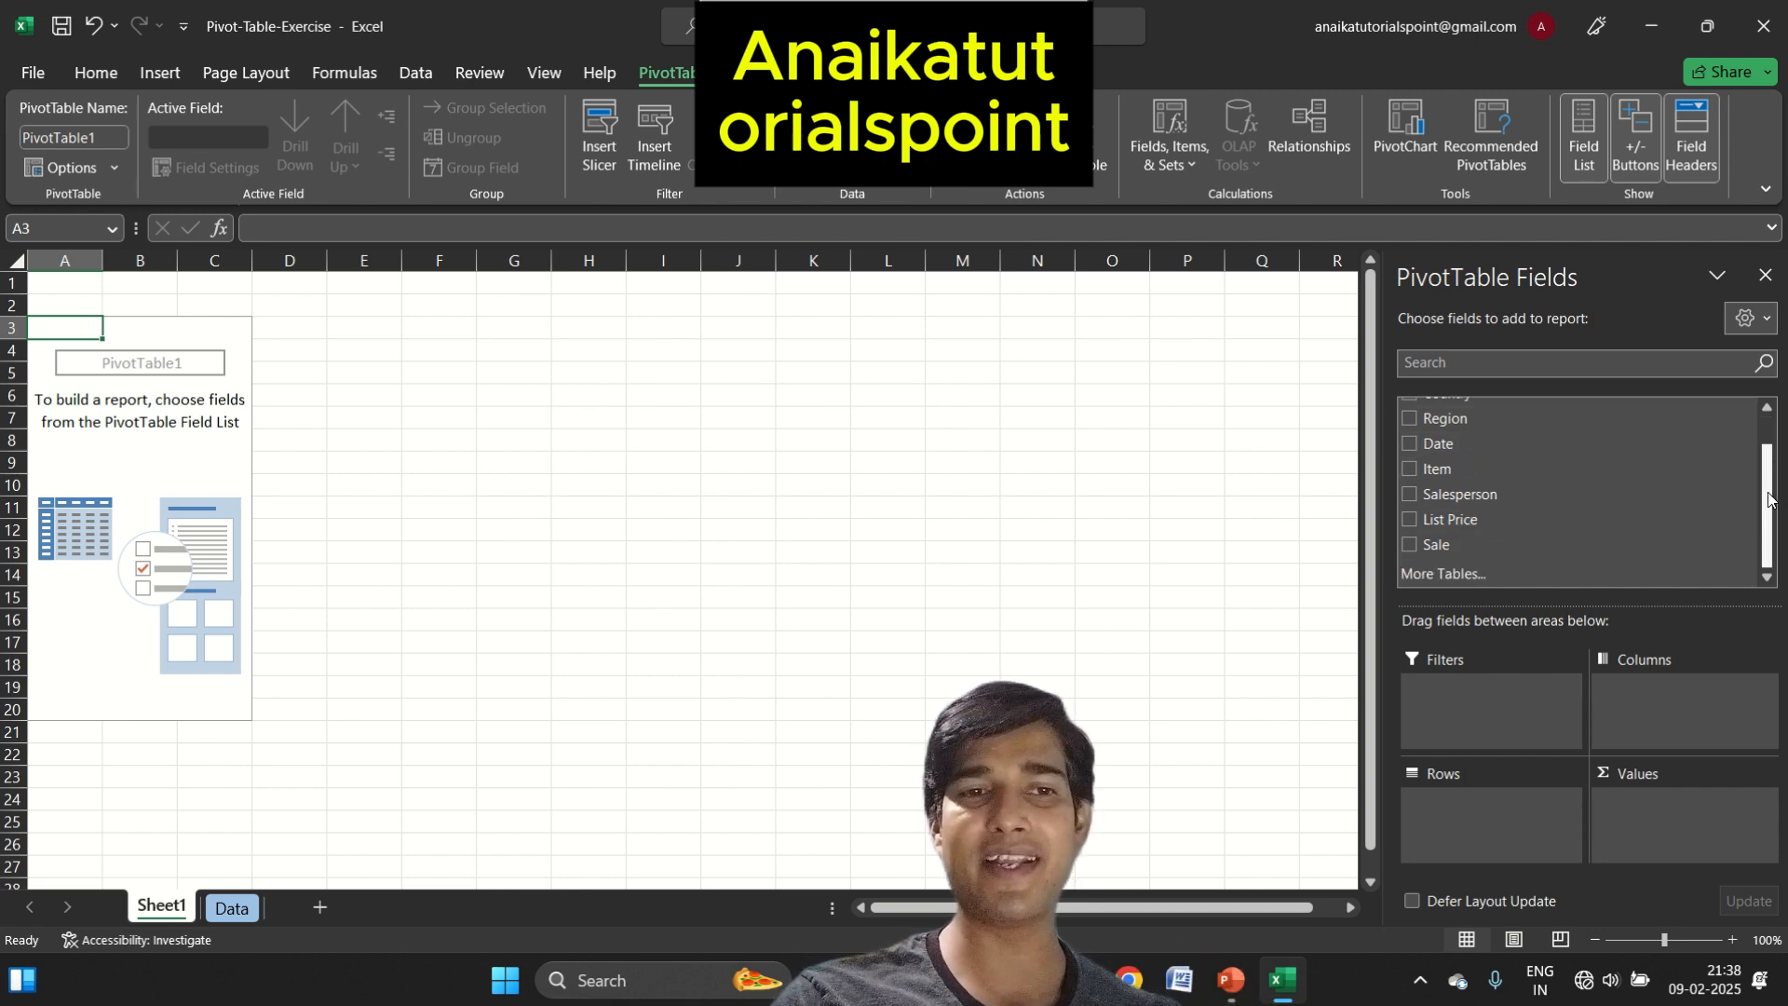
scroll(1774, 534, "up", 1)
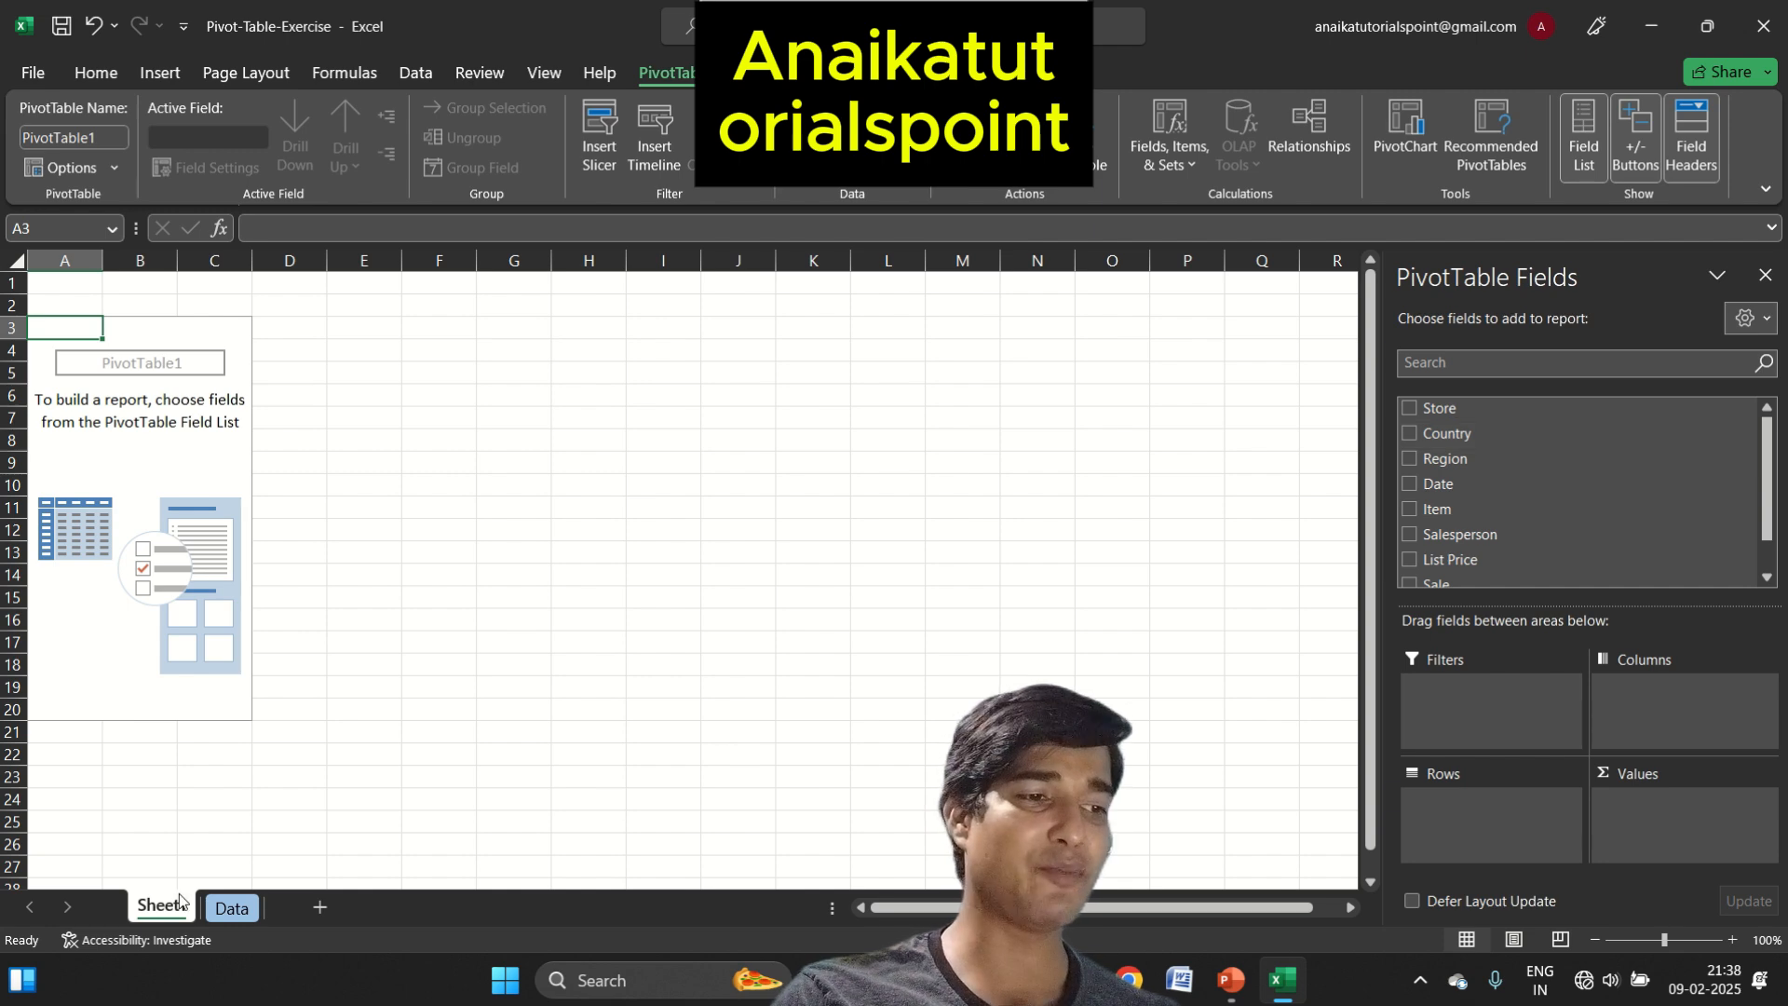
left_click(228, 907)
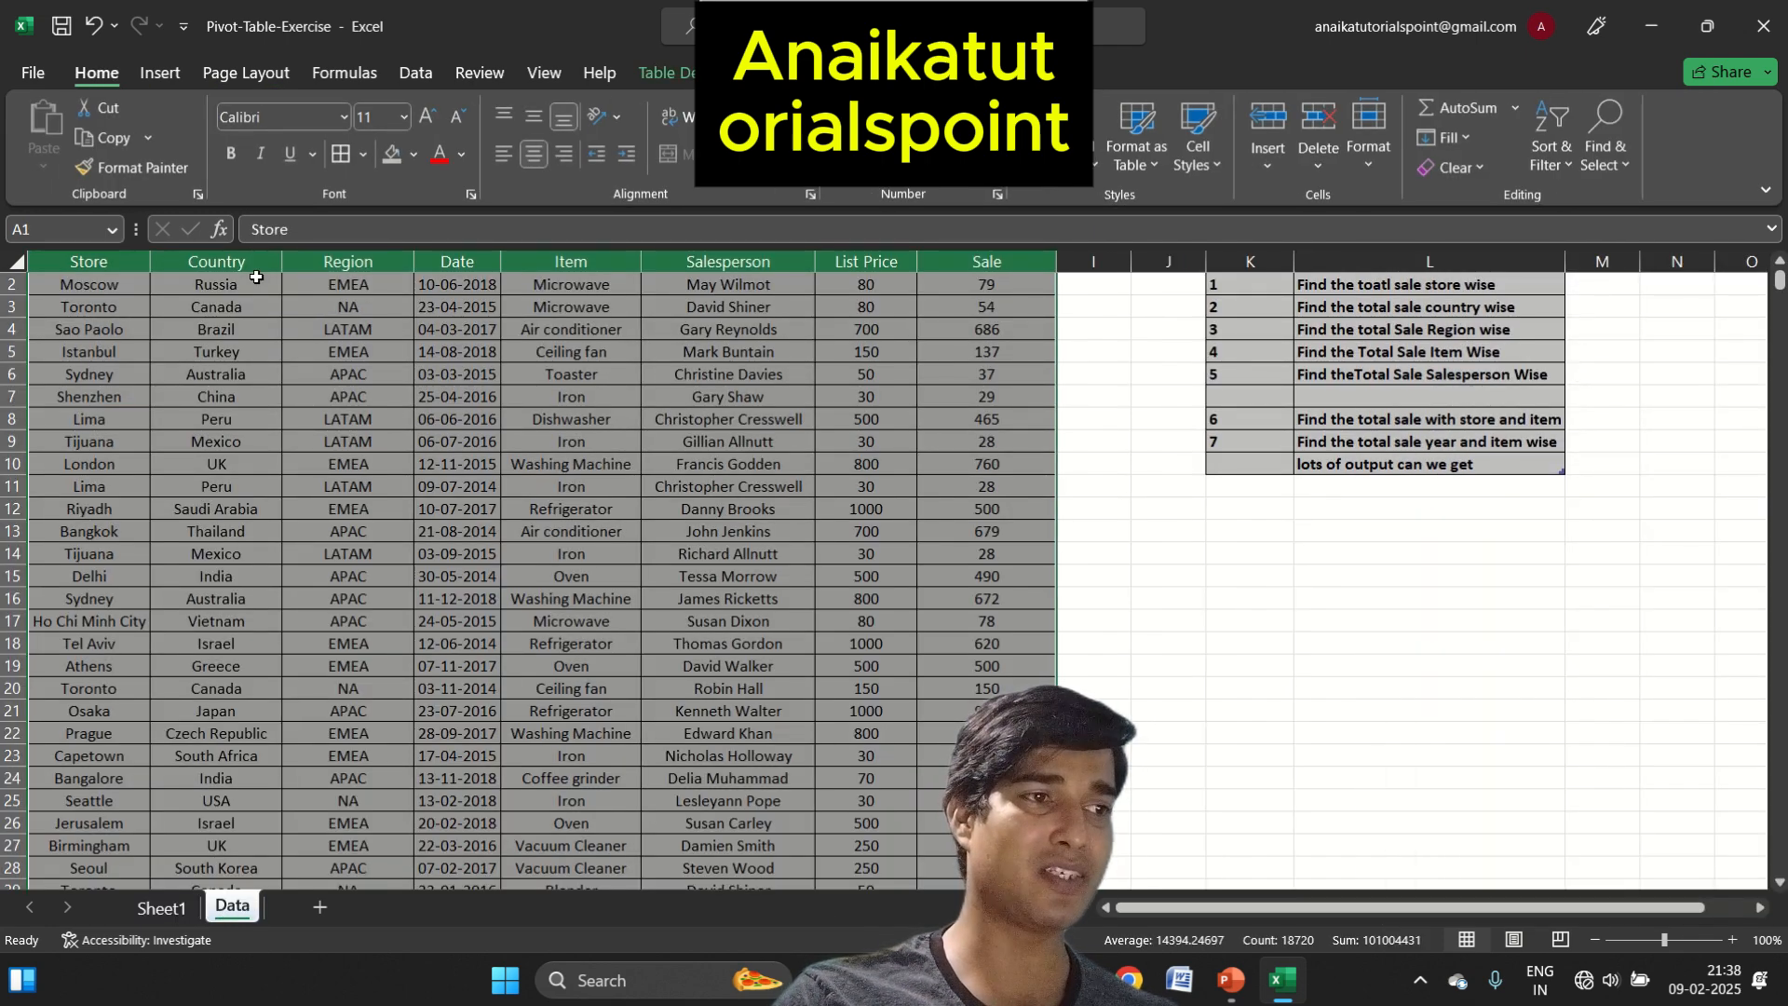
left_click(160, 907)
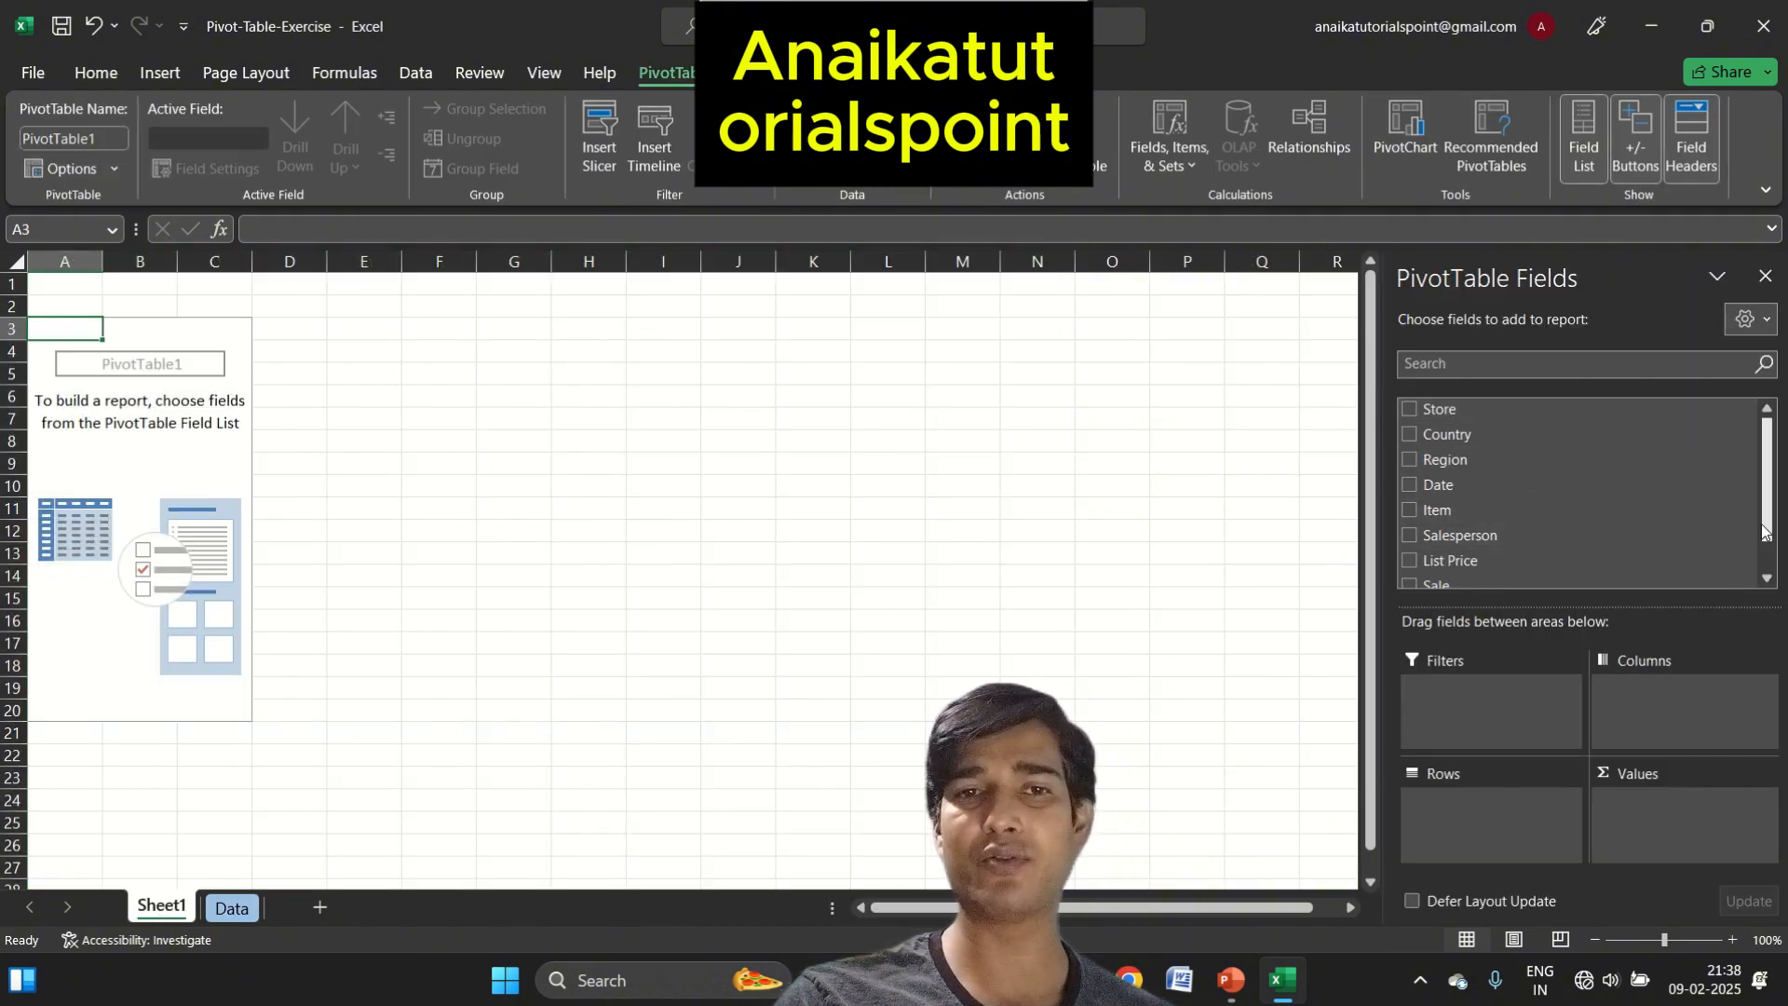
left_click_drag(1765, 530, 1764, 461)
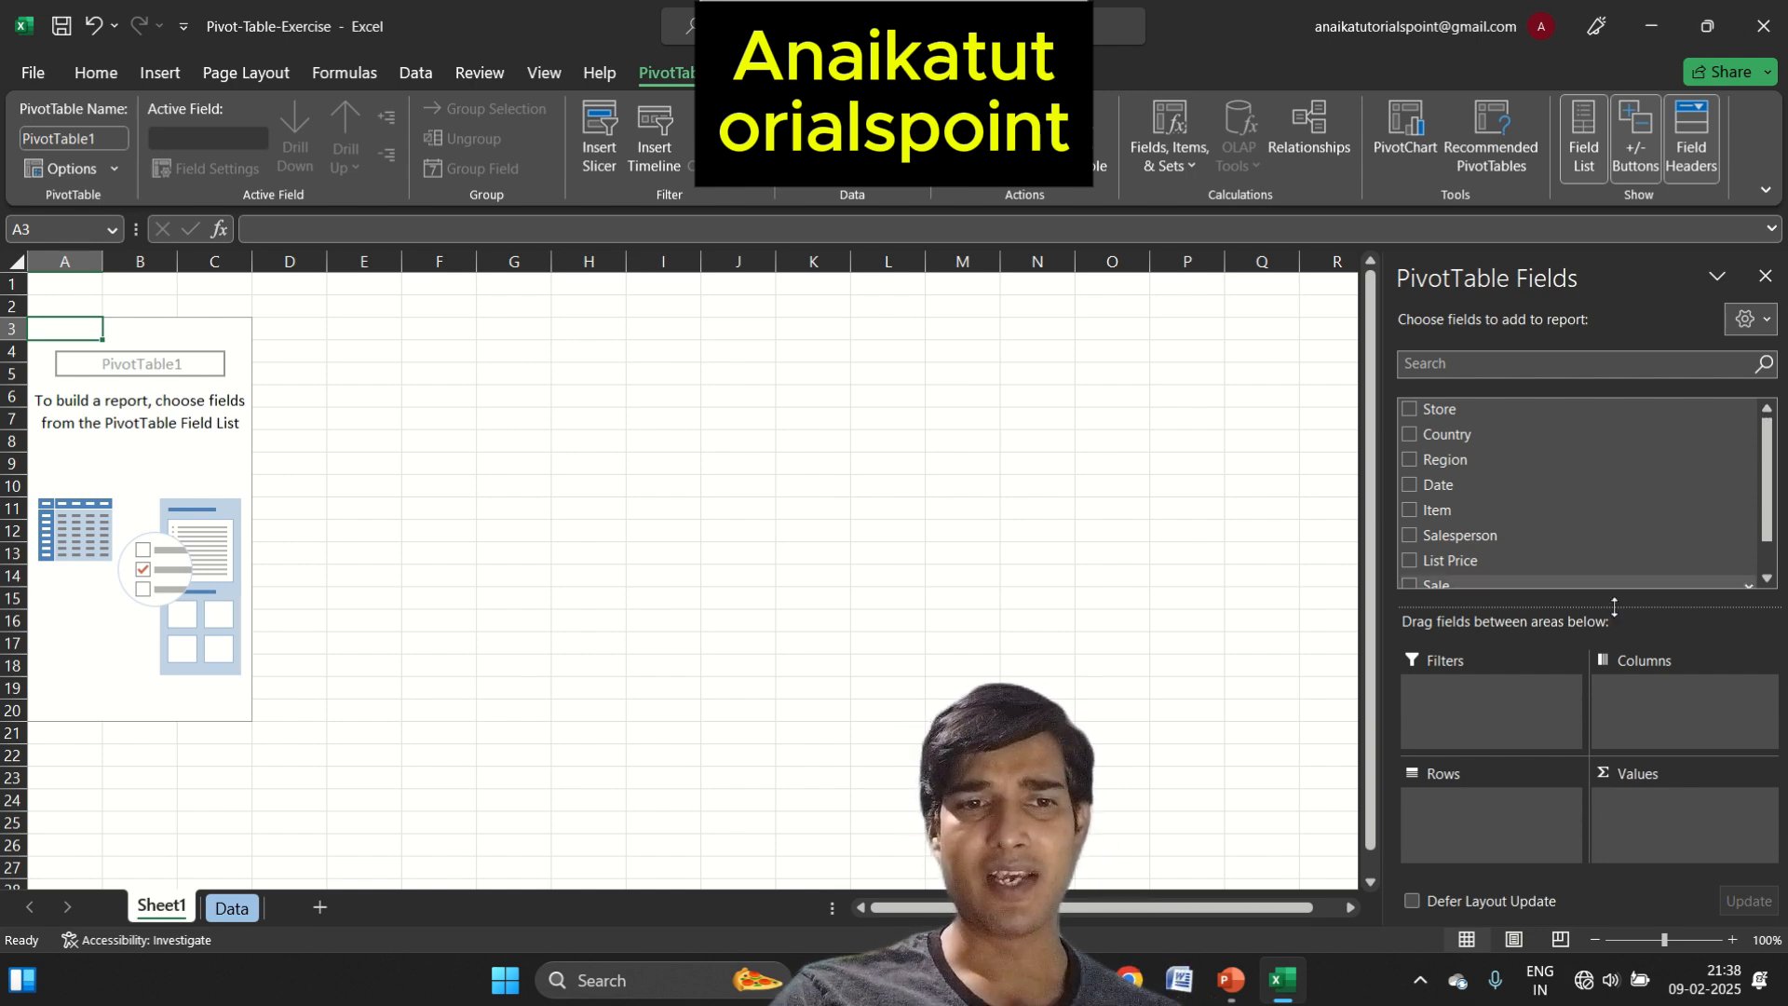
Add the Store field to the PivotTable's rows
right_click(1452, 416)
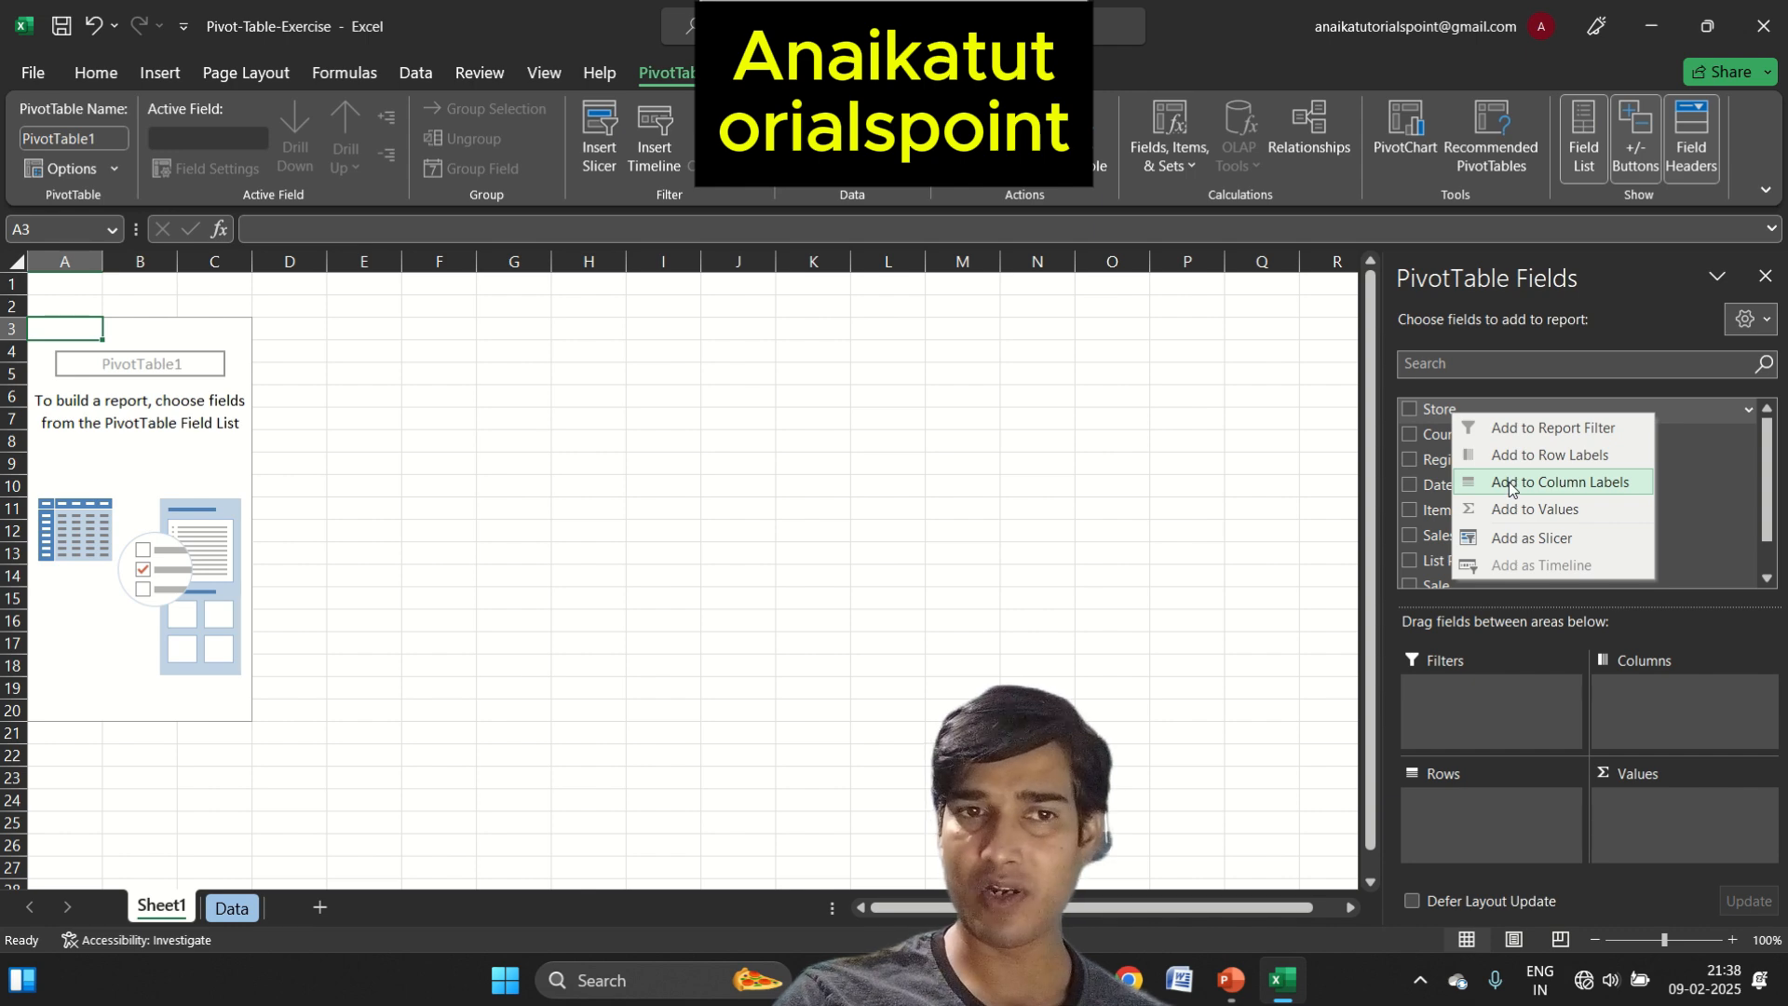
left_click(1441, 416)
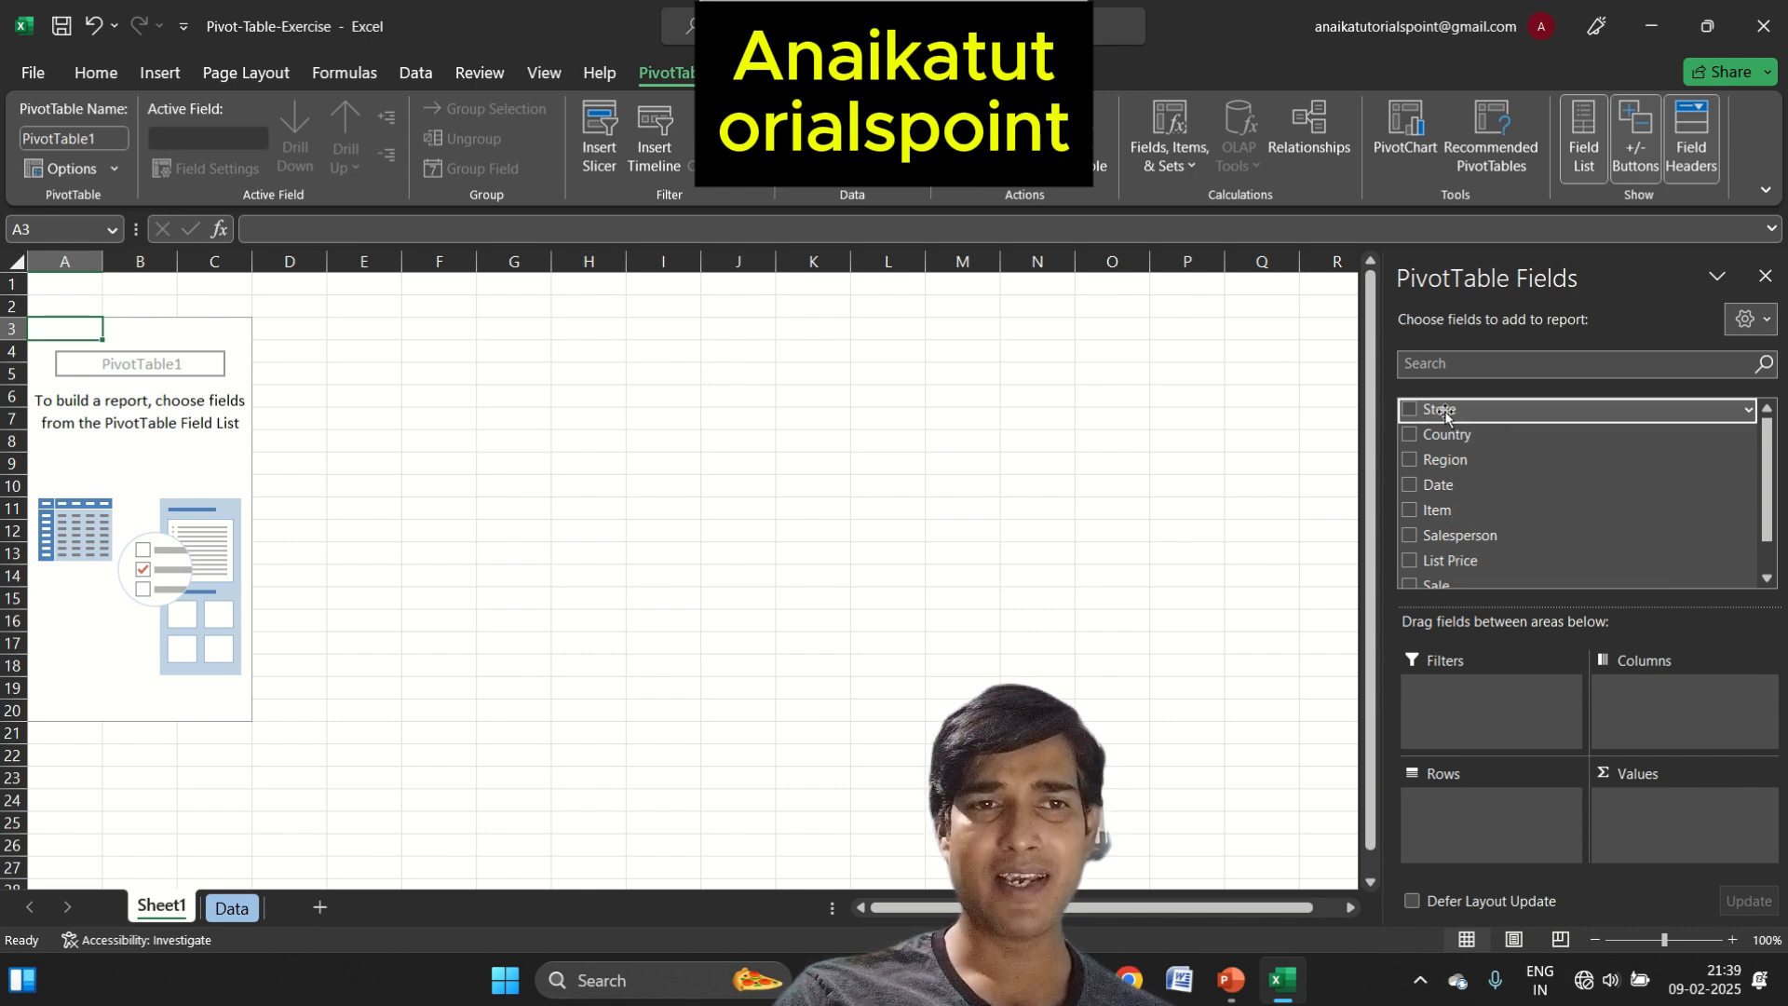
left_click_drag(1442, 413, 1481, 812)
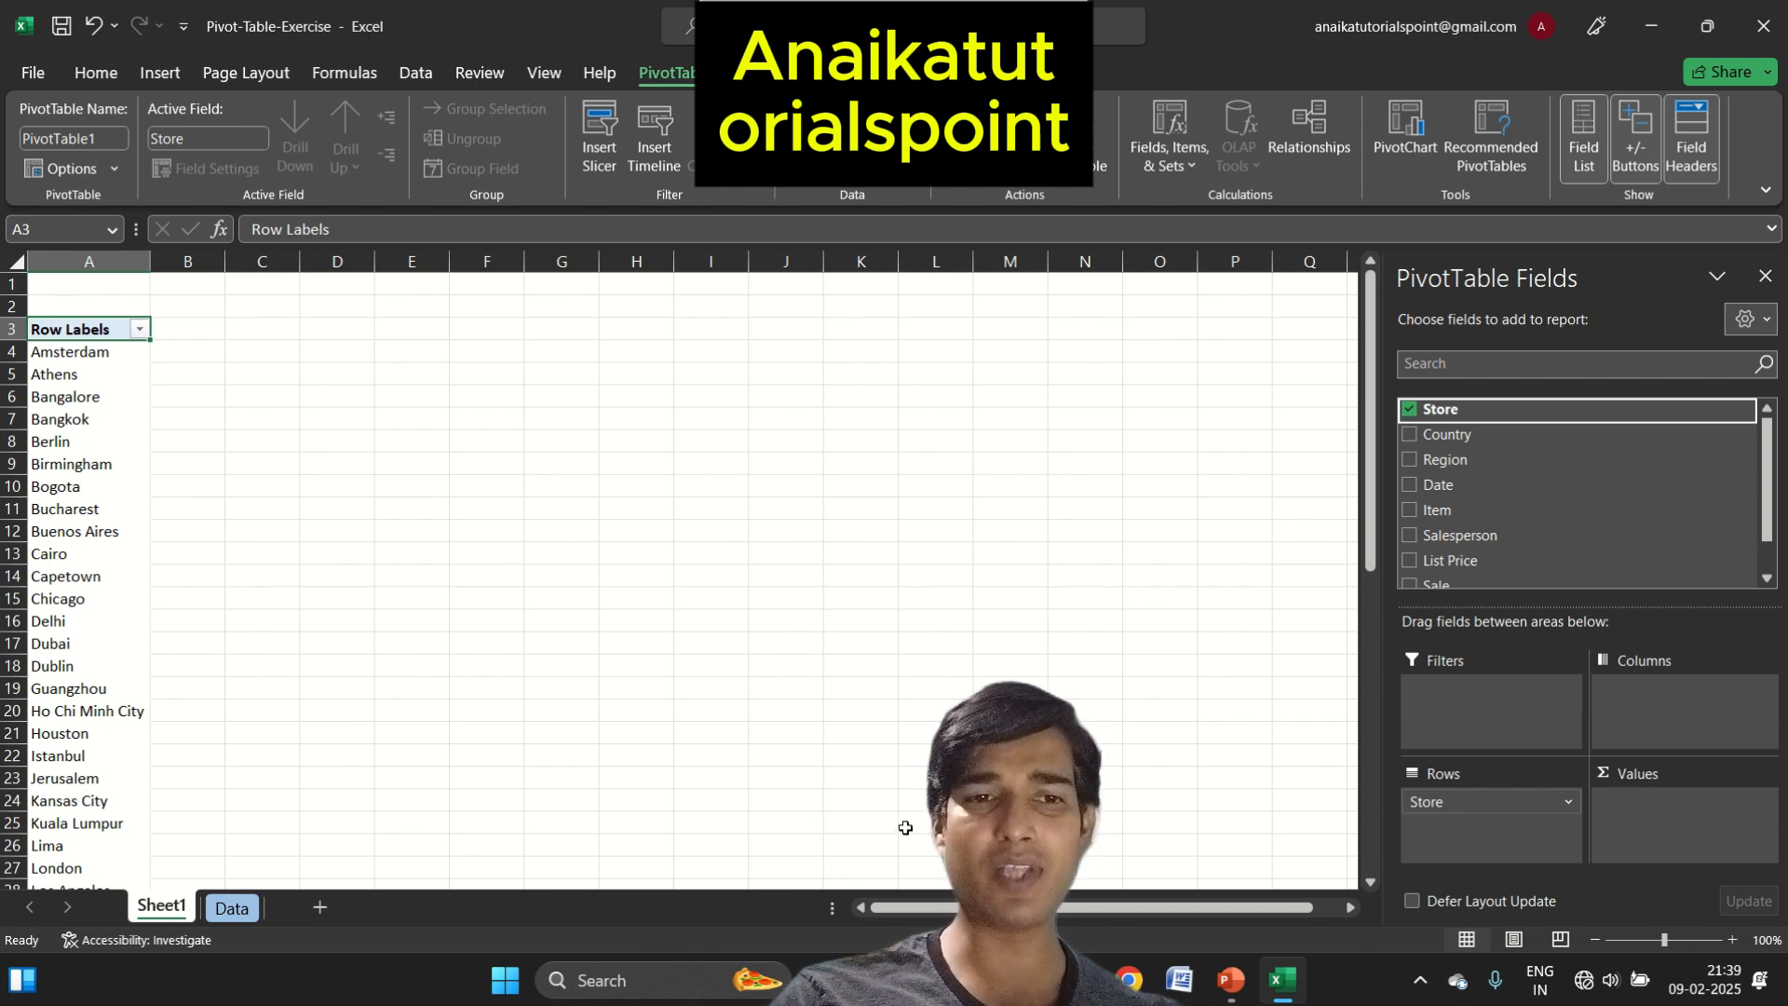
Try the Store field as column labels and move it back to the rows
left_click_drag(1454, 803, 1635, 717)
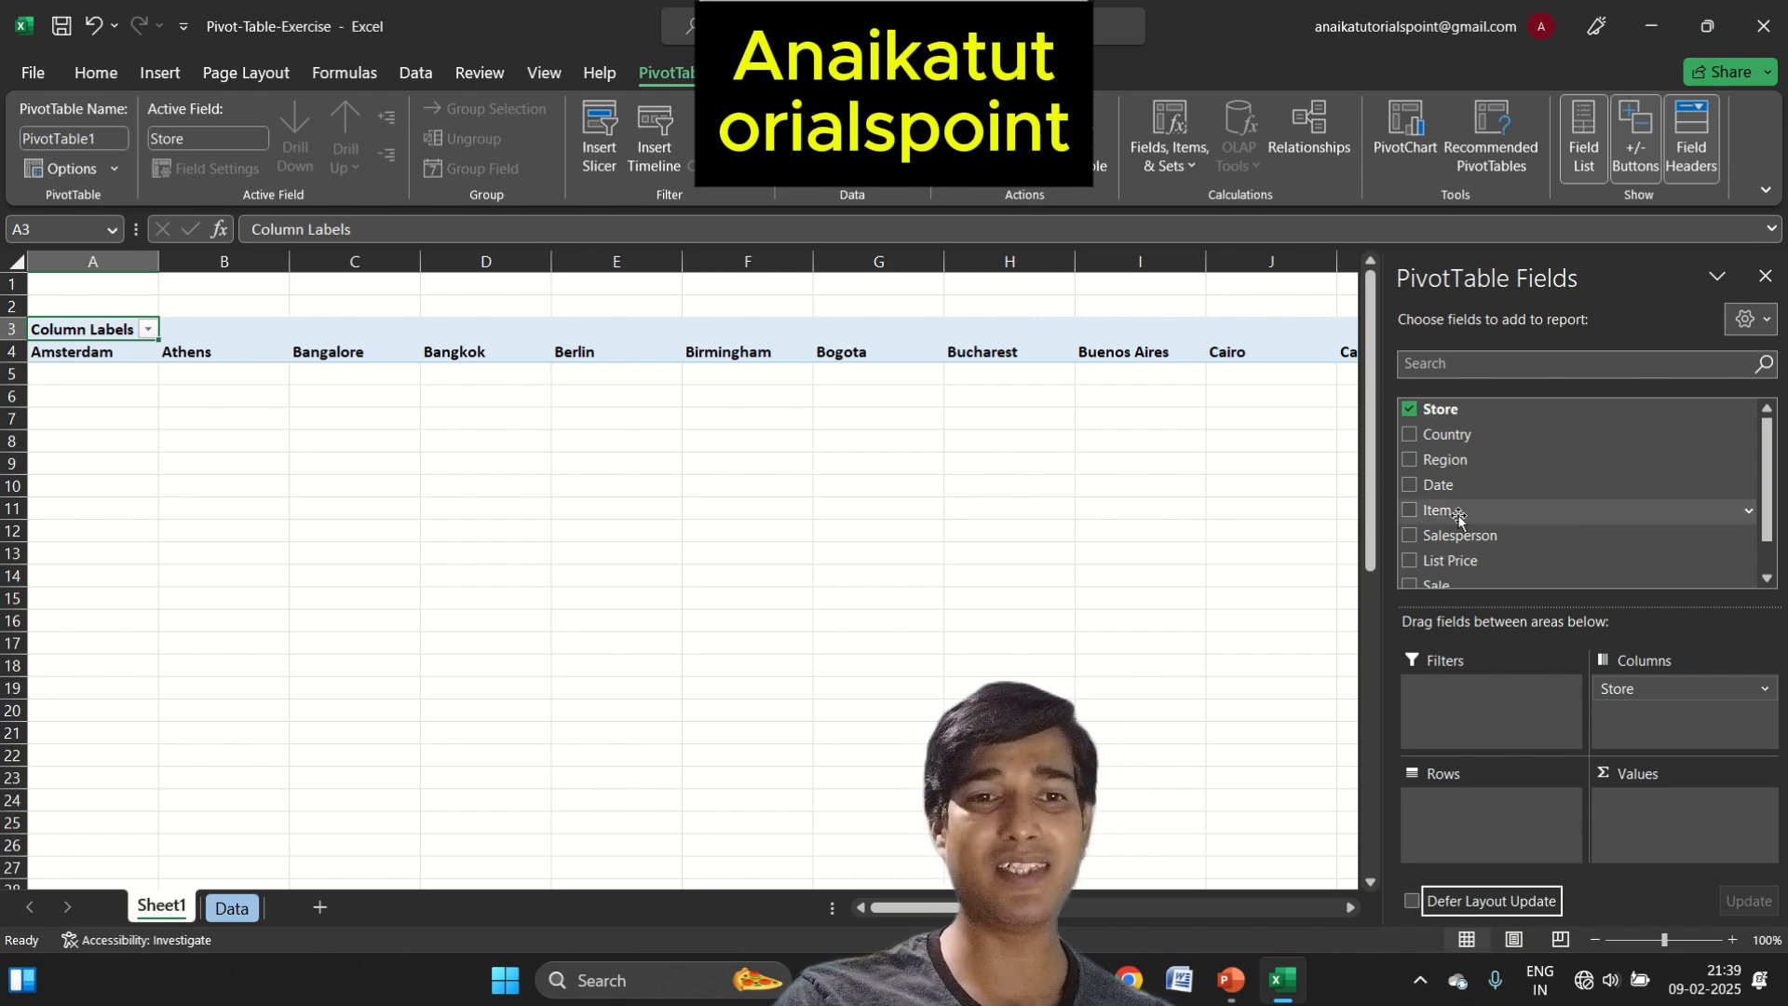
left_click_drag(1662, 689, 1501, 842)
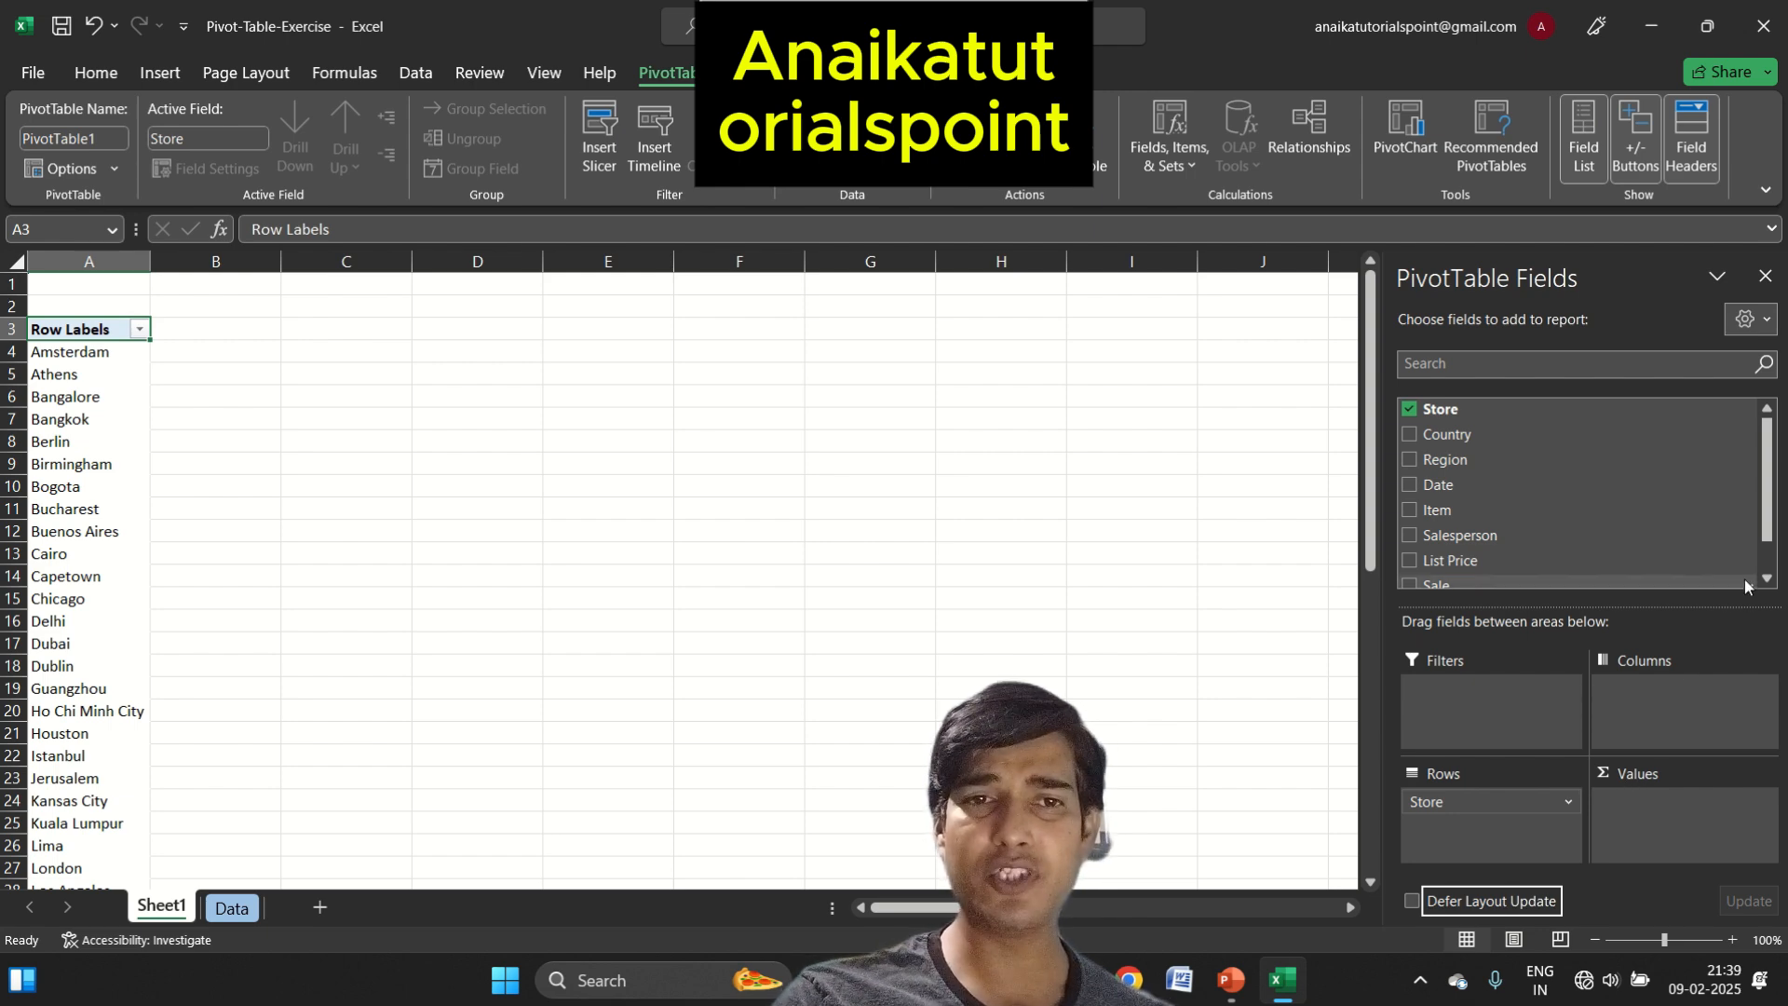
Add the Sale field to the PivotTable's values to sum the sales for each store
scroll(1457, 548, "down", 2)
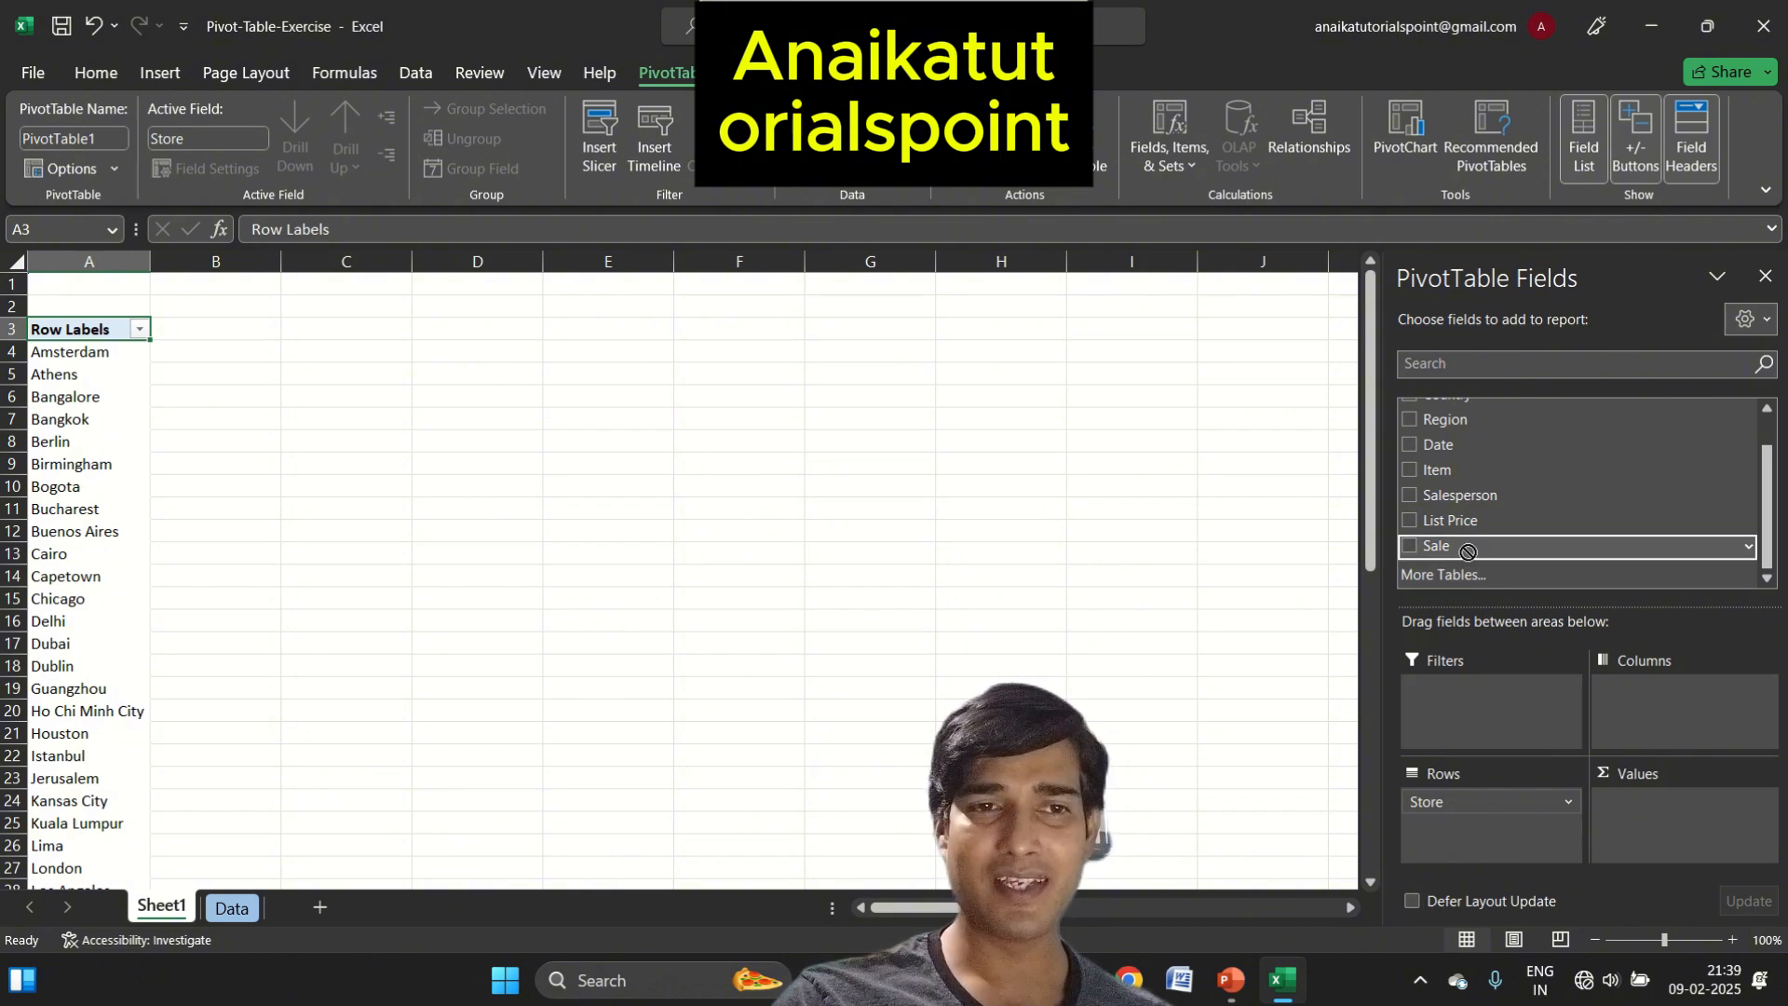
left_click_drag(1458, 550, 1673, 827)
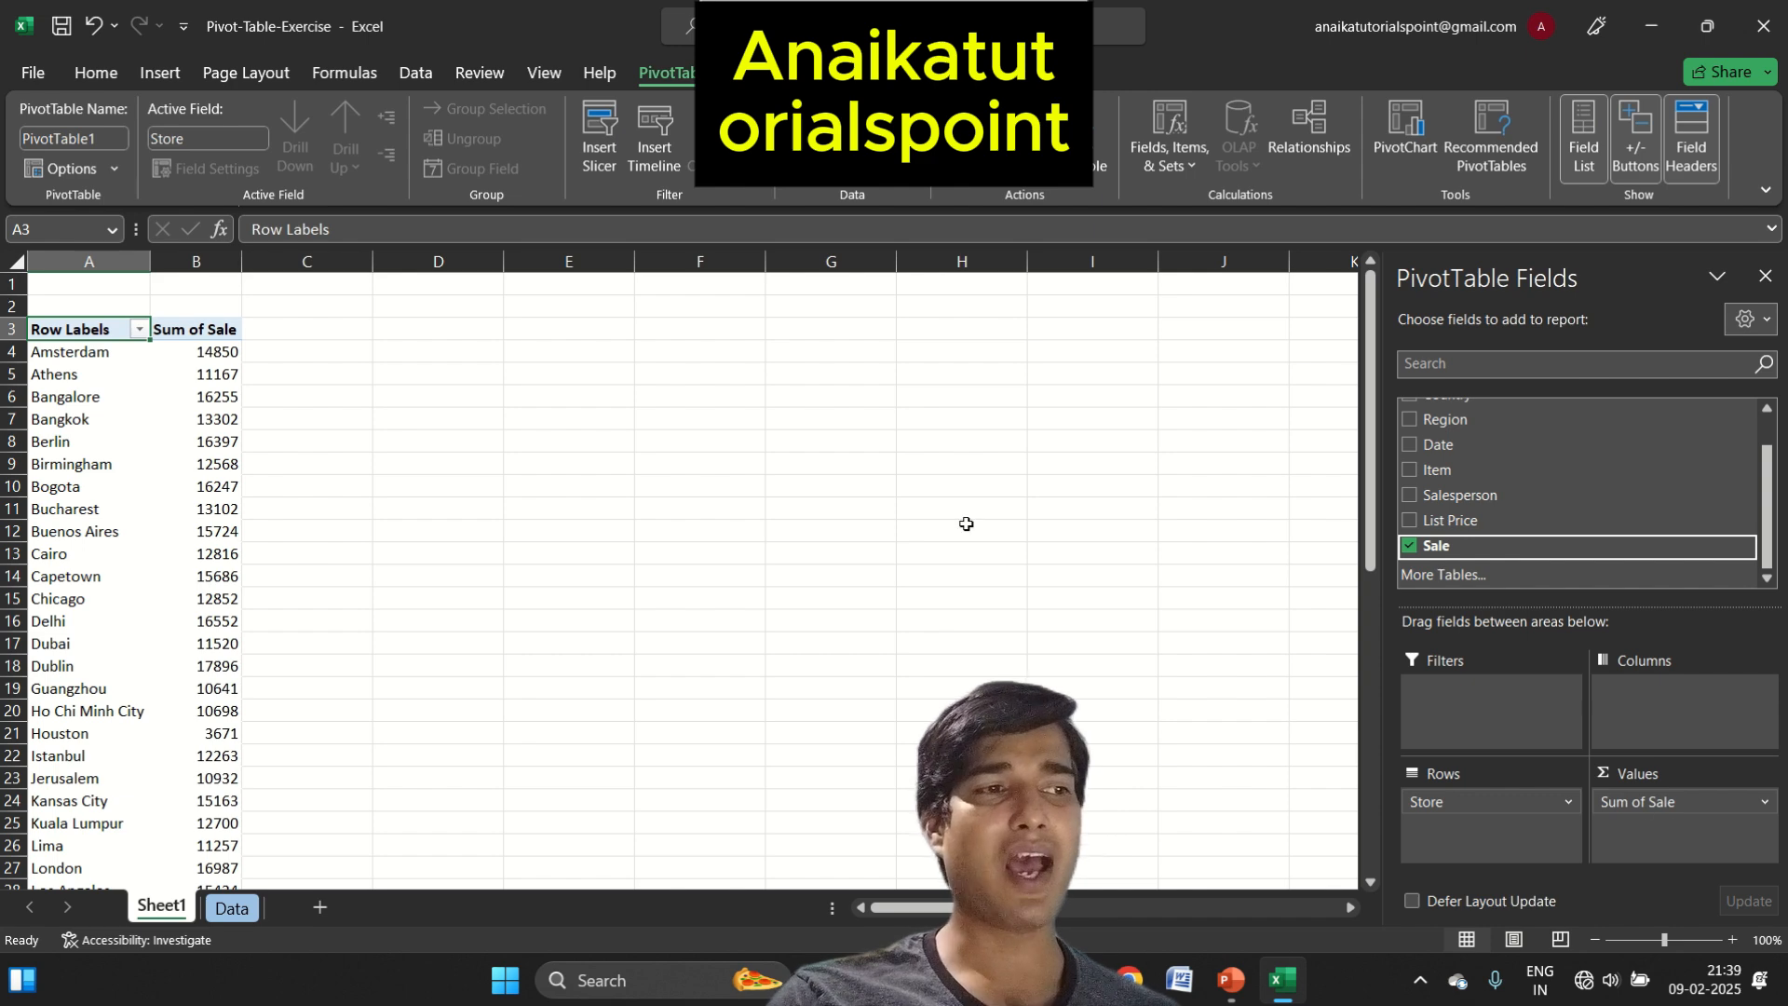
mouse_move(201, 356)
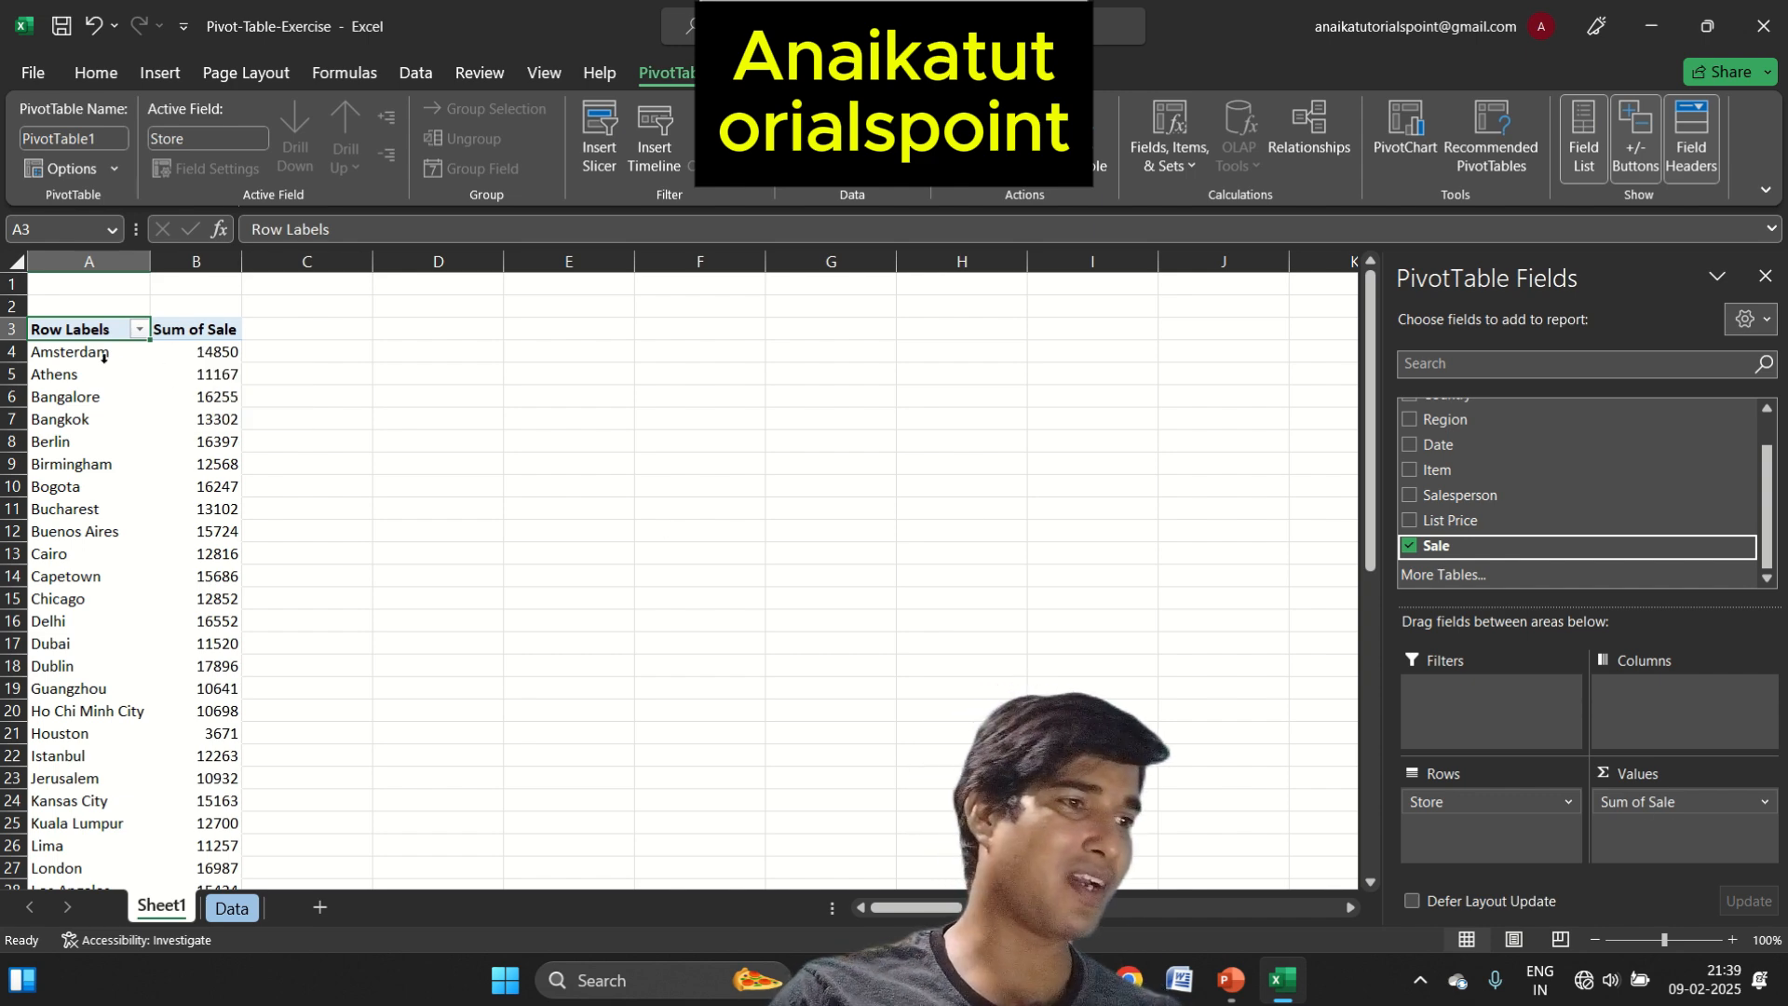
mouse_move(132, 358)
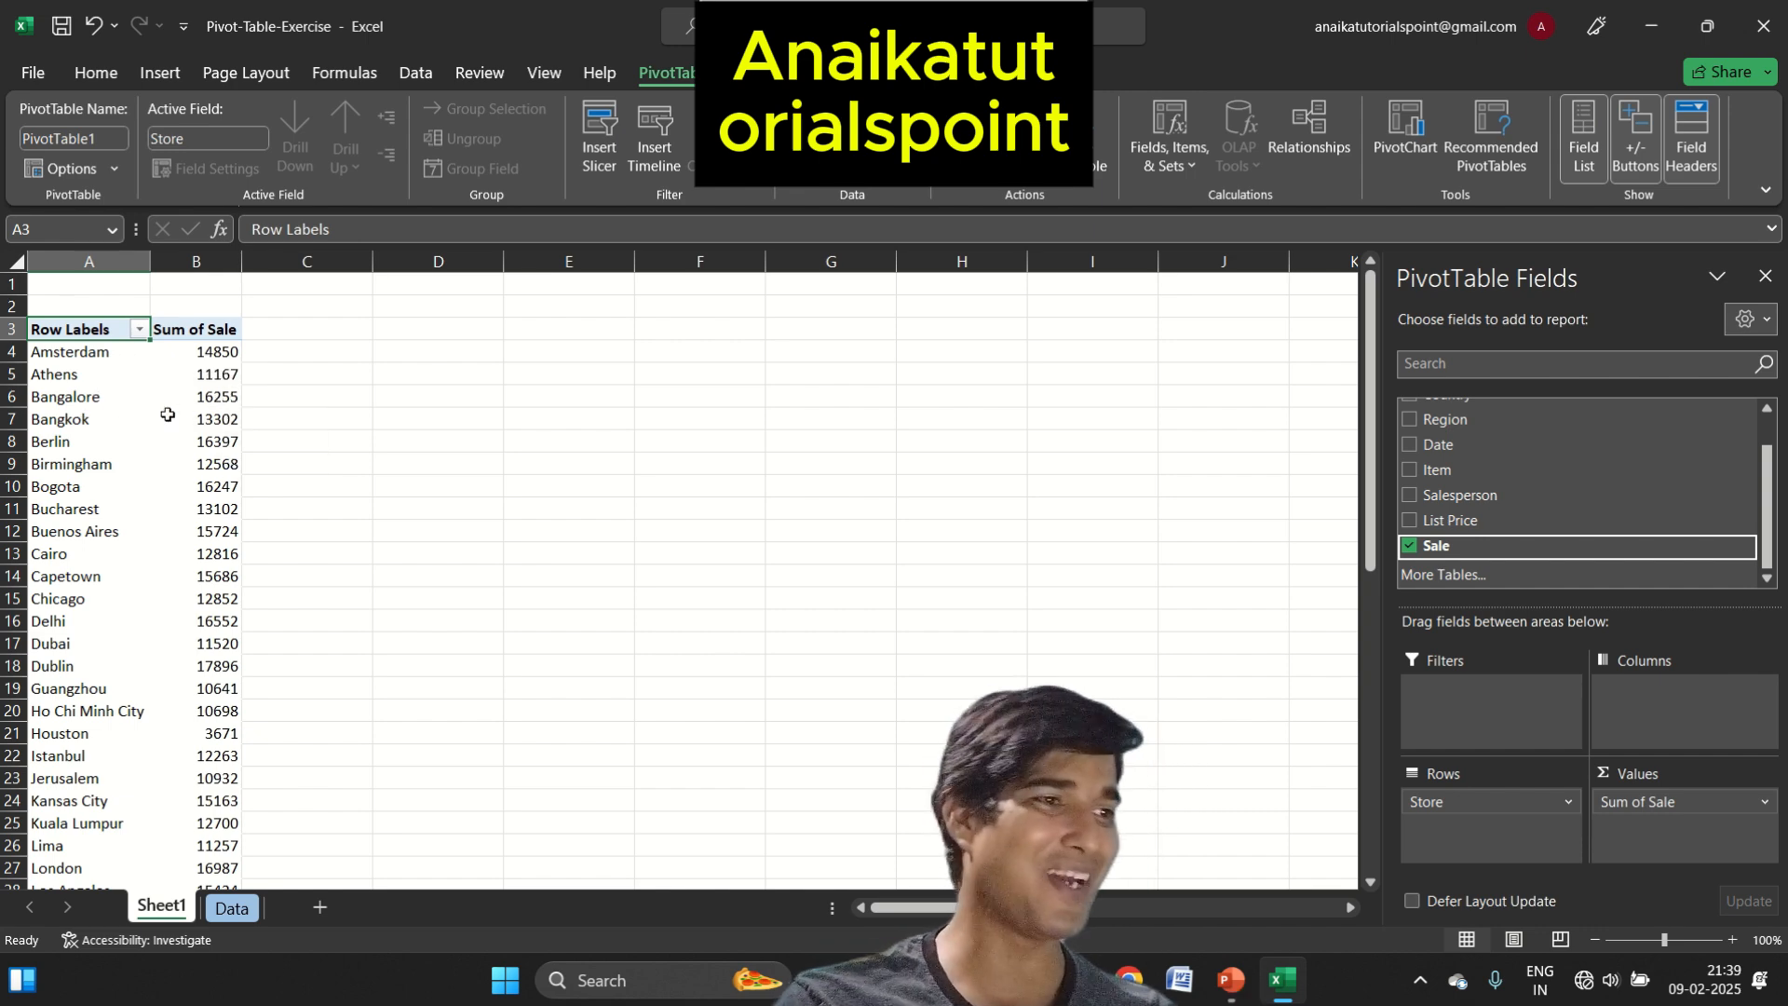
Replace the Store field with Country in the PivotTable's rows to total the sales per country
mouse_move(225, 446)
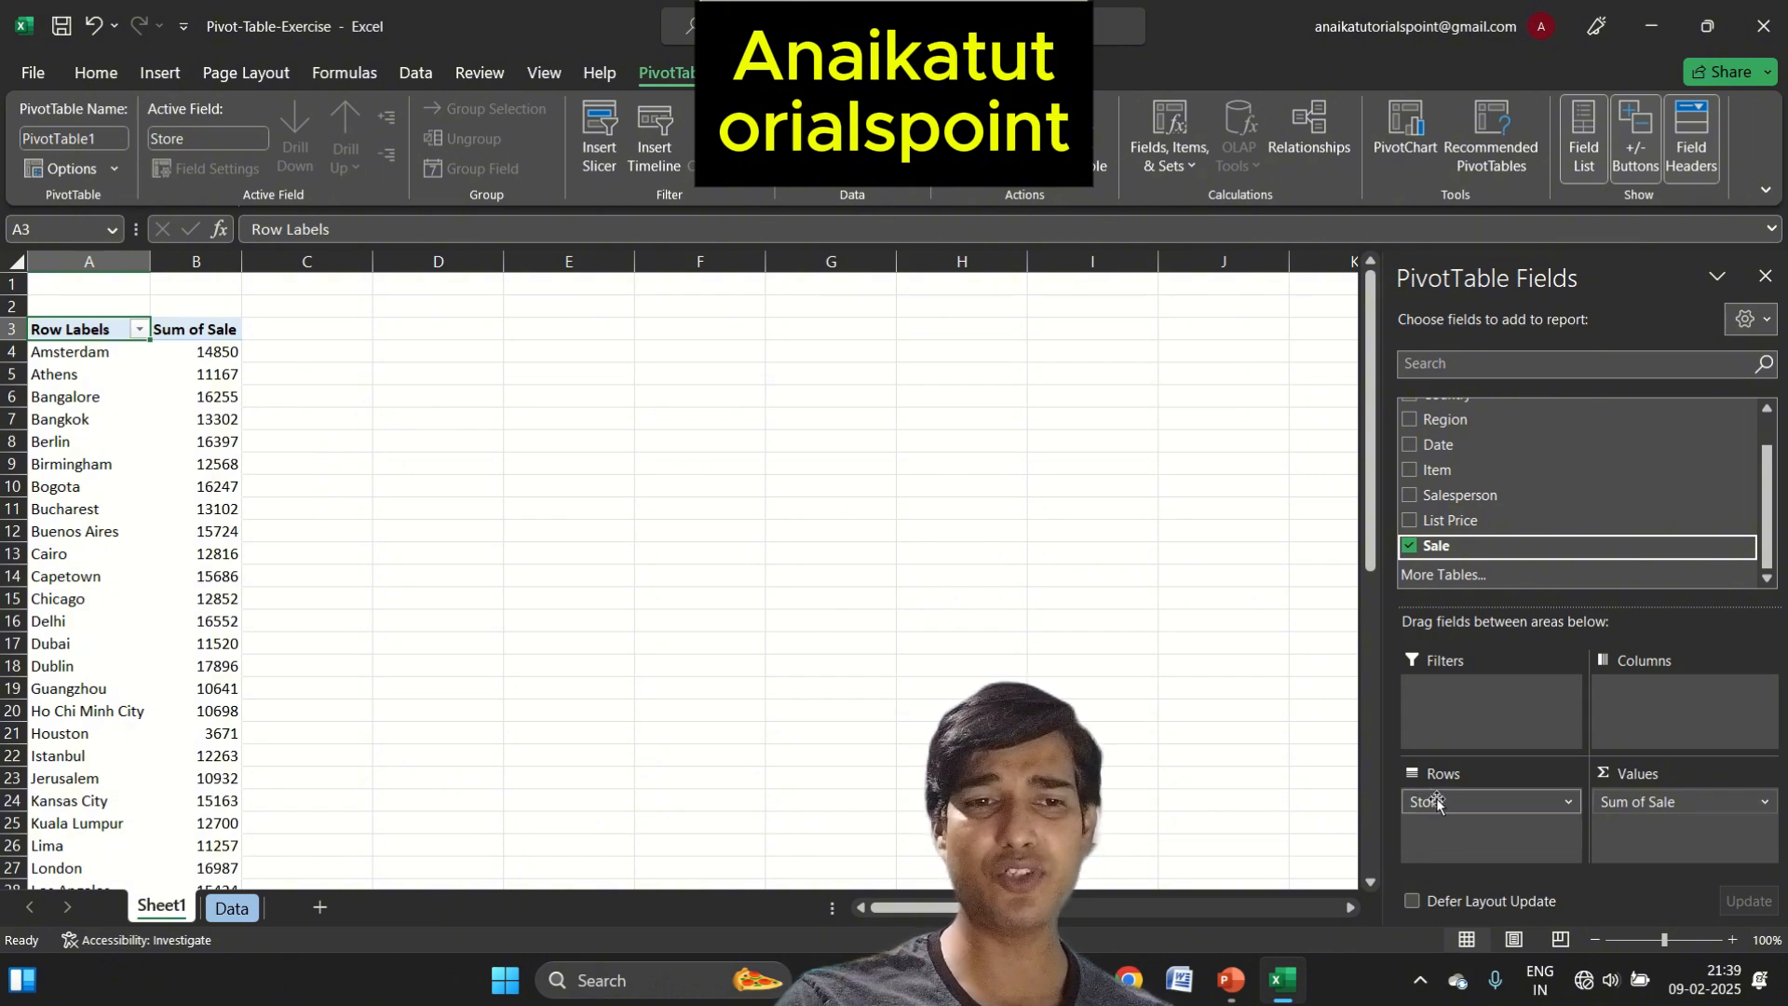
left_click_drag(1440, 803, 774, 431)
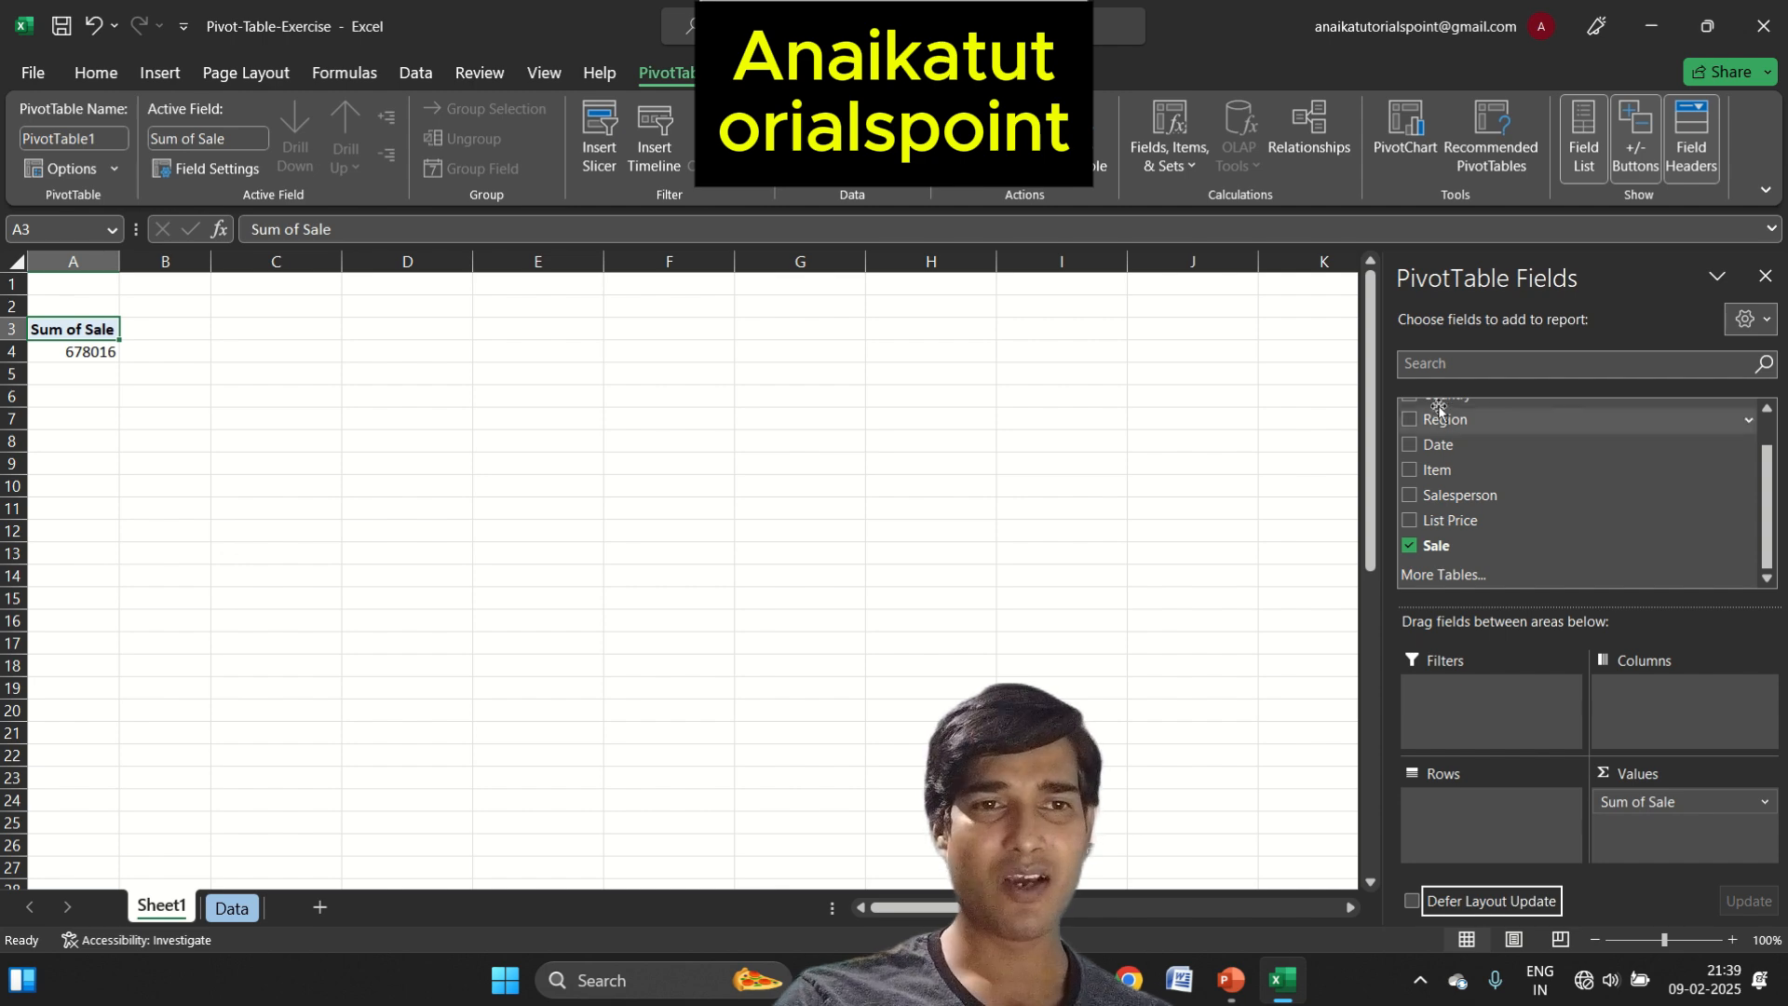
scroll(1513, 447, "up", 1)
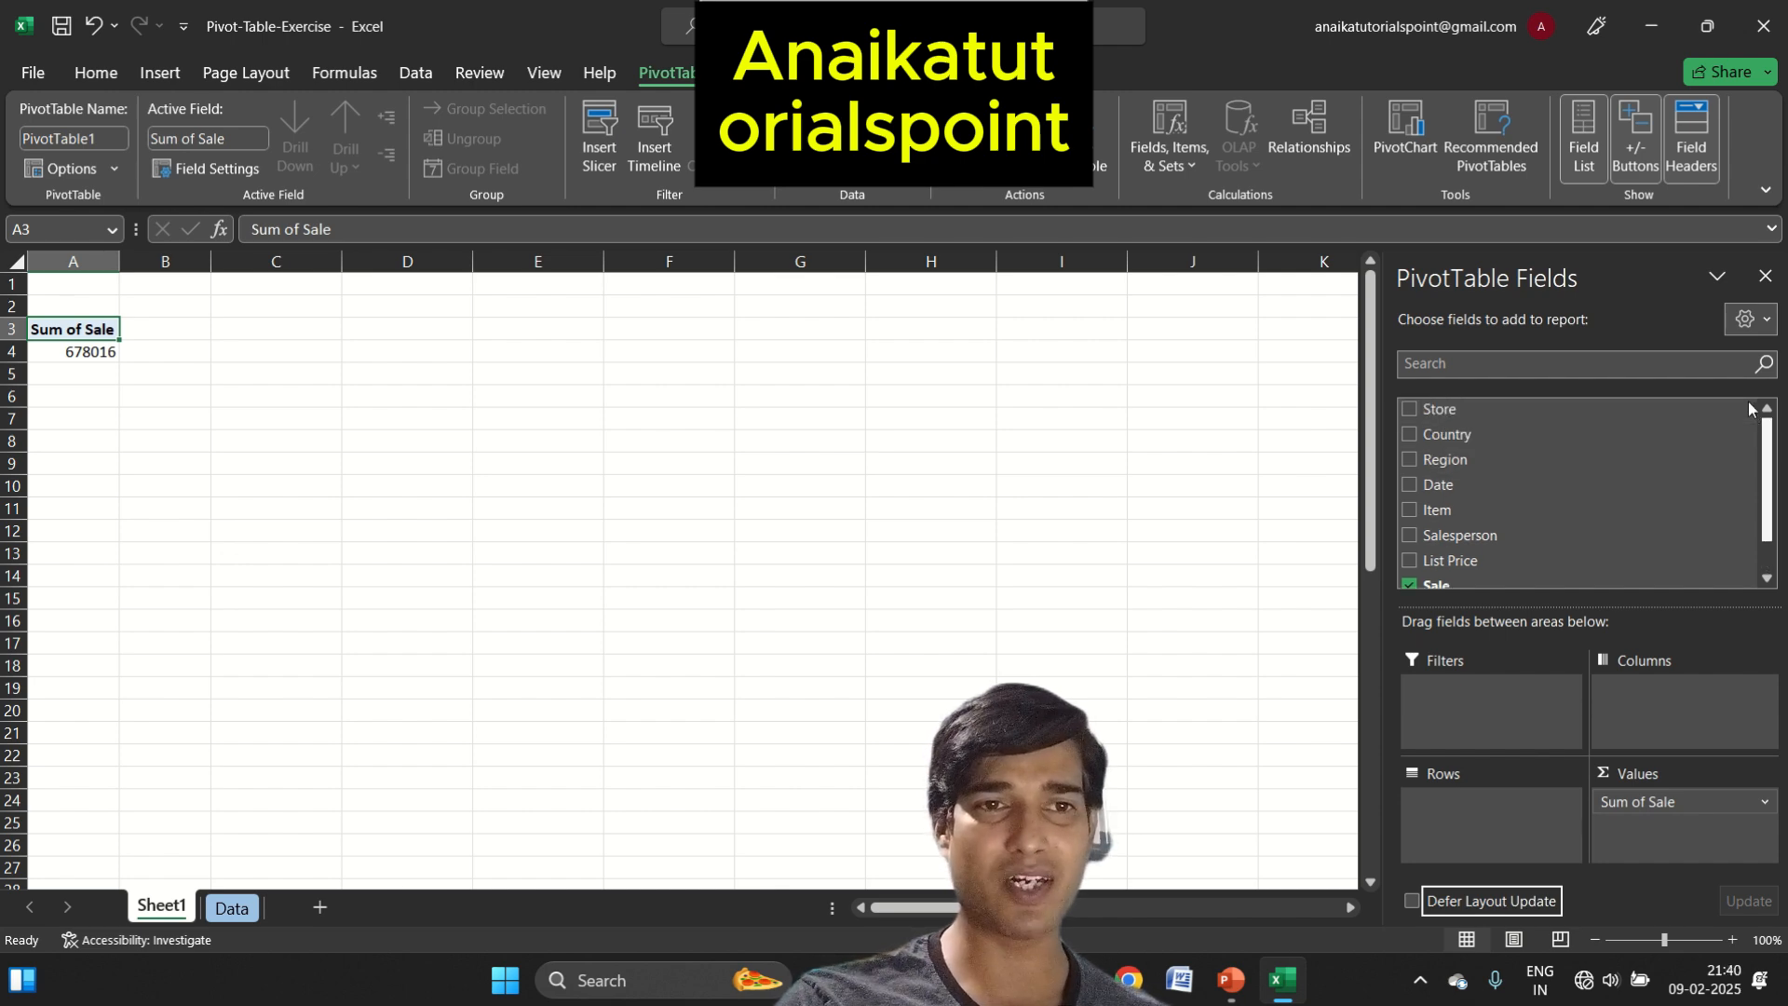
left_click_drag(1500, 436, 1514, 835)
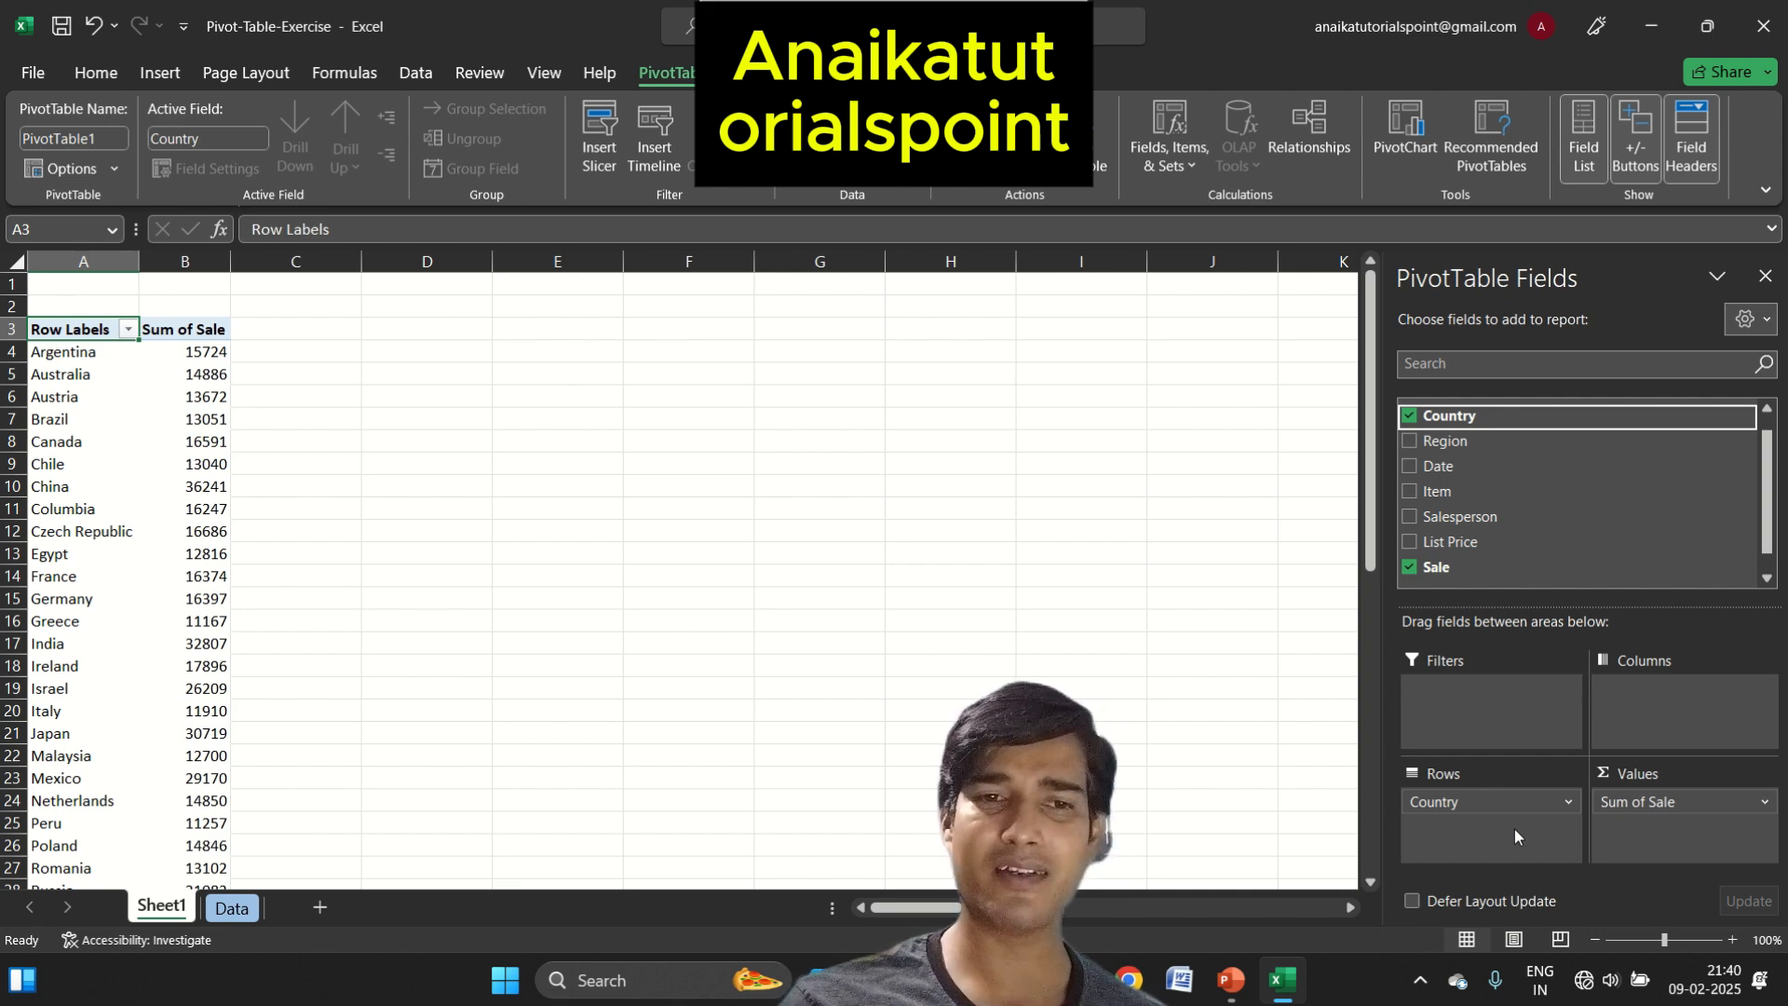
Check the summary calculation options in the value field settings of Sum of Sale, and leave without changing them
left_click(1676, 804)
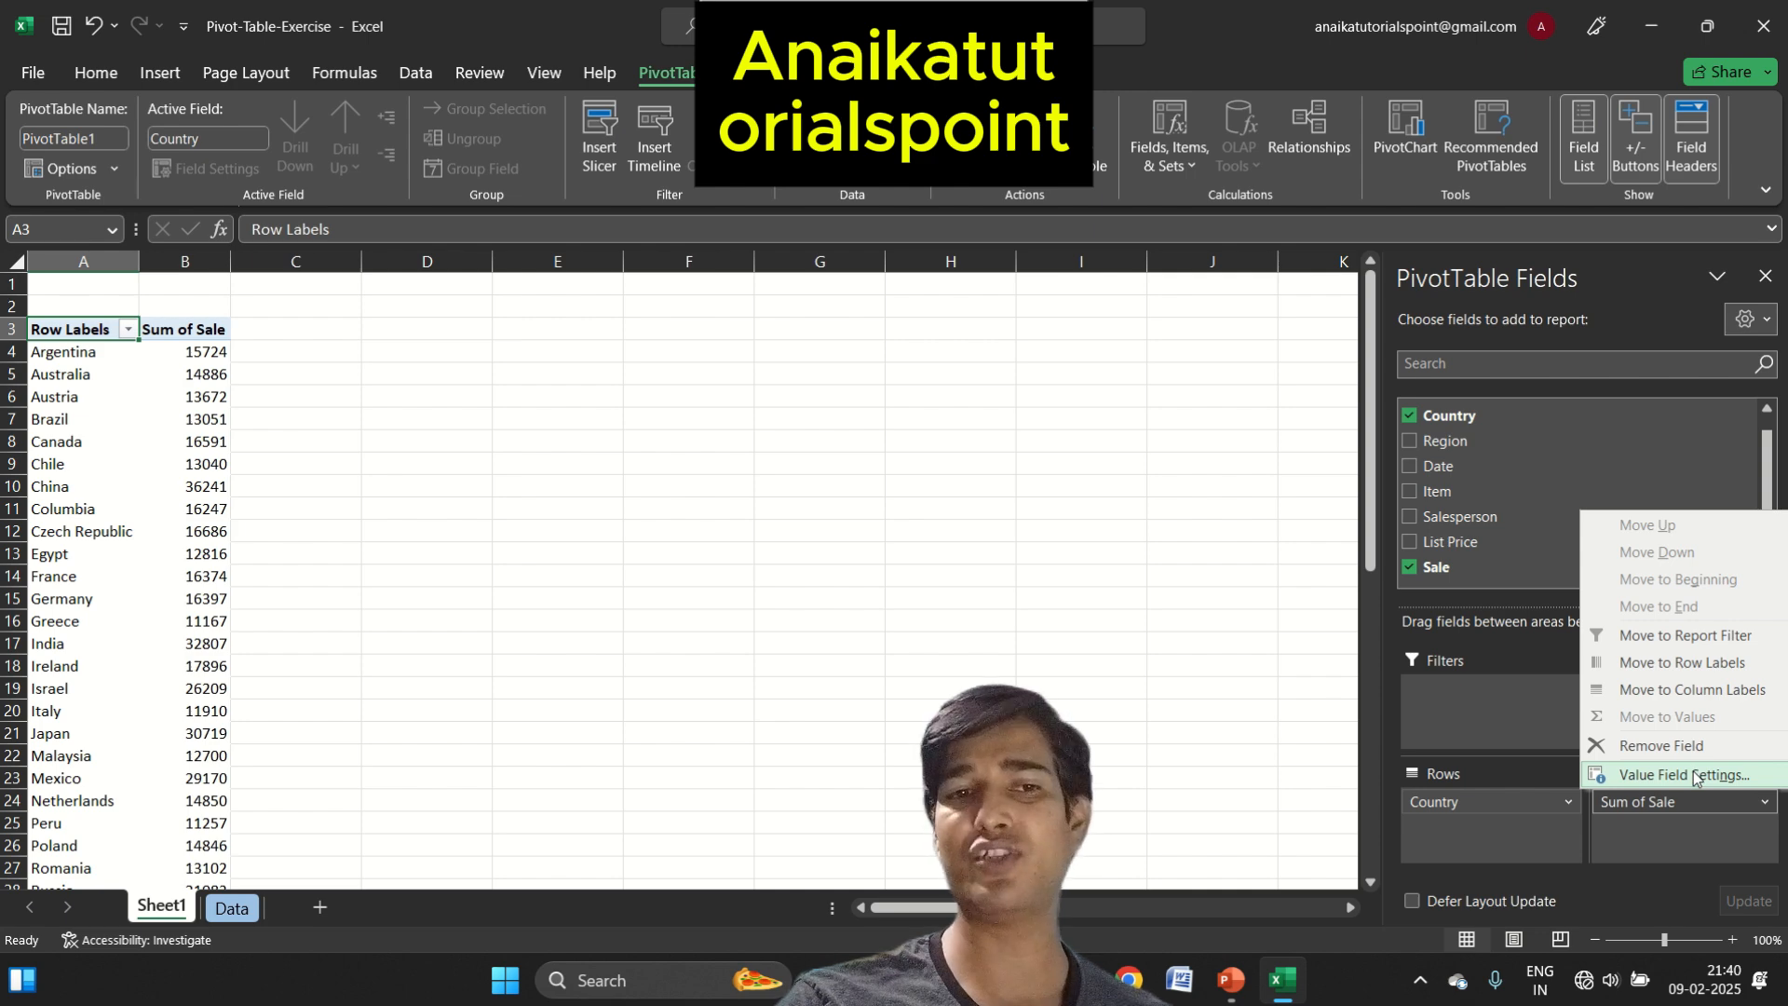
left_click(1685, 774)
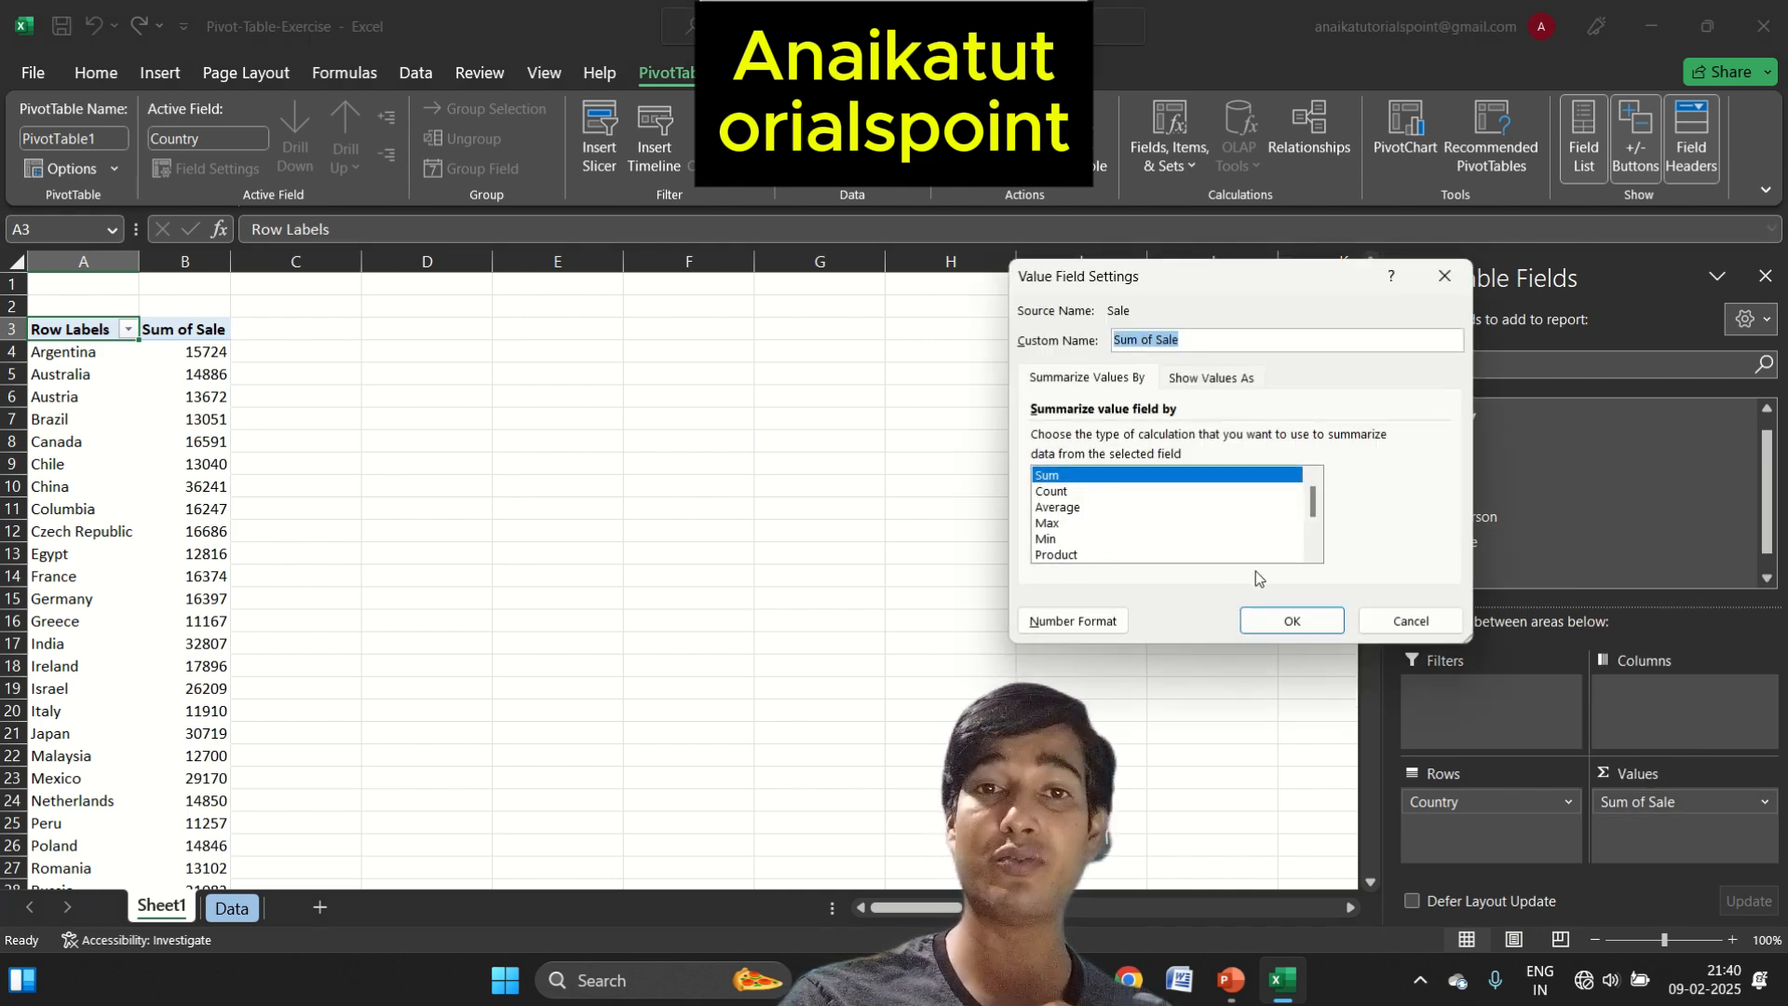
left_click(1400, 617)
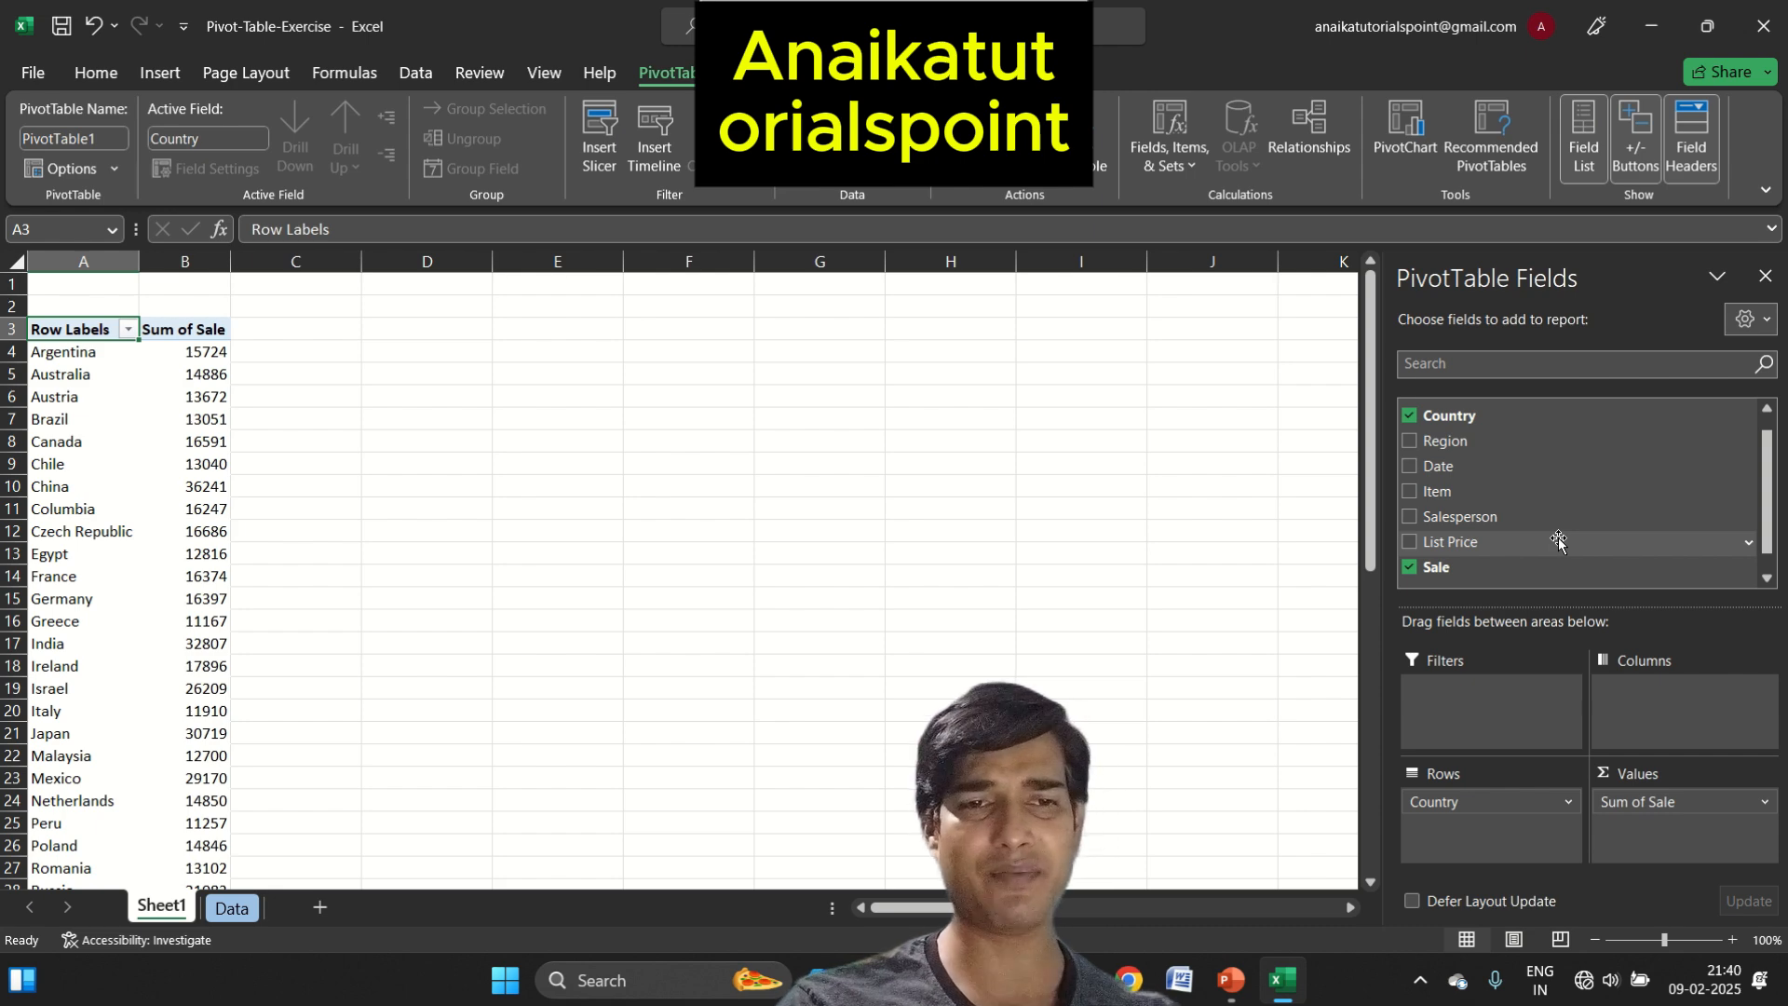
Swap the PivotTable's row field from Country to Region, and from Region to Item, to total the sales for each
left_click(1409, 416)
left_click_drag(1443, 440, 1509, 798)
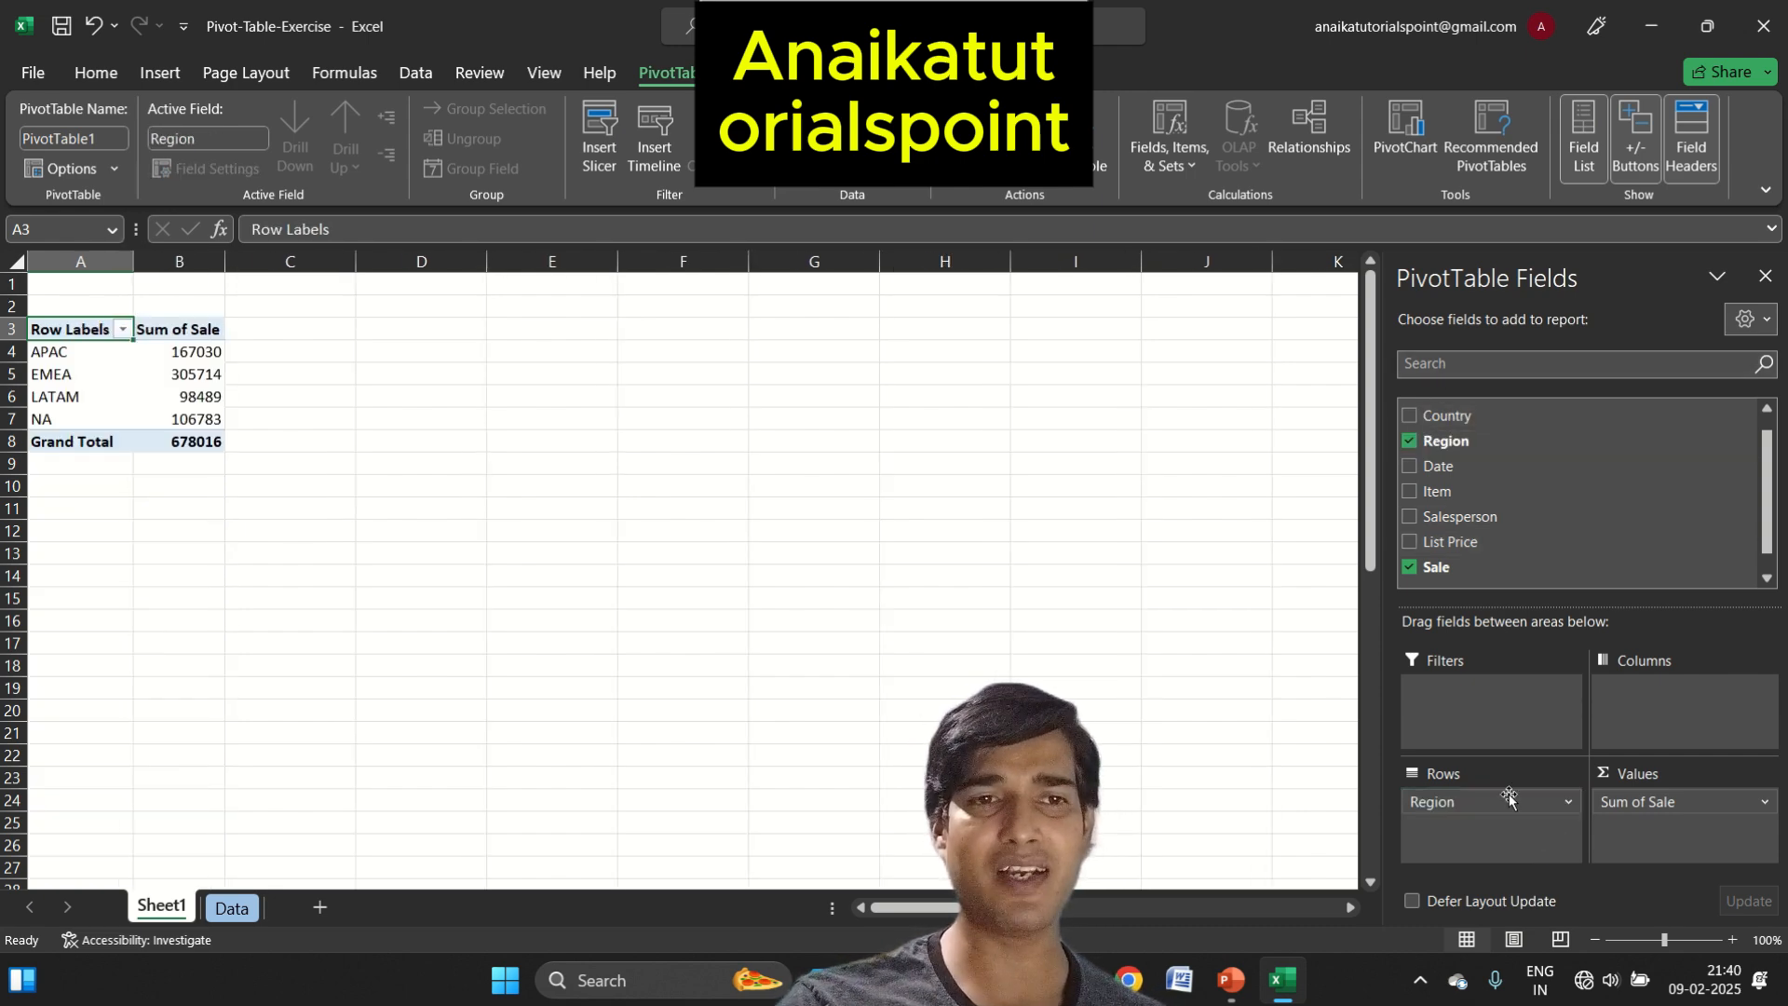
left_click(1411, 440)
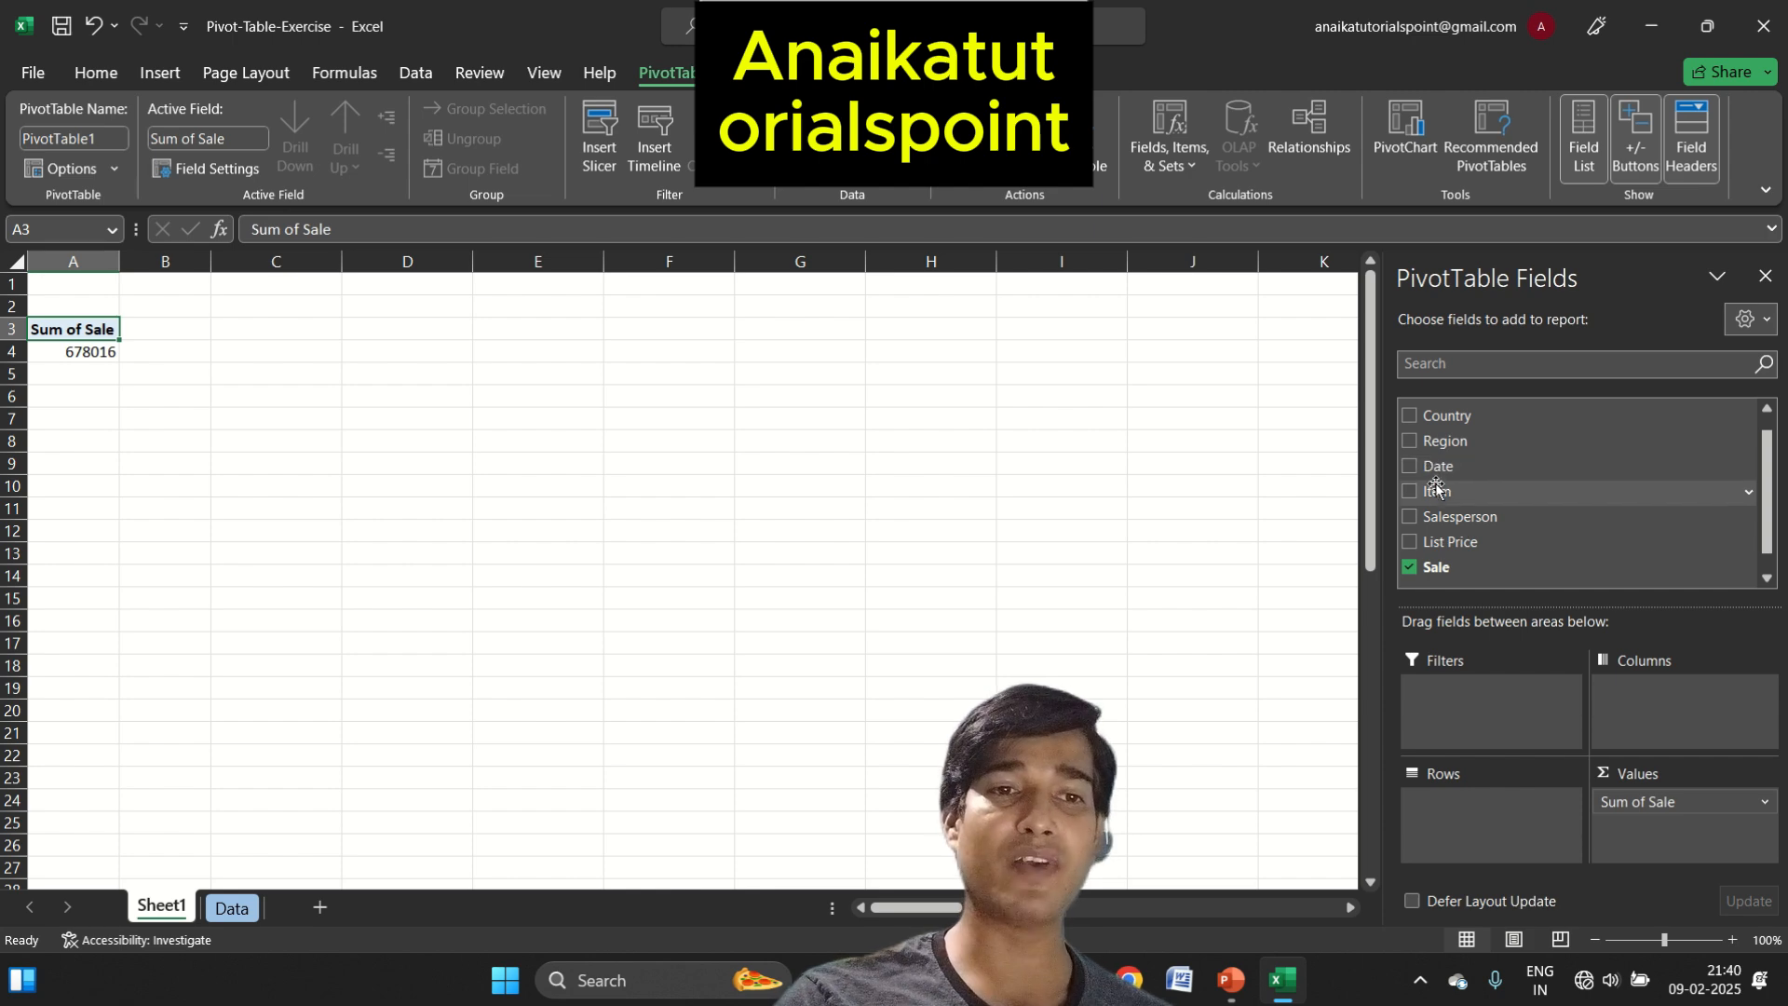
left_click_drag(1437, 494, 1509, 818)
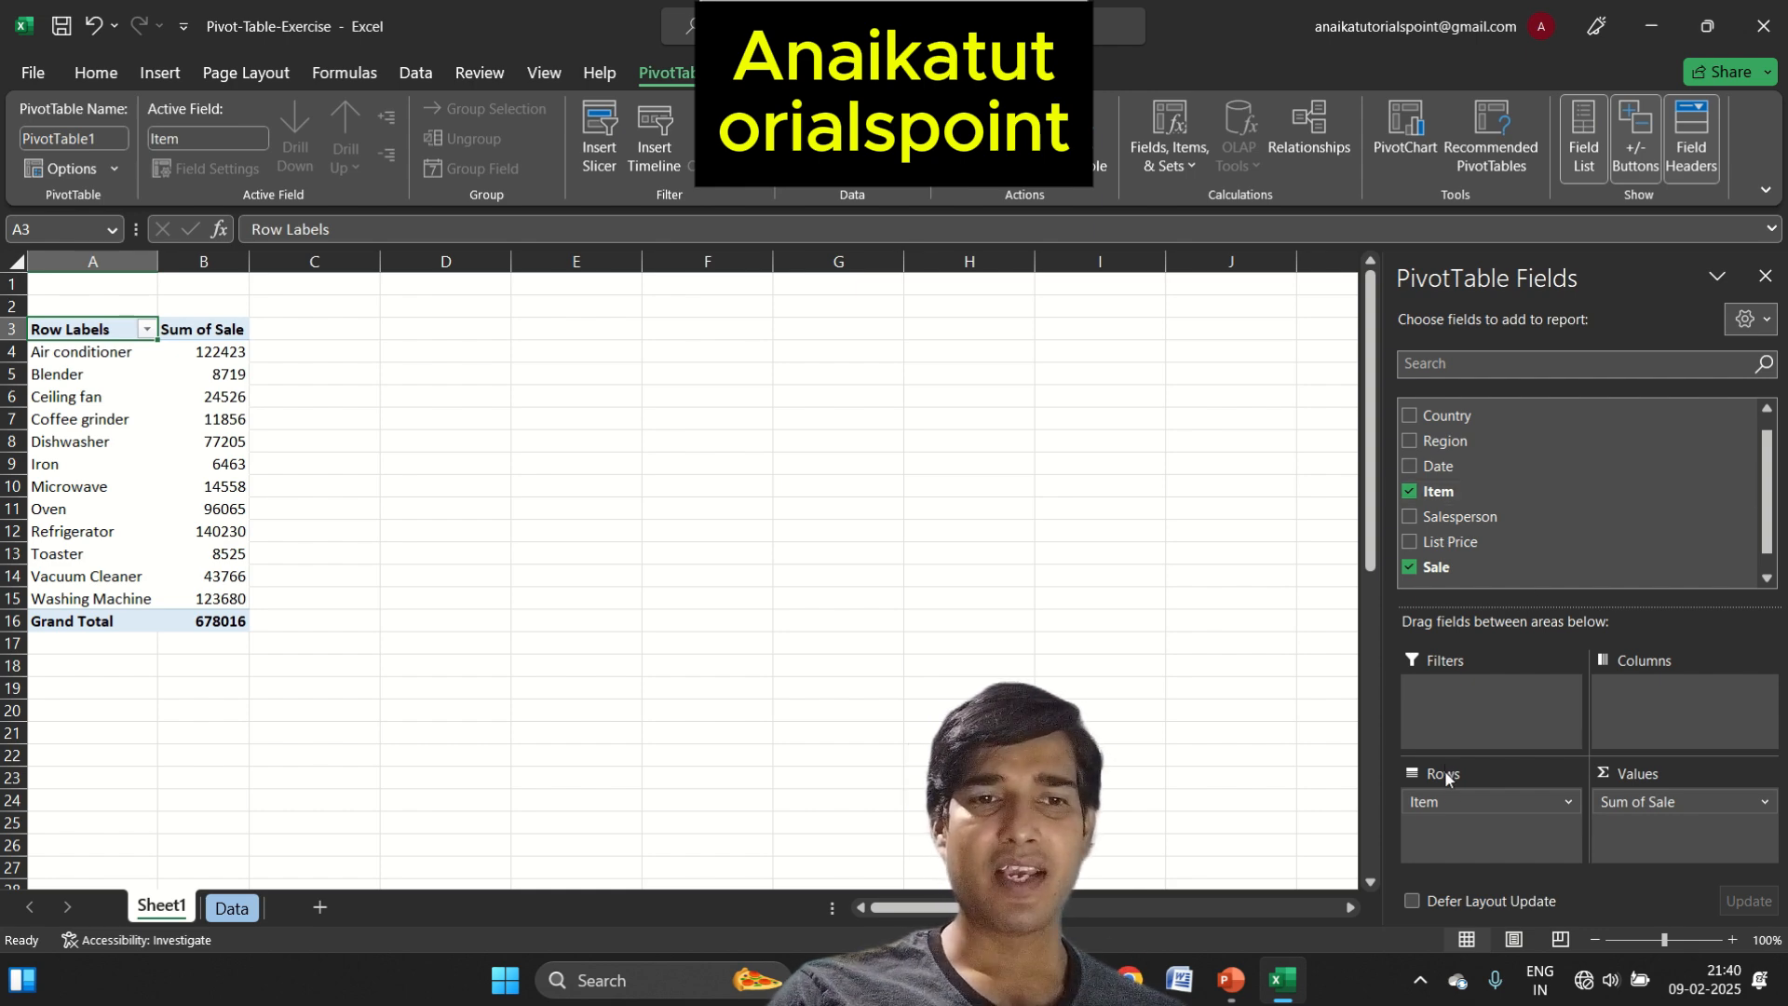
Move the Item field to the PivotTable's columns and add Country to the rows
left_click_drag(1452, 806, 1668, 717)
left_click_drag(1467, 415, 1499, 833)
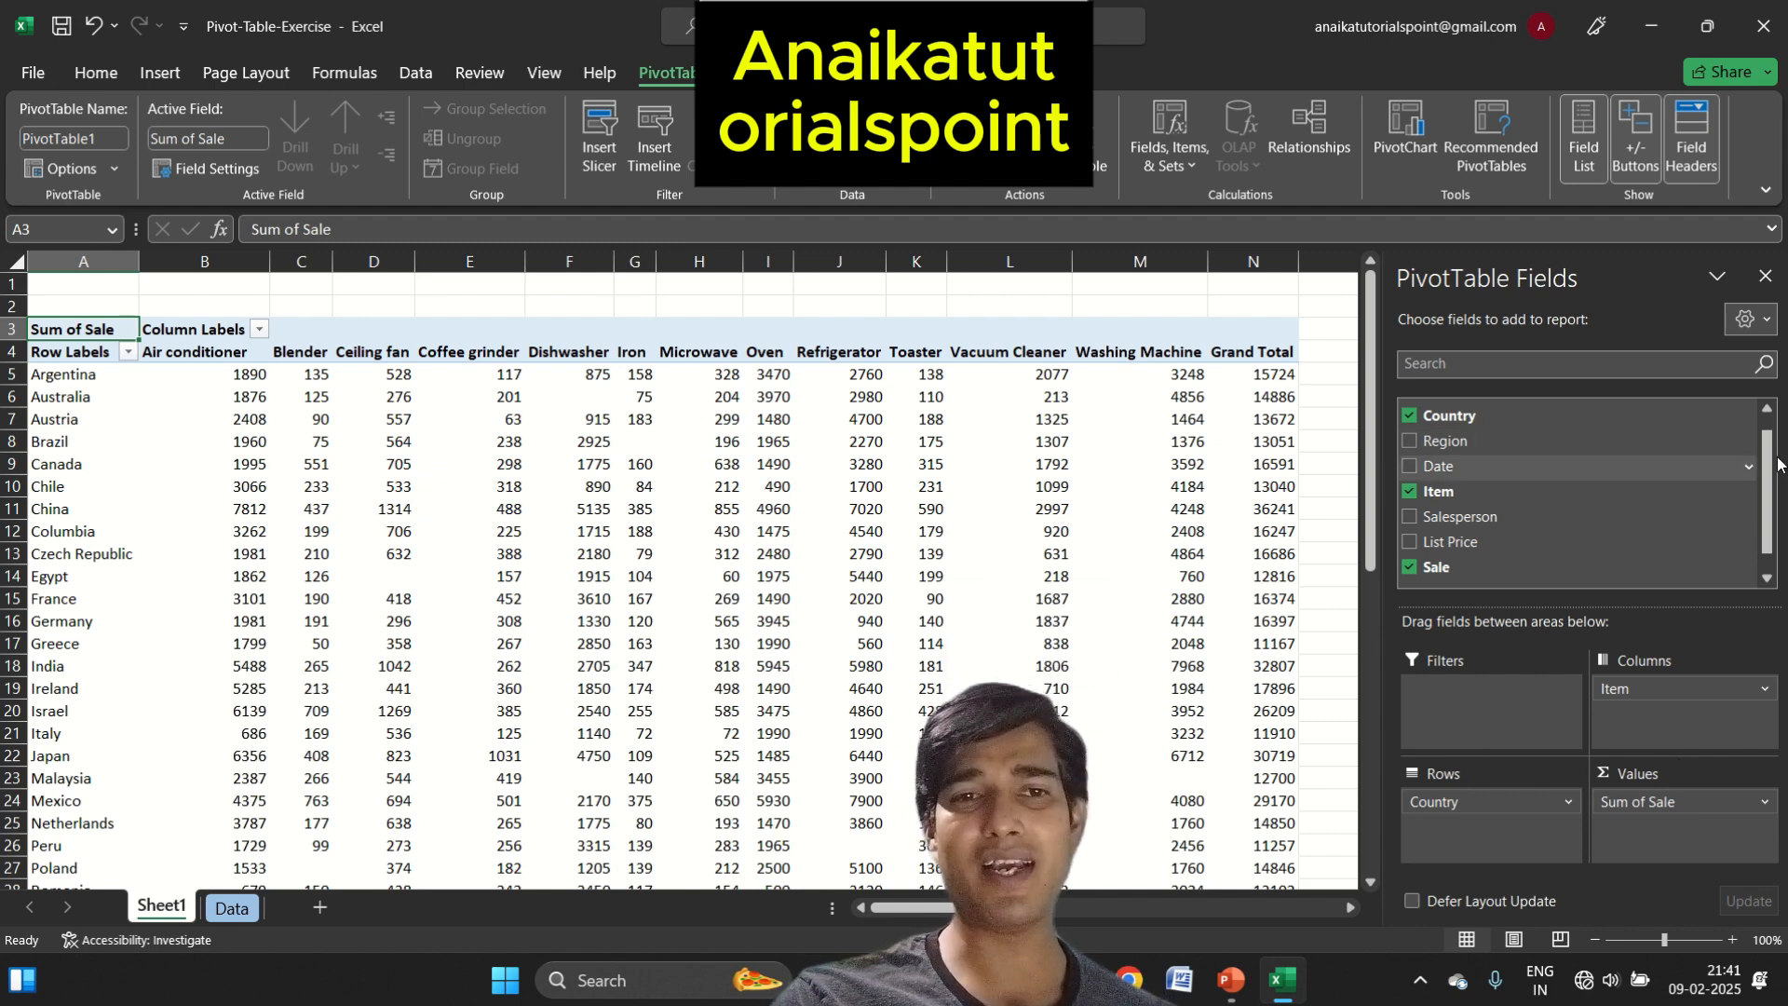
Replace Country with Region in the rows, keeping Item in the columns, to break down sales by region and item
left_click_drag(1774, 469, 1782, 560)
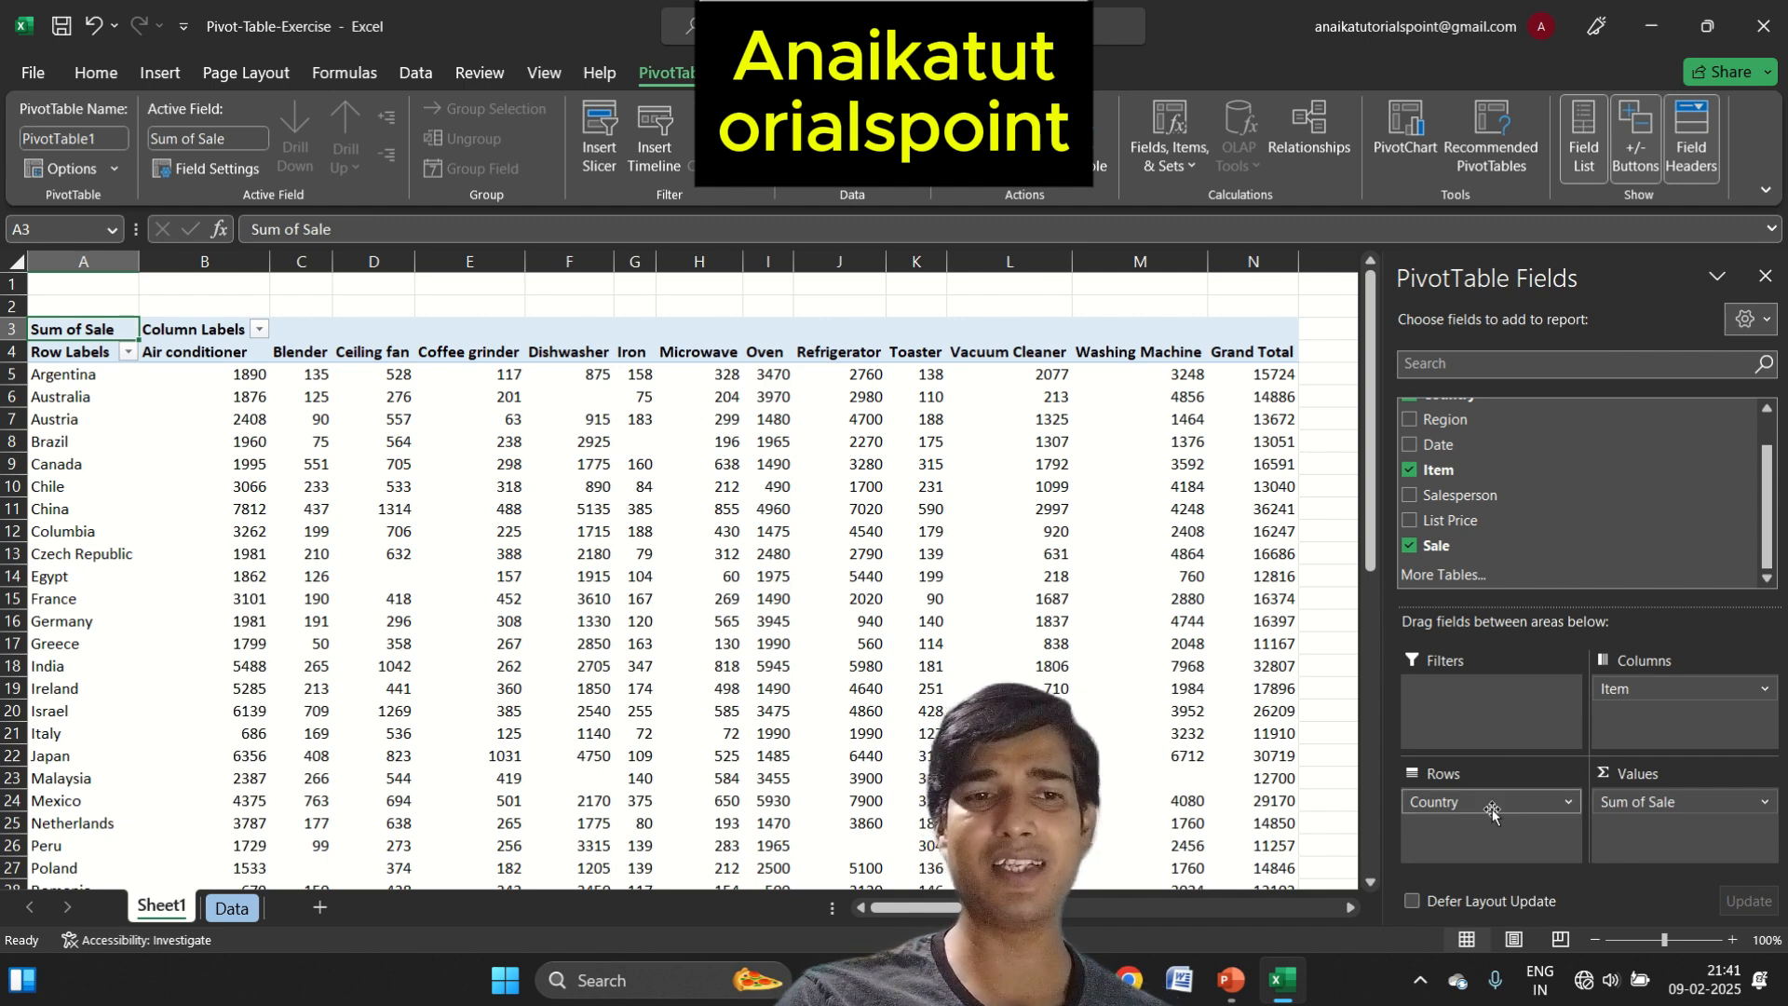
scroll(1760, 503, "up", 2)
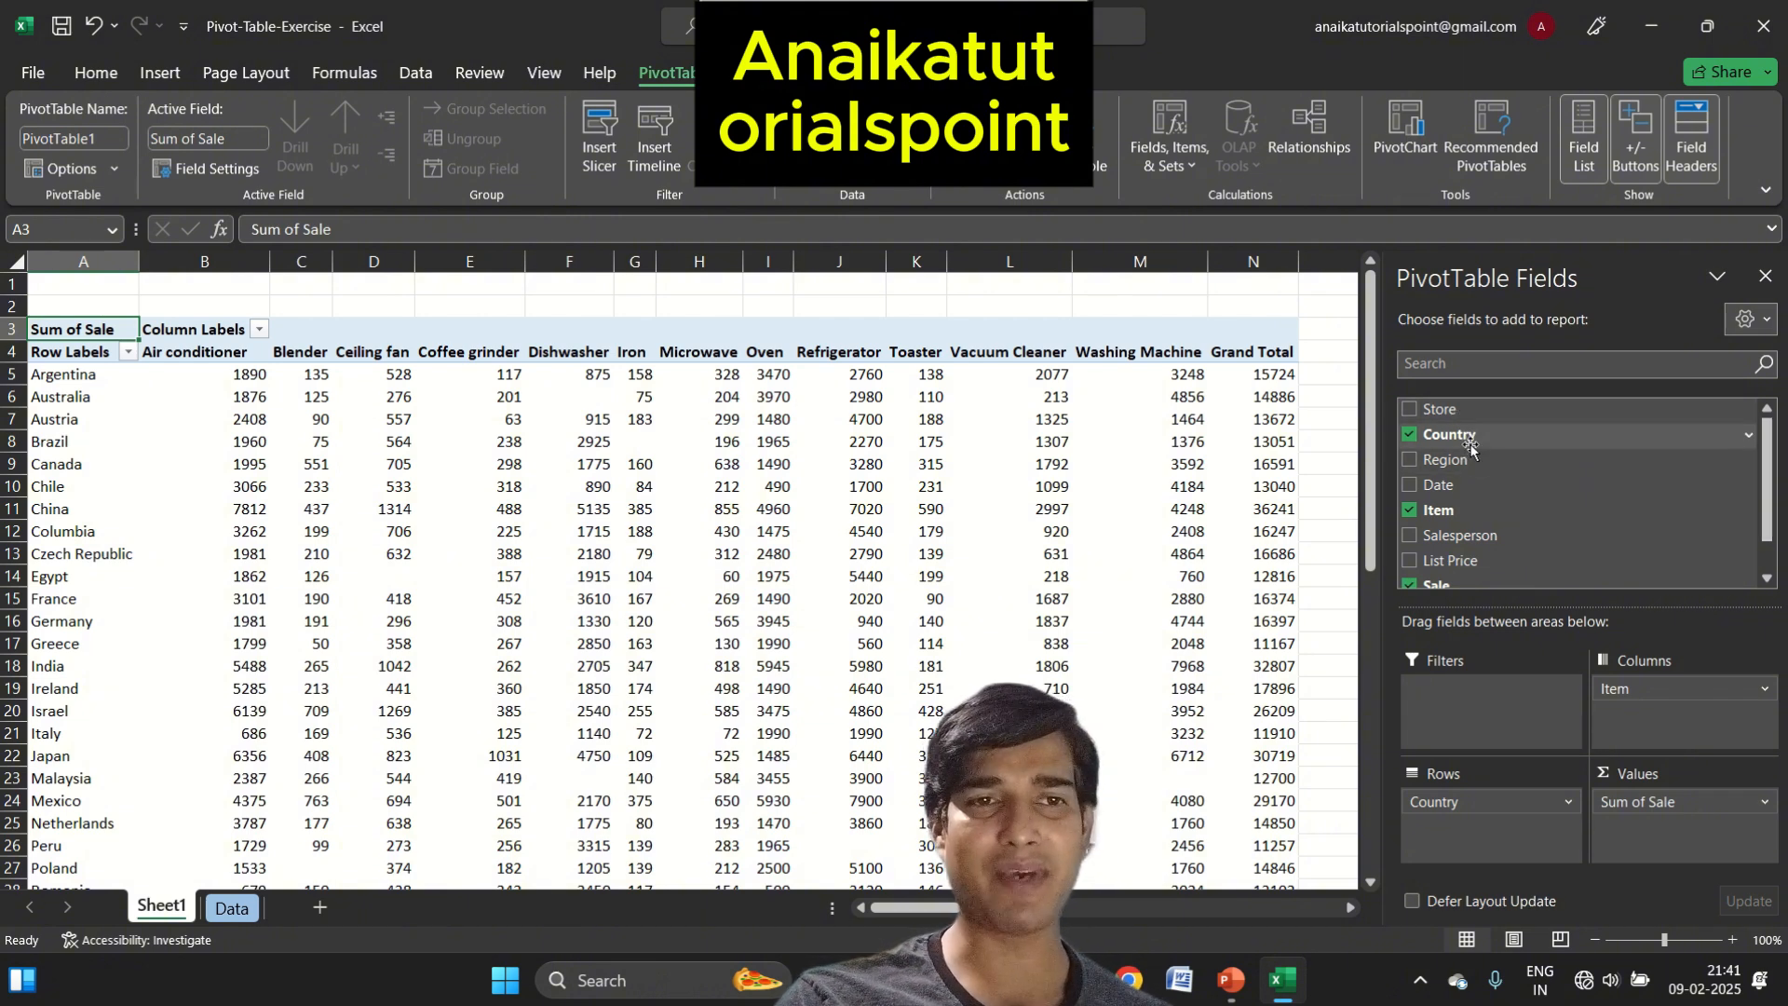
left_click(1408, 435)
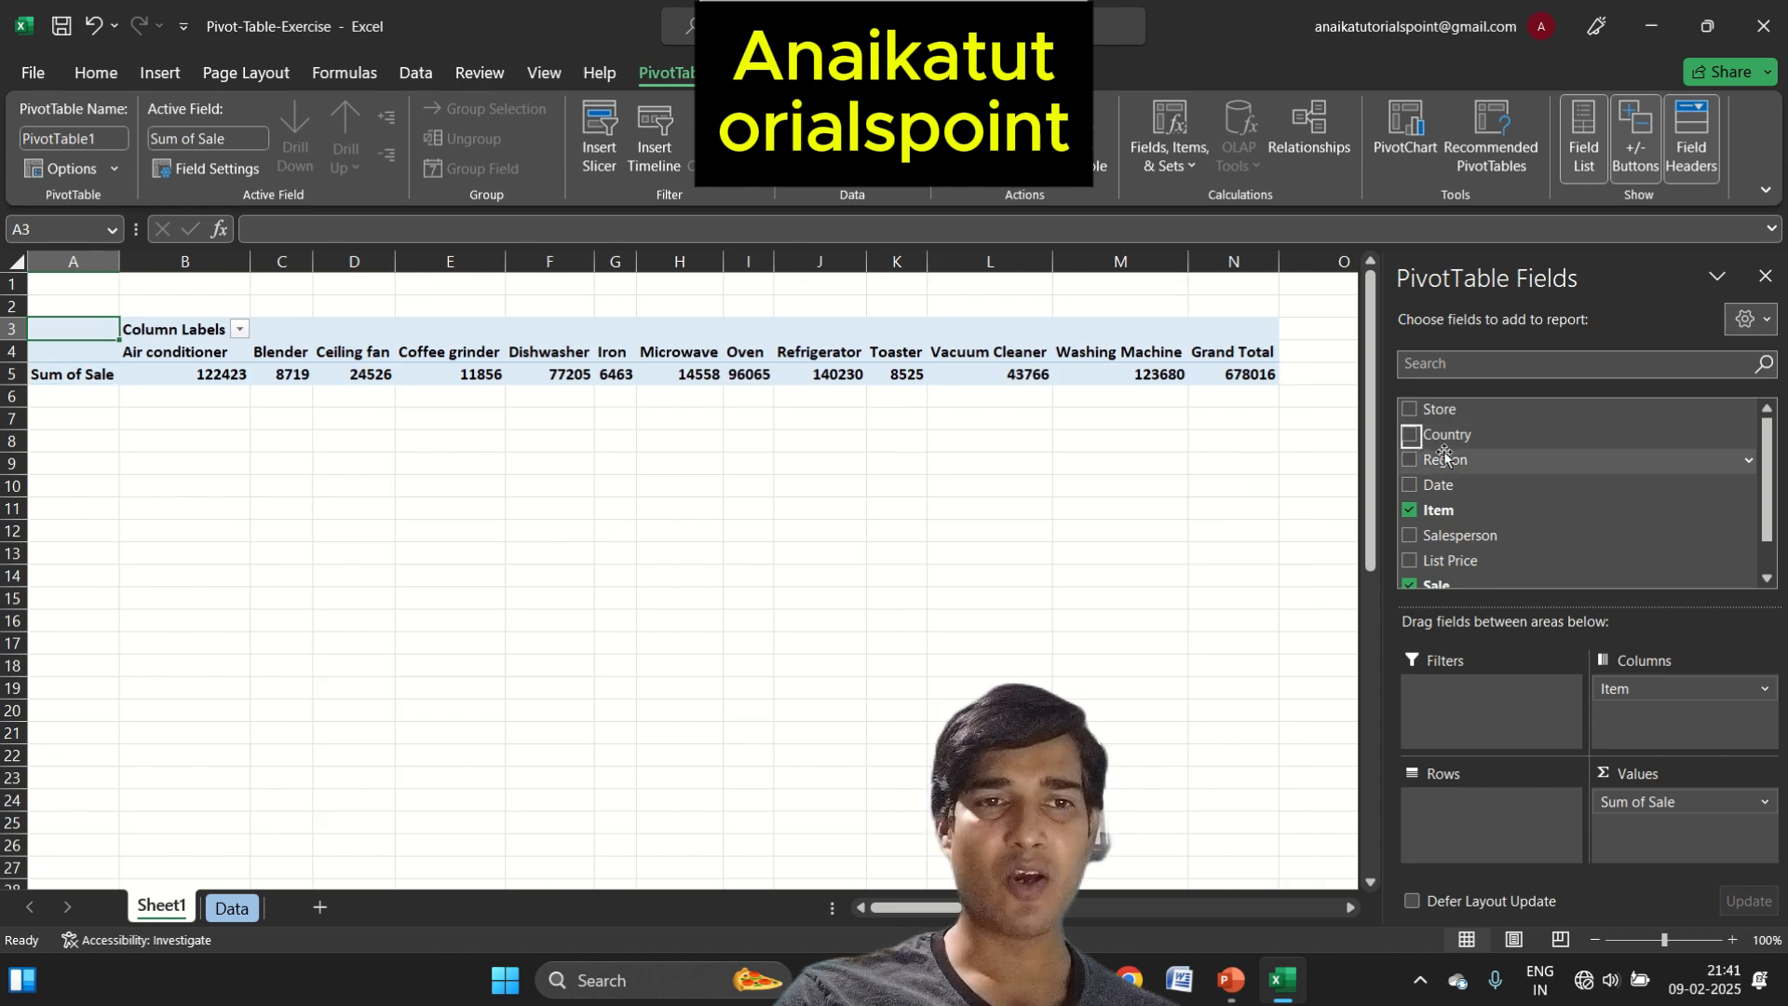
left_click_drag(1441, 459, 1537, 829)
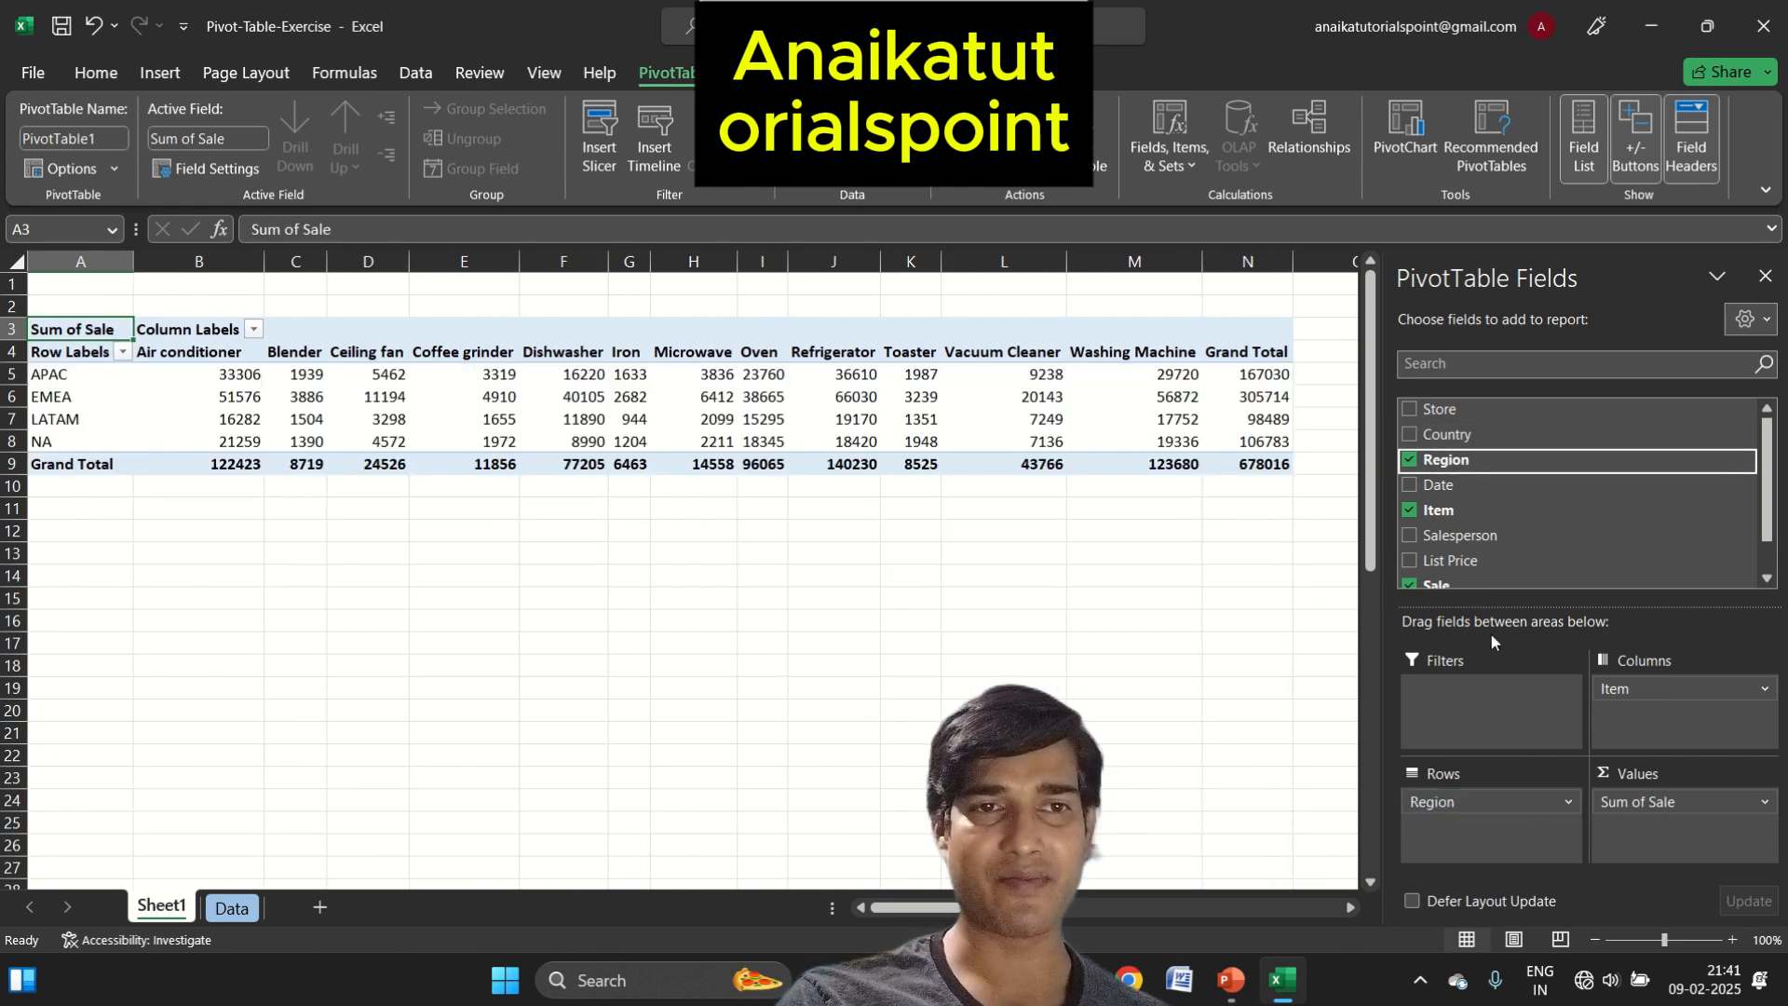
Add the Country field as a report filter and restrict it to Austria, with multiple item selection enabled
left_click_drag(1480, 435, 1509, 708)
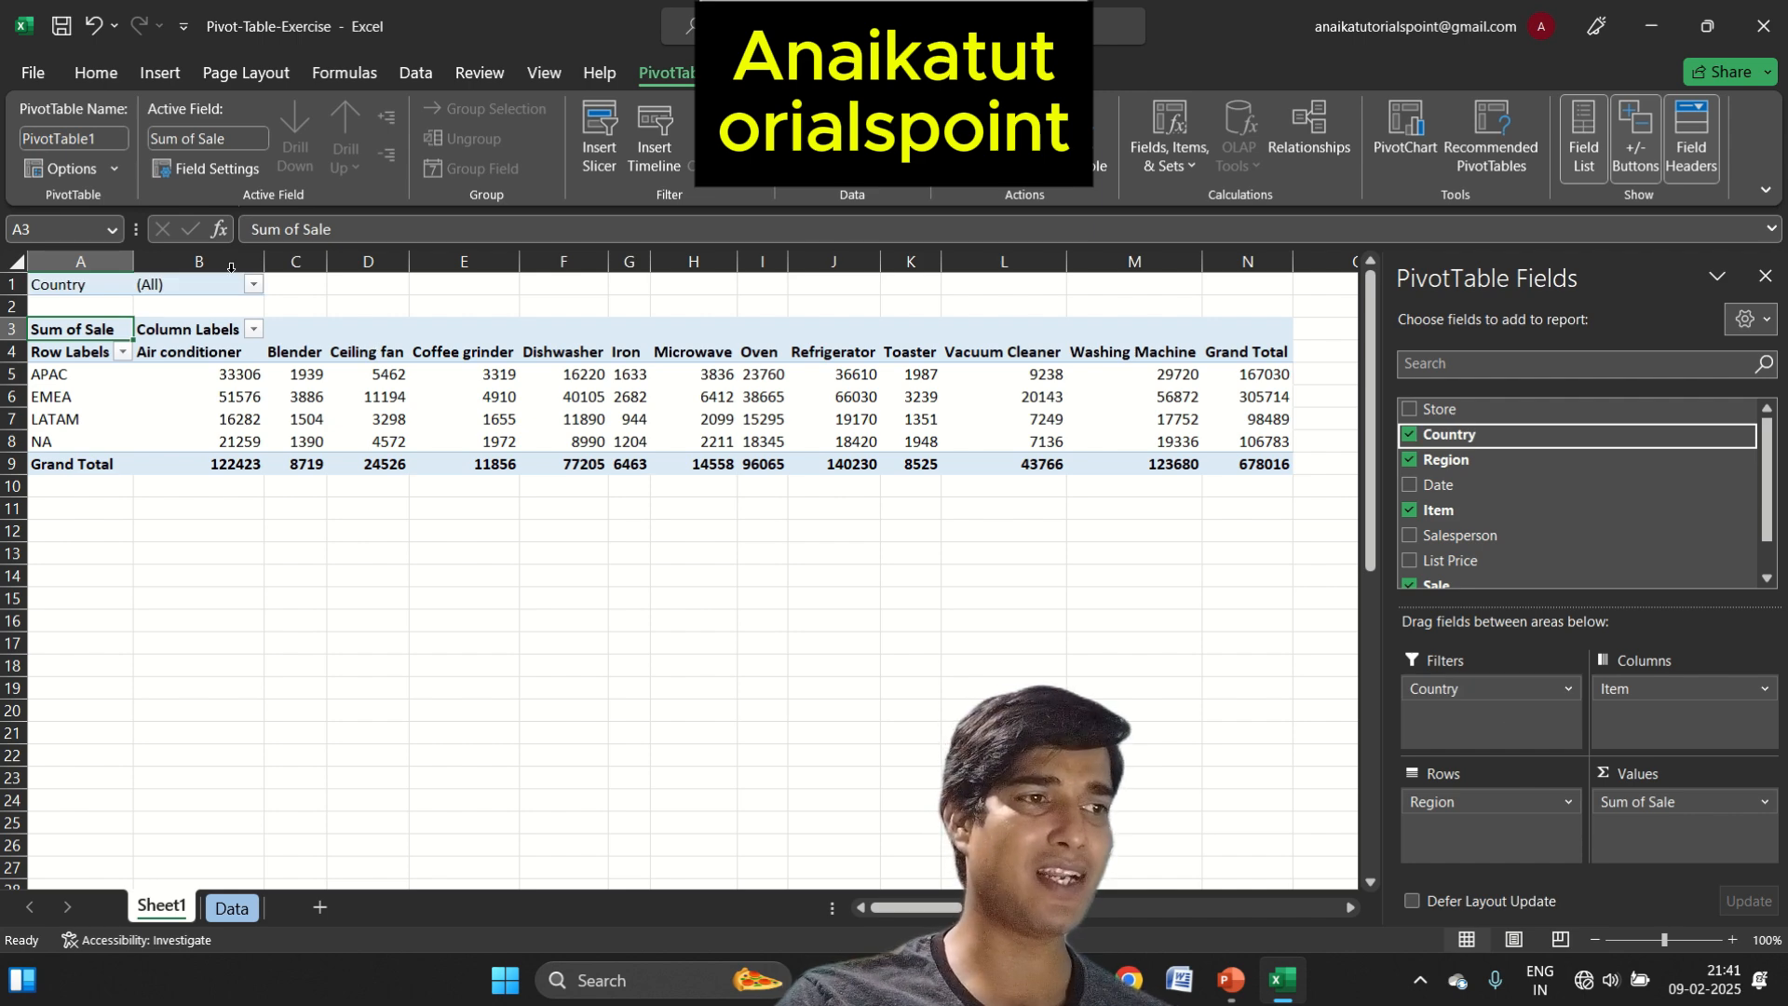
left_click(254, 285)
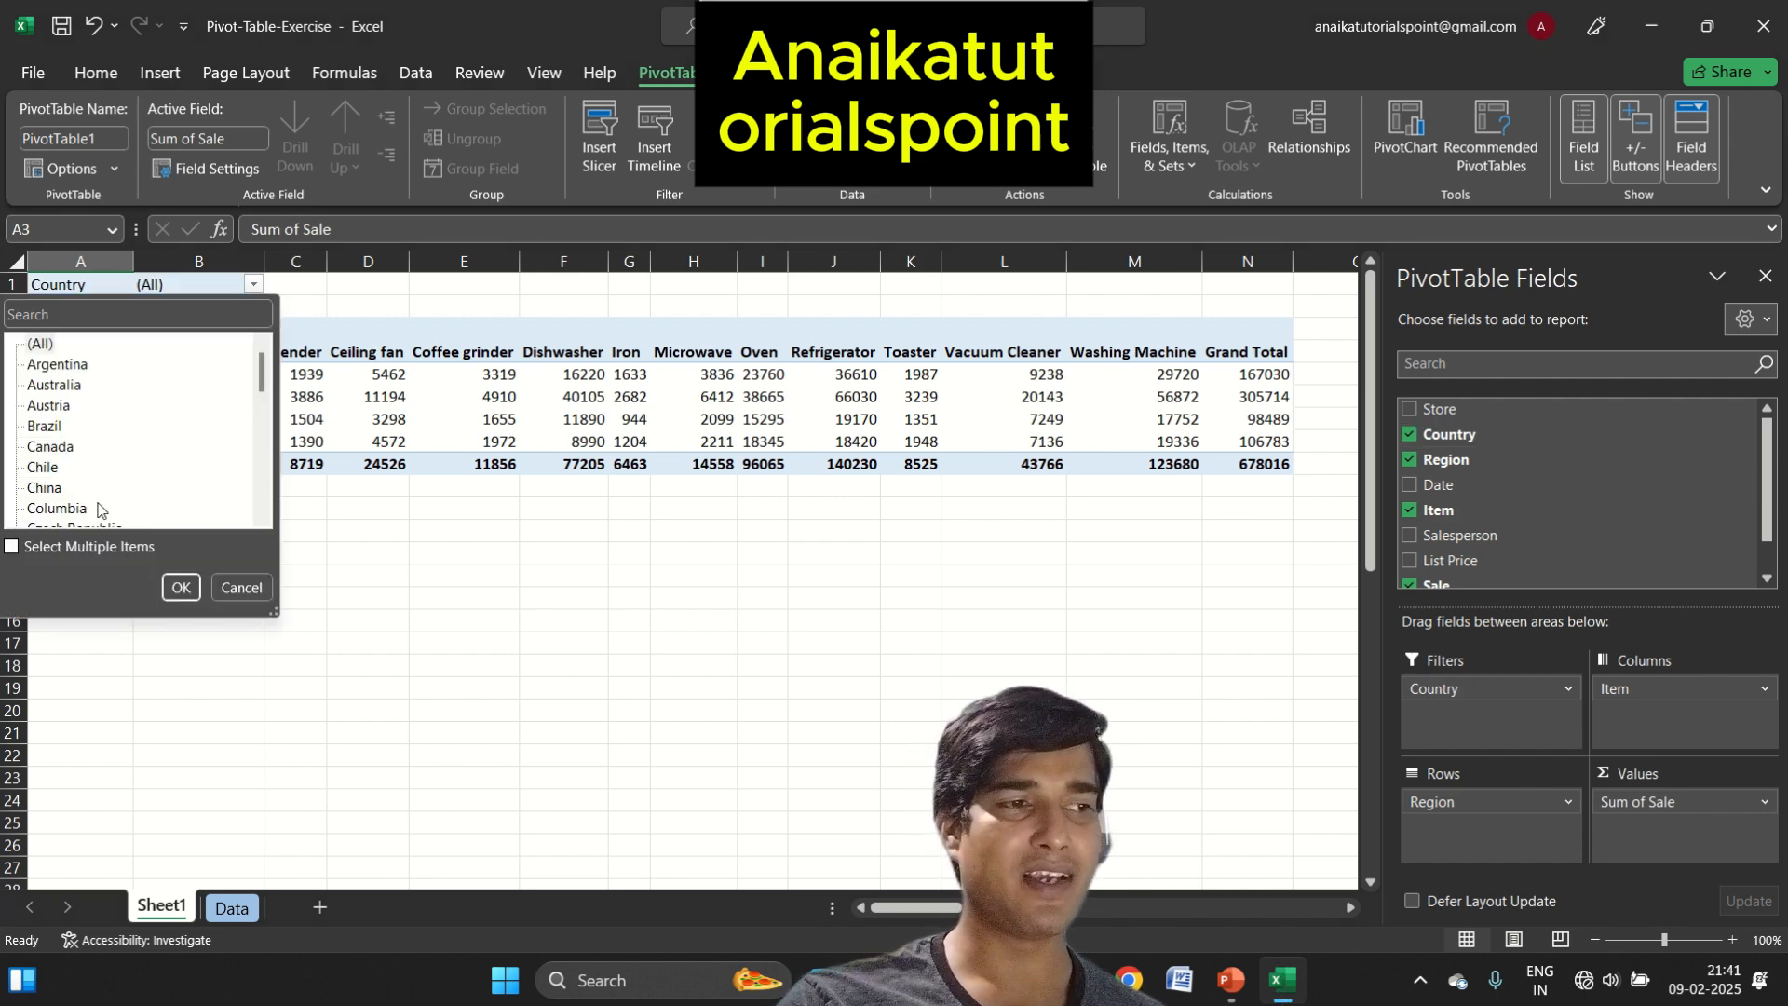
left_click(88, 550)
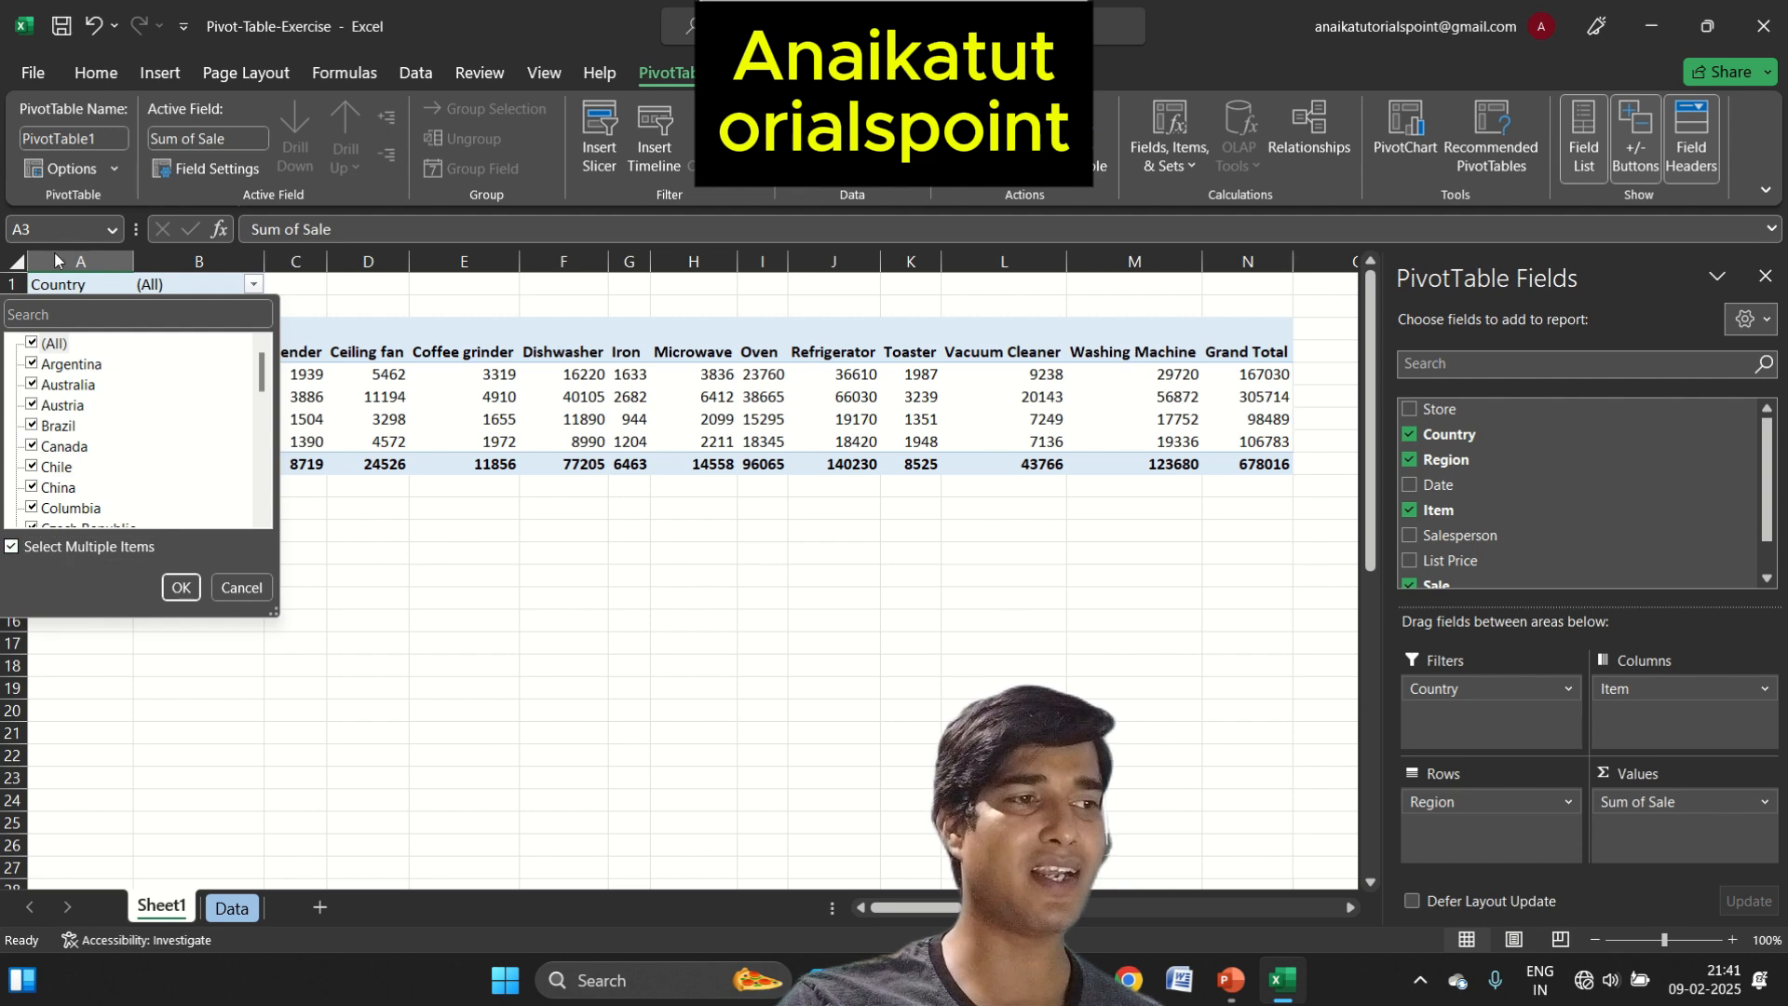
left_click(32, 343)
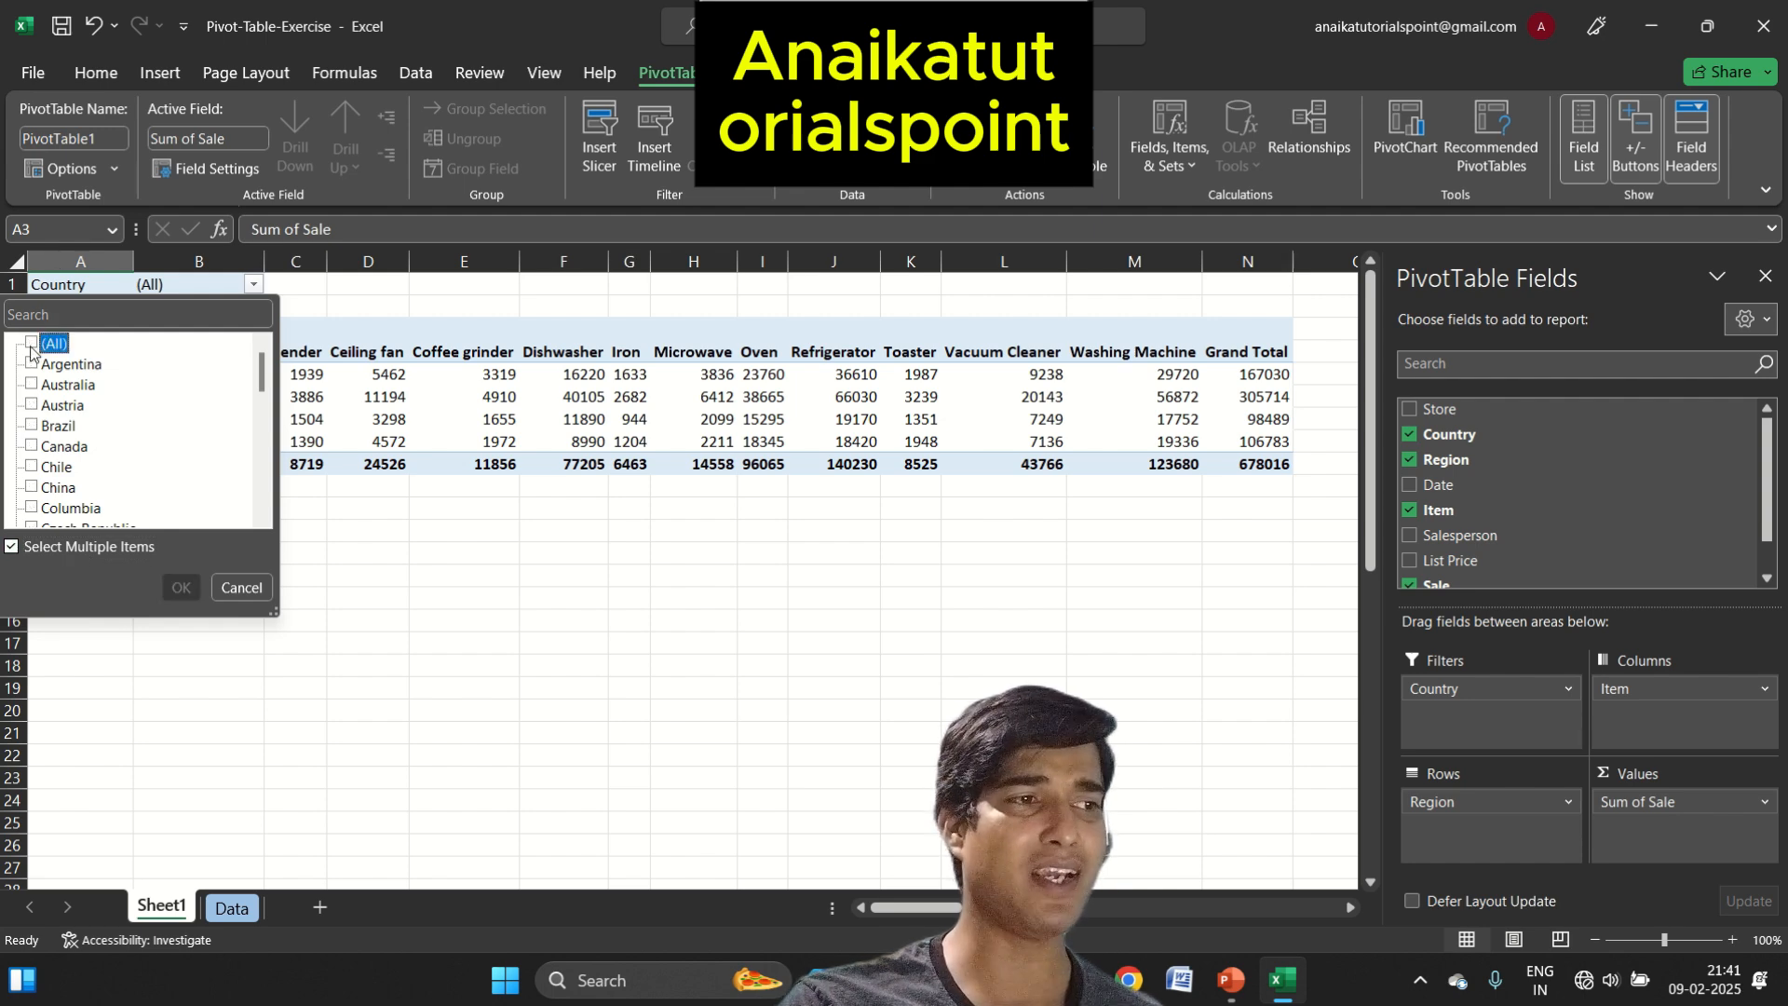
left_click(34, 406)
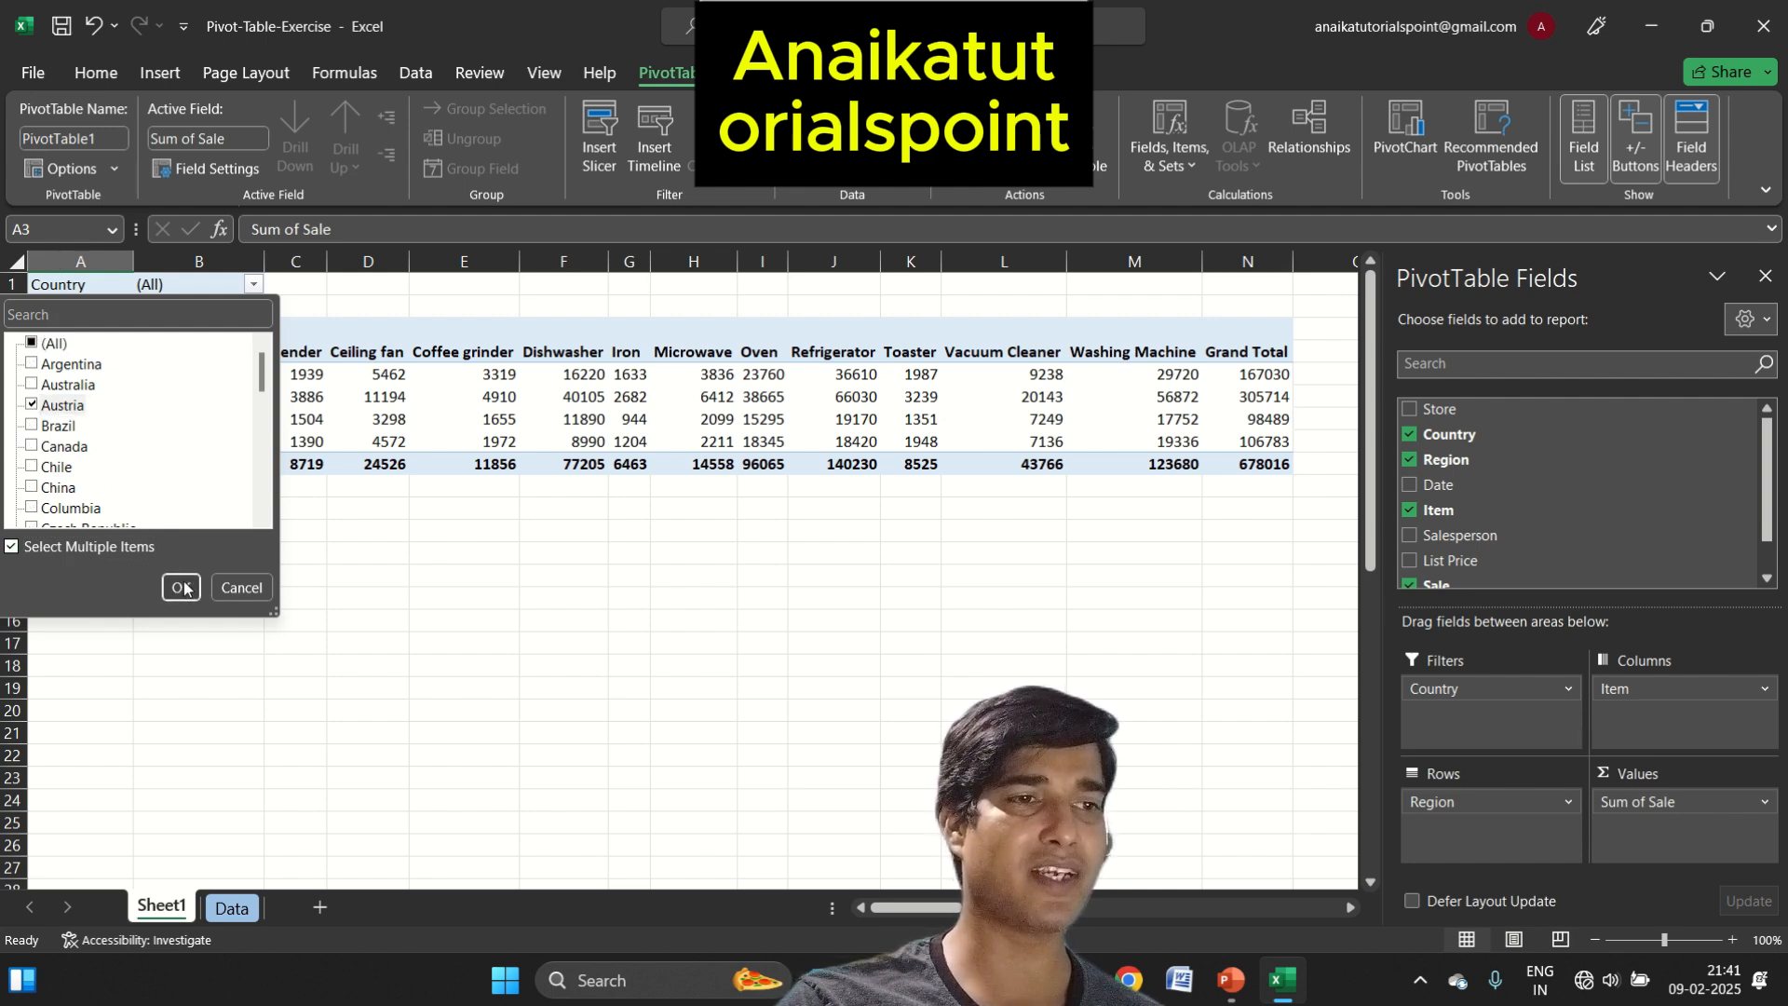
left_click(181, 587)
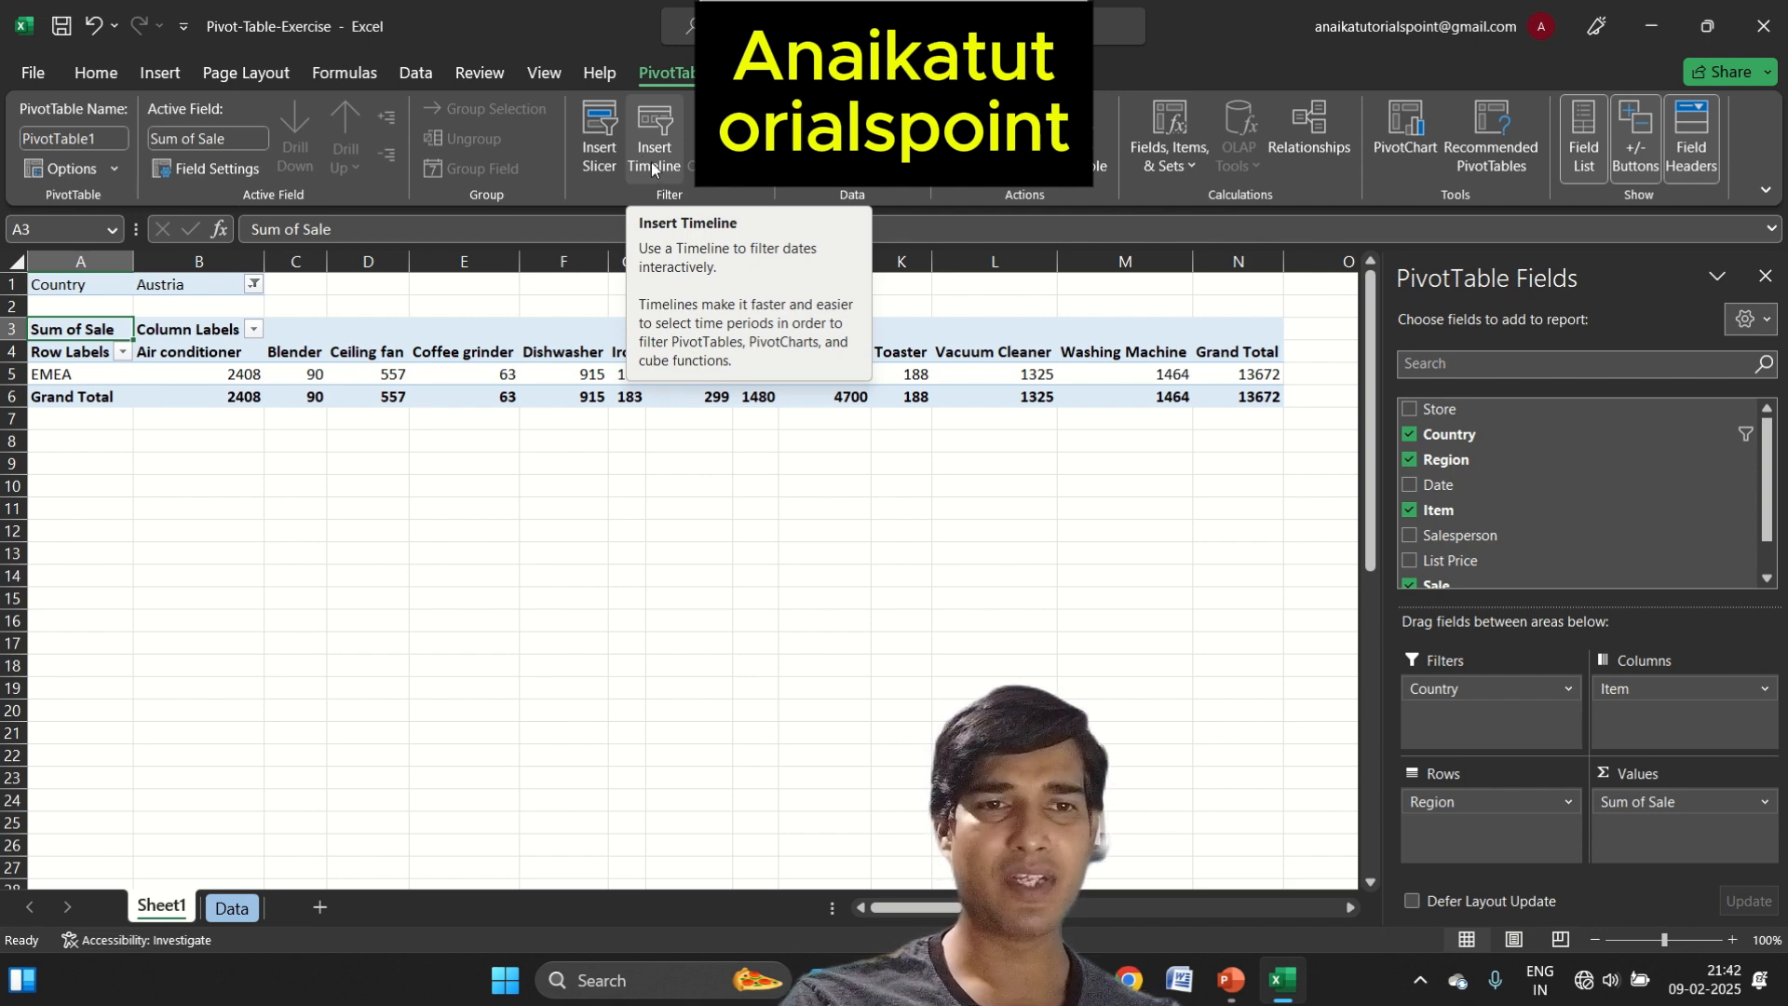
Clear Region, Sale and Item from the PivotTable and rebuild it with Country in the rows and Sale in the values
left_click_drag(1479, 803, 1341, 774)
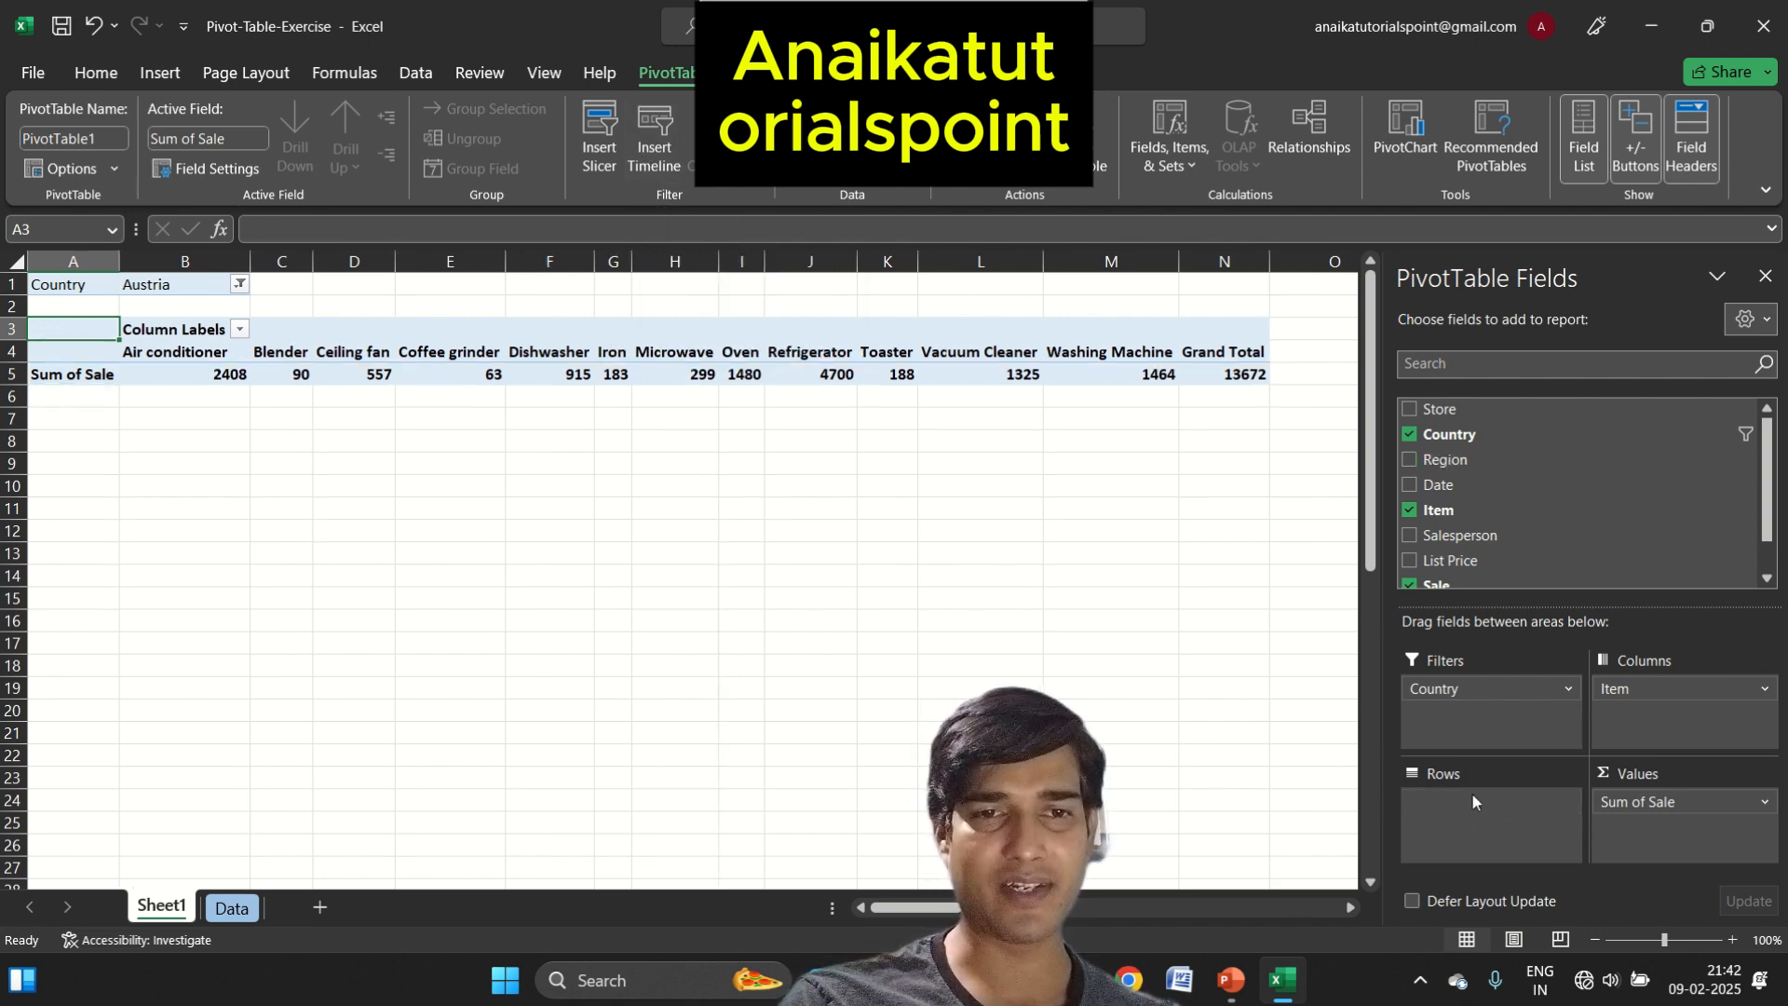
left_click_drag(1669, 793, 1184, 745)
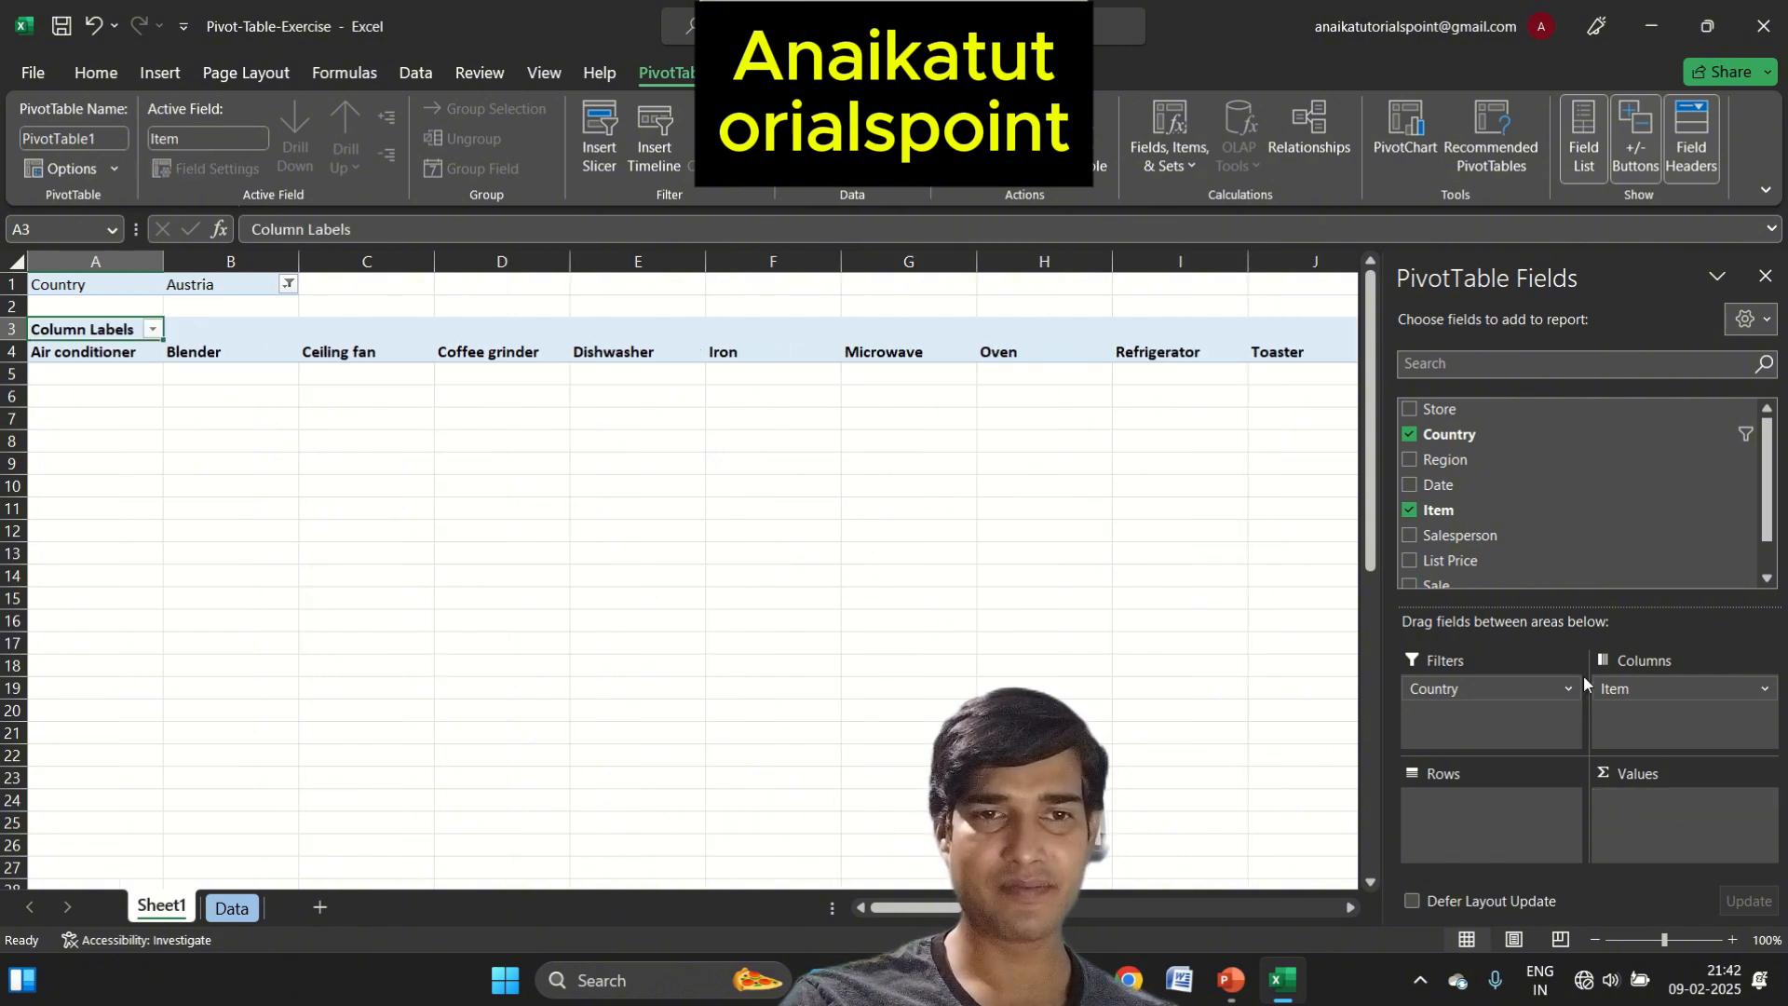
left_click_drag(1624, 694, 1293, 511)
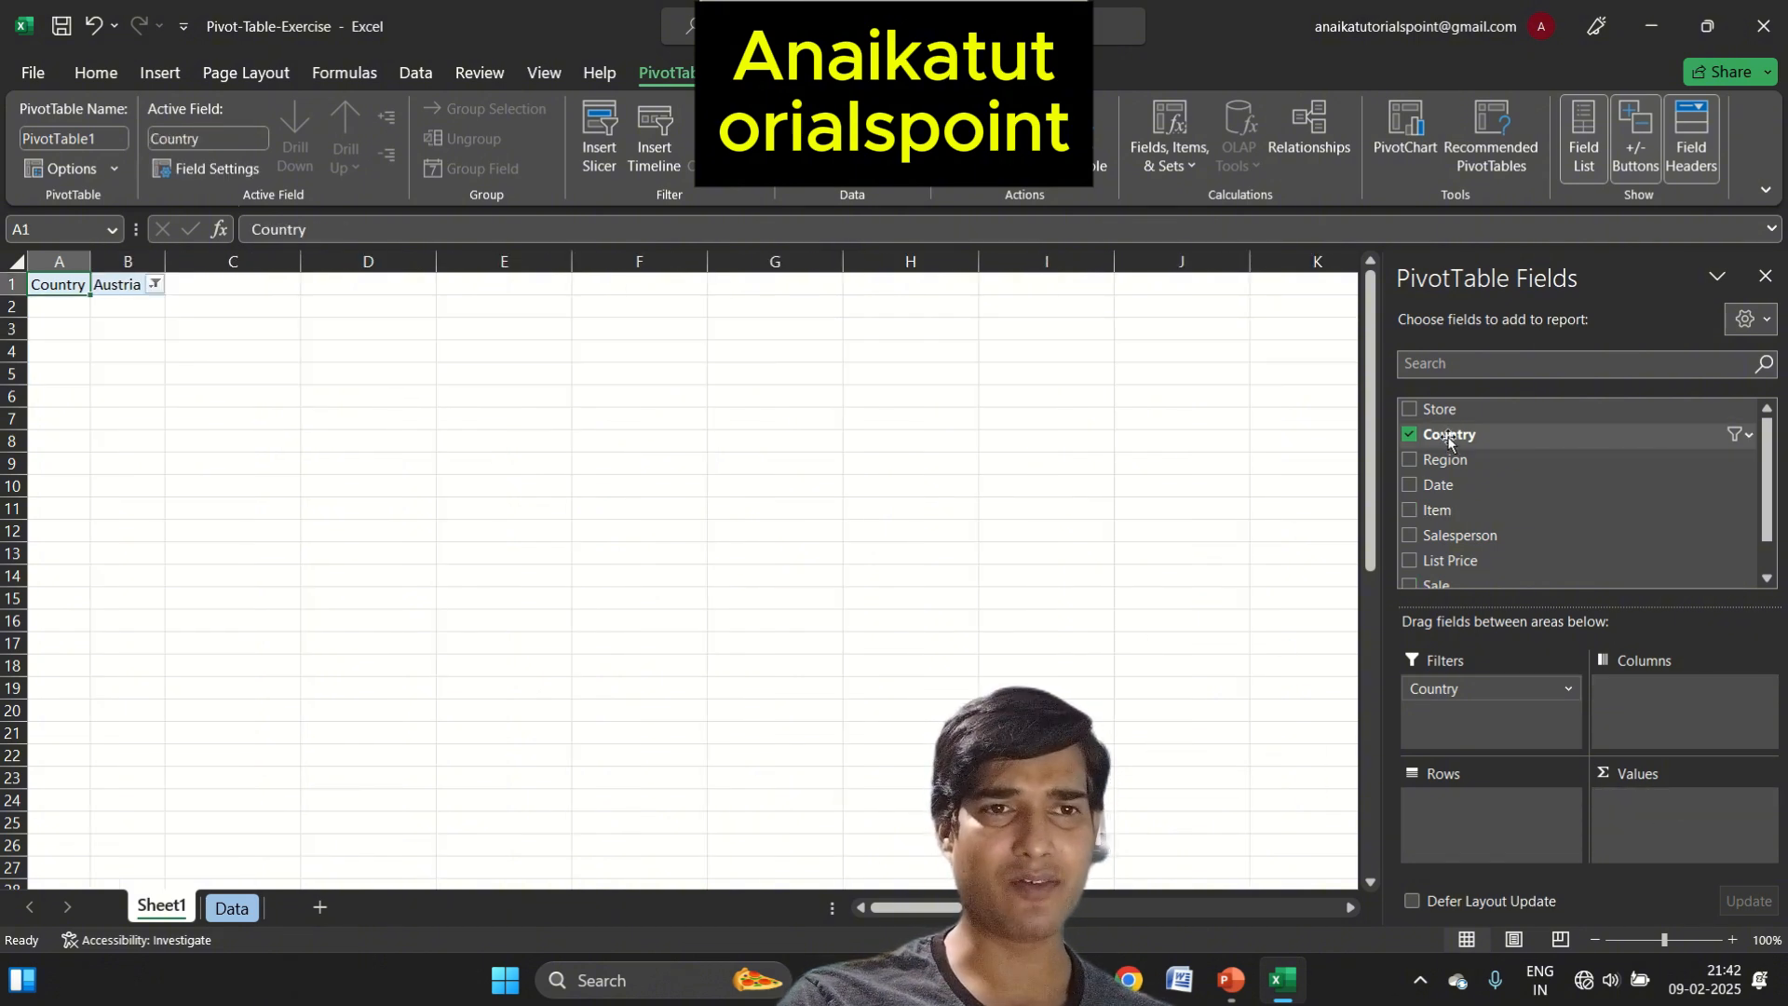
left_click_drag(1443, 427, 1527, 820)
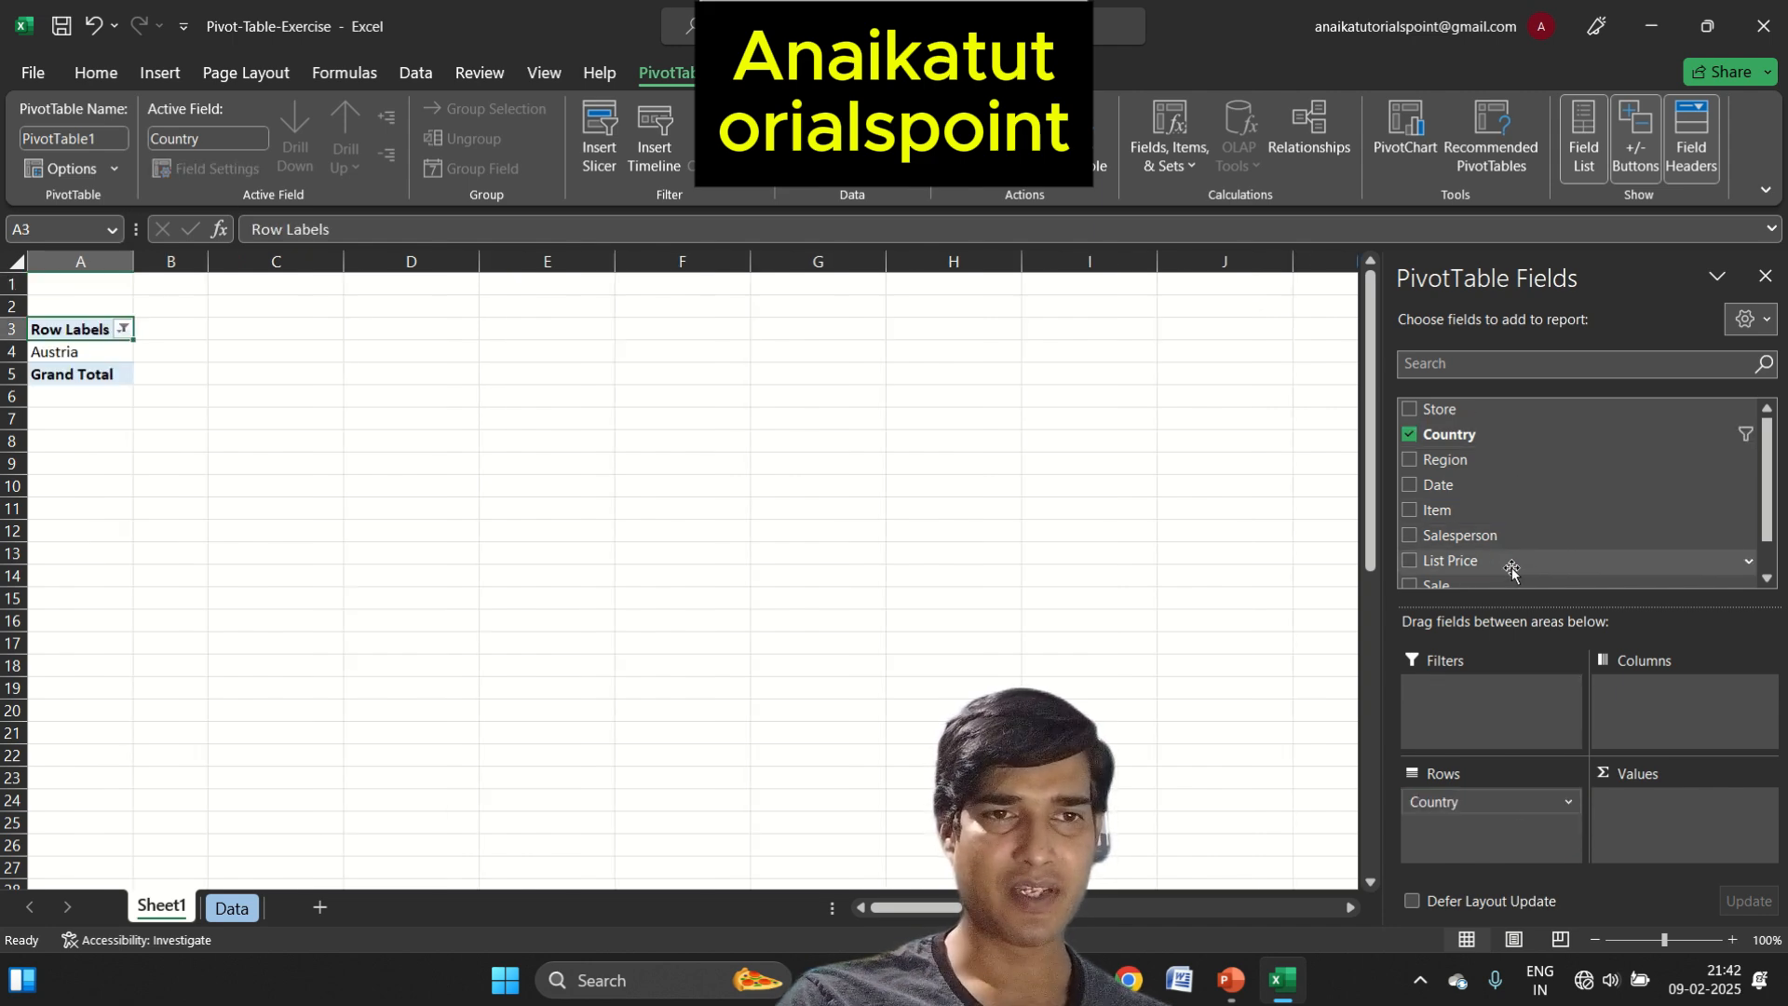
left_click_drag(1513, 584, 1646, 841)
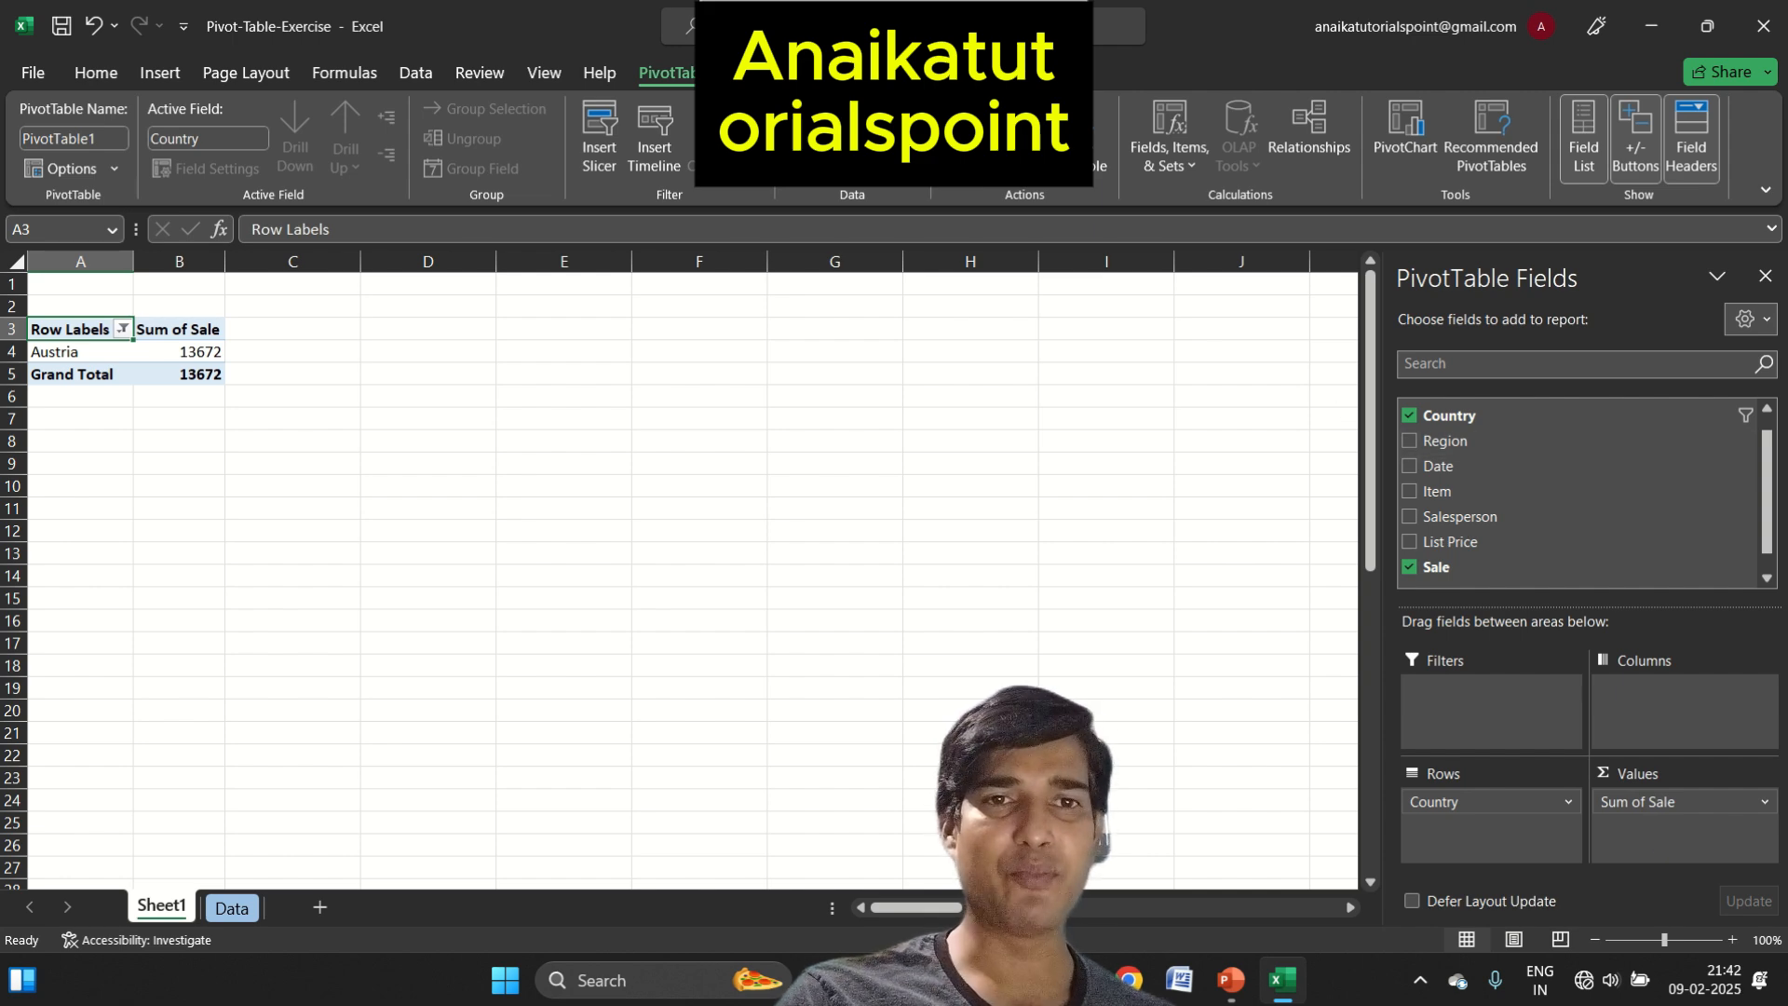
Insert a timeline for the Date field of the PivotTable
left_click(1070, 9)
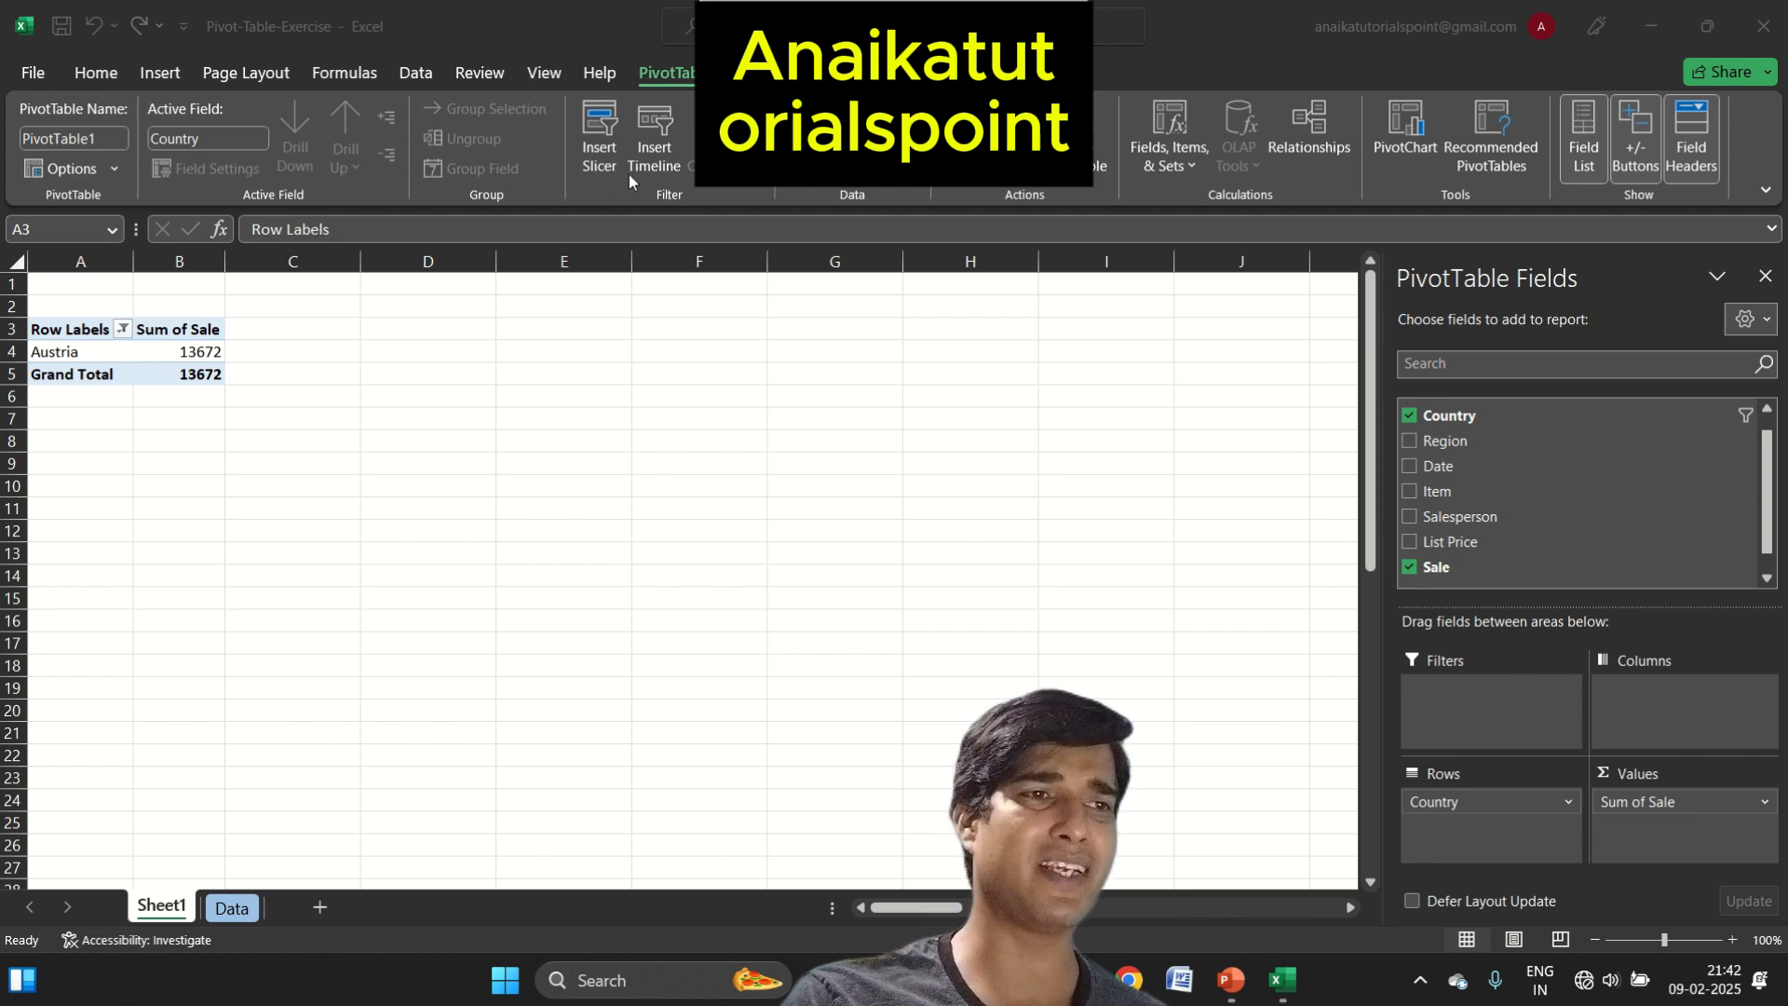
left_click(599, 154)
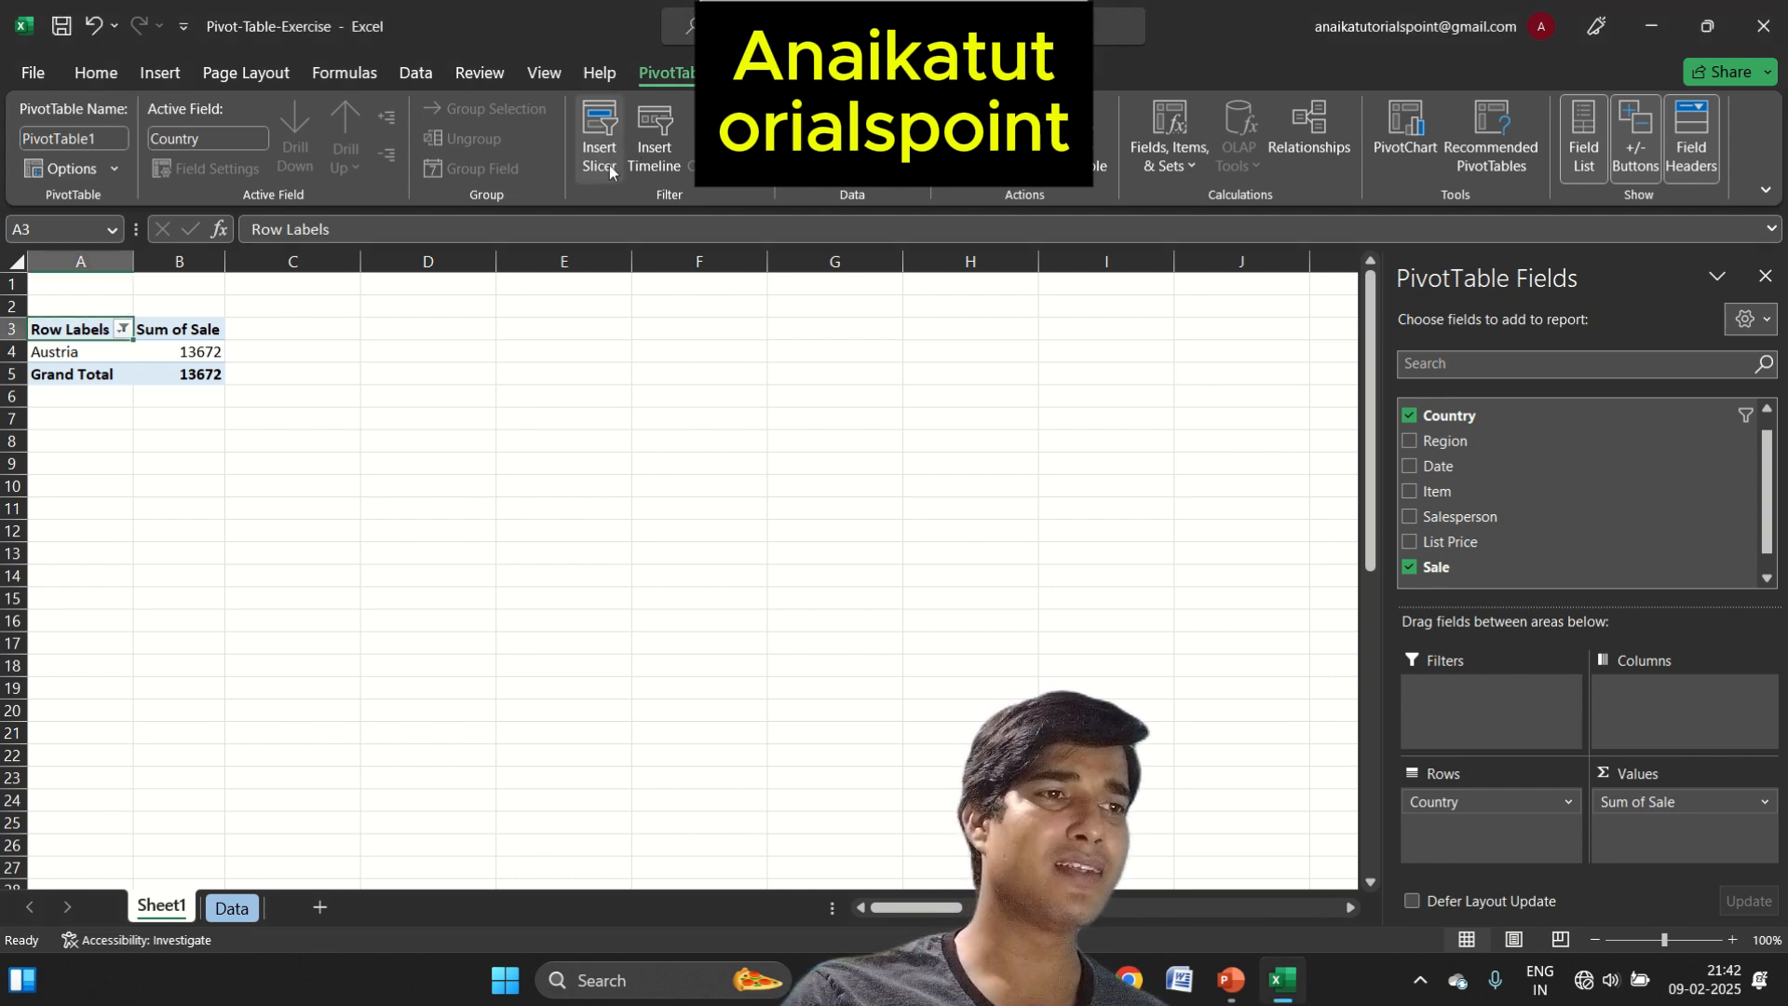
left_click(656, 151)
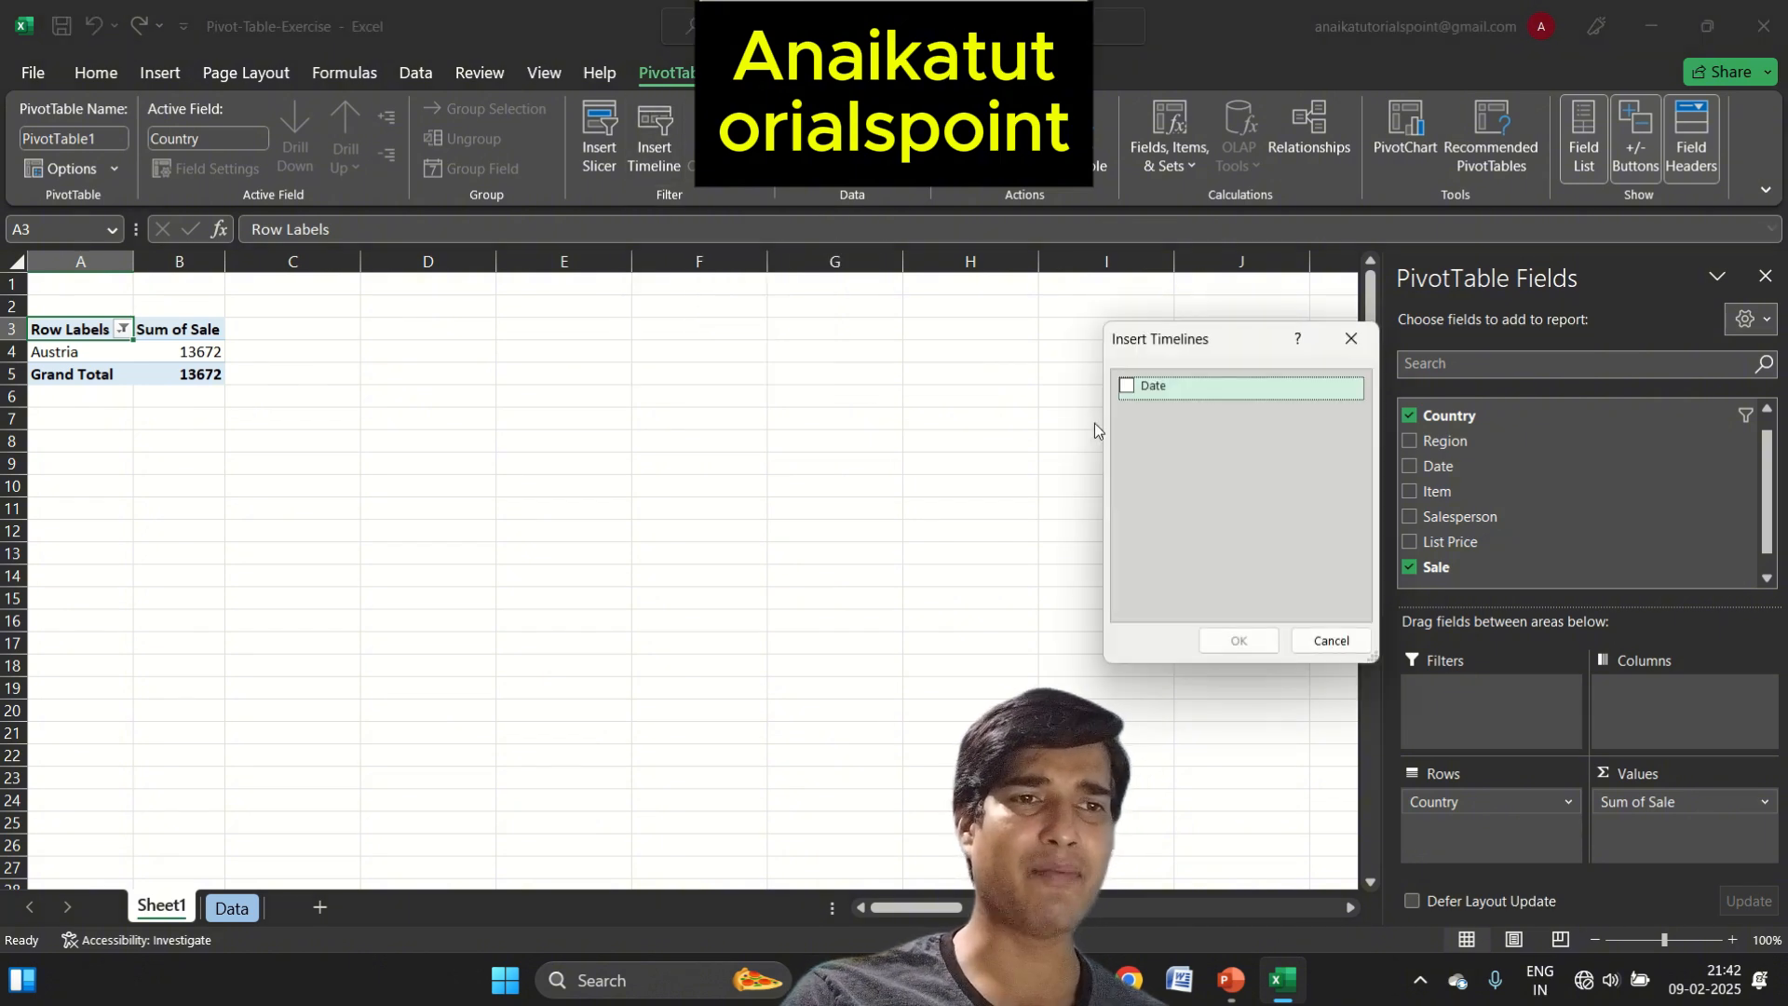
left_click(1126, 387)
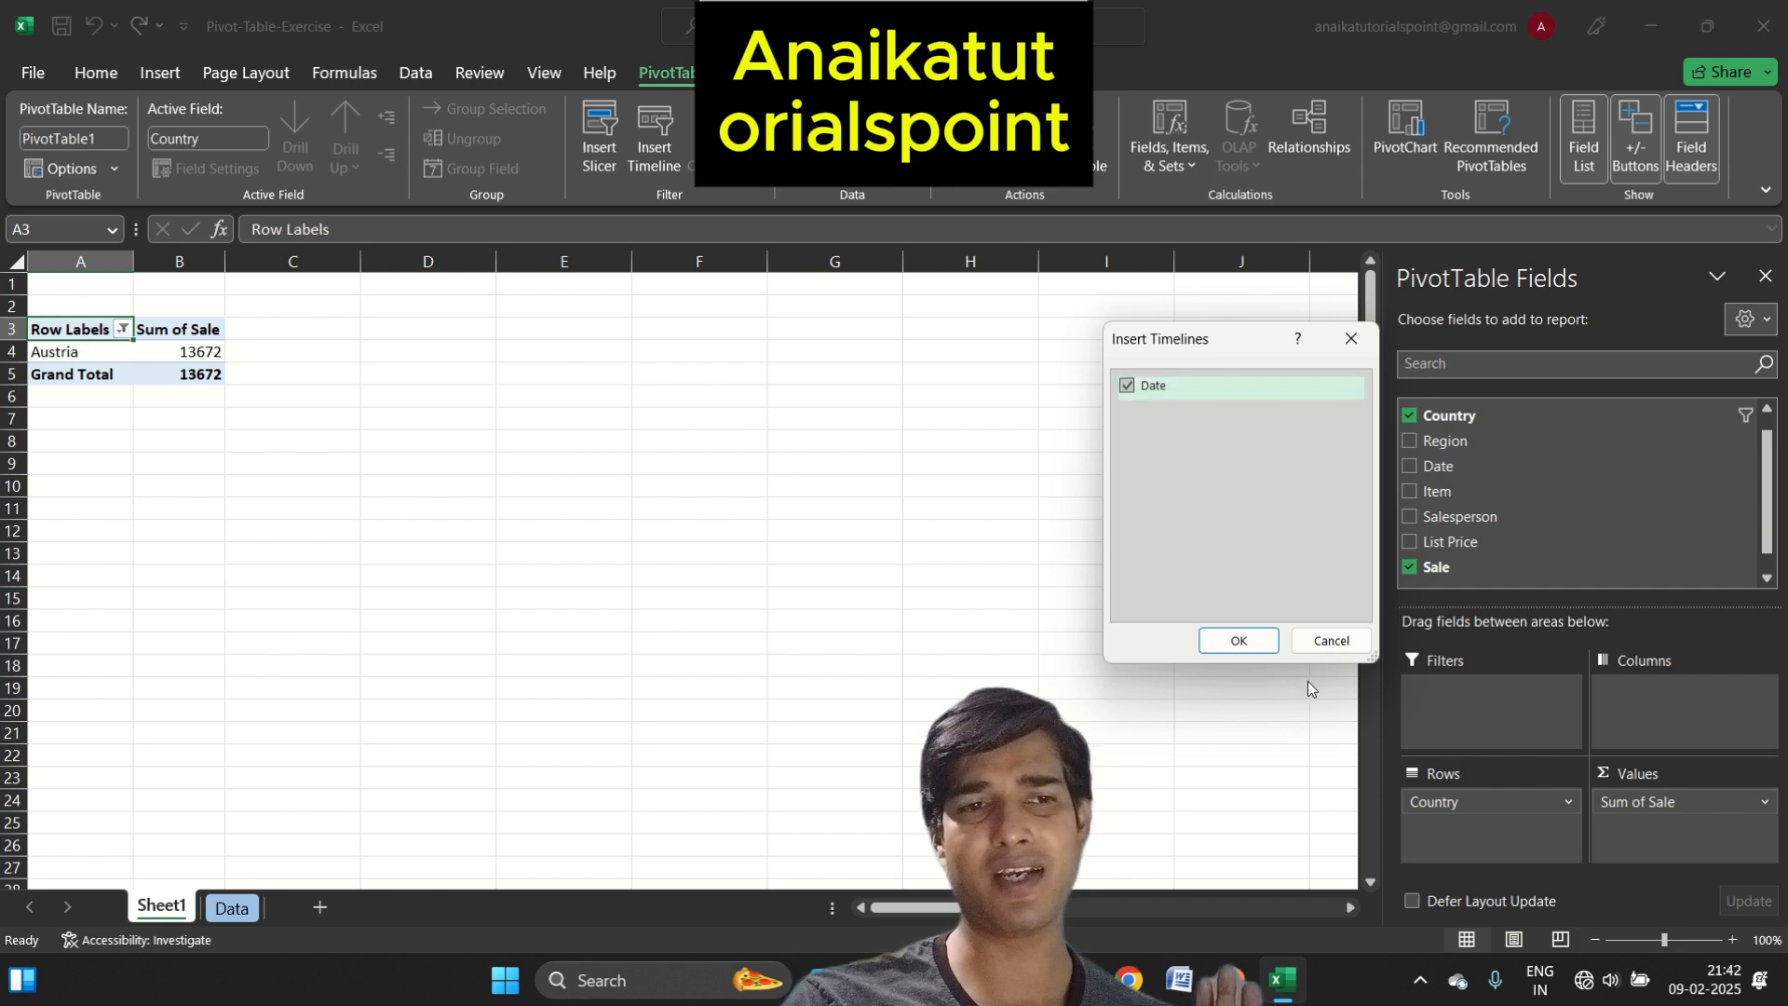
left_click(1231, 642)
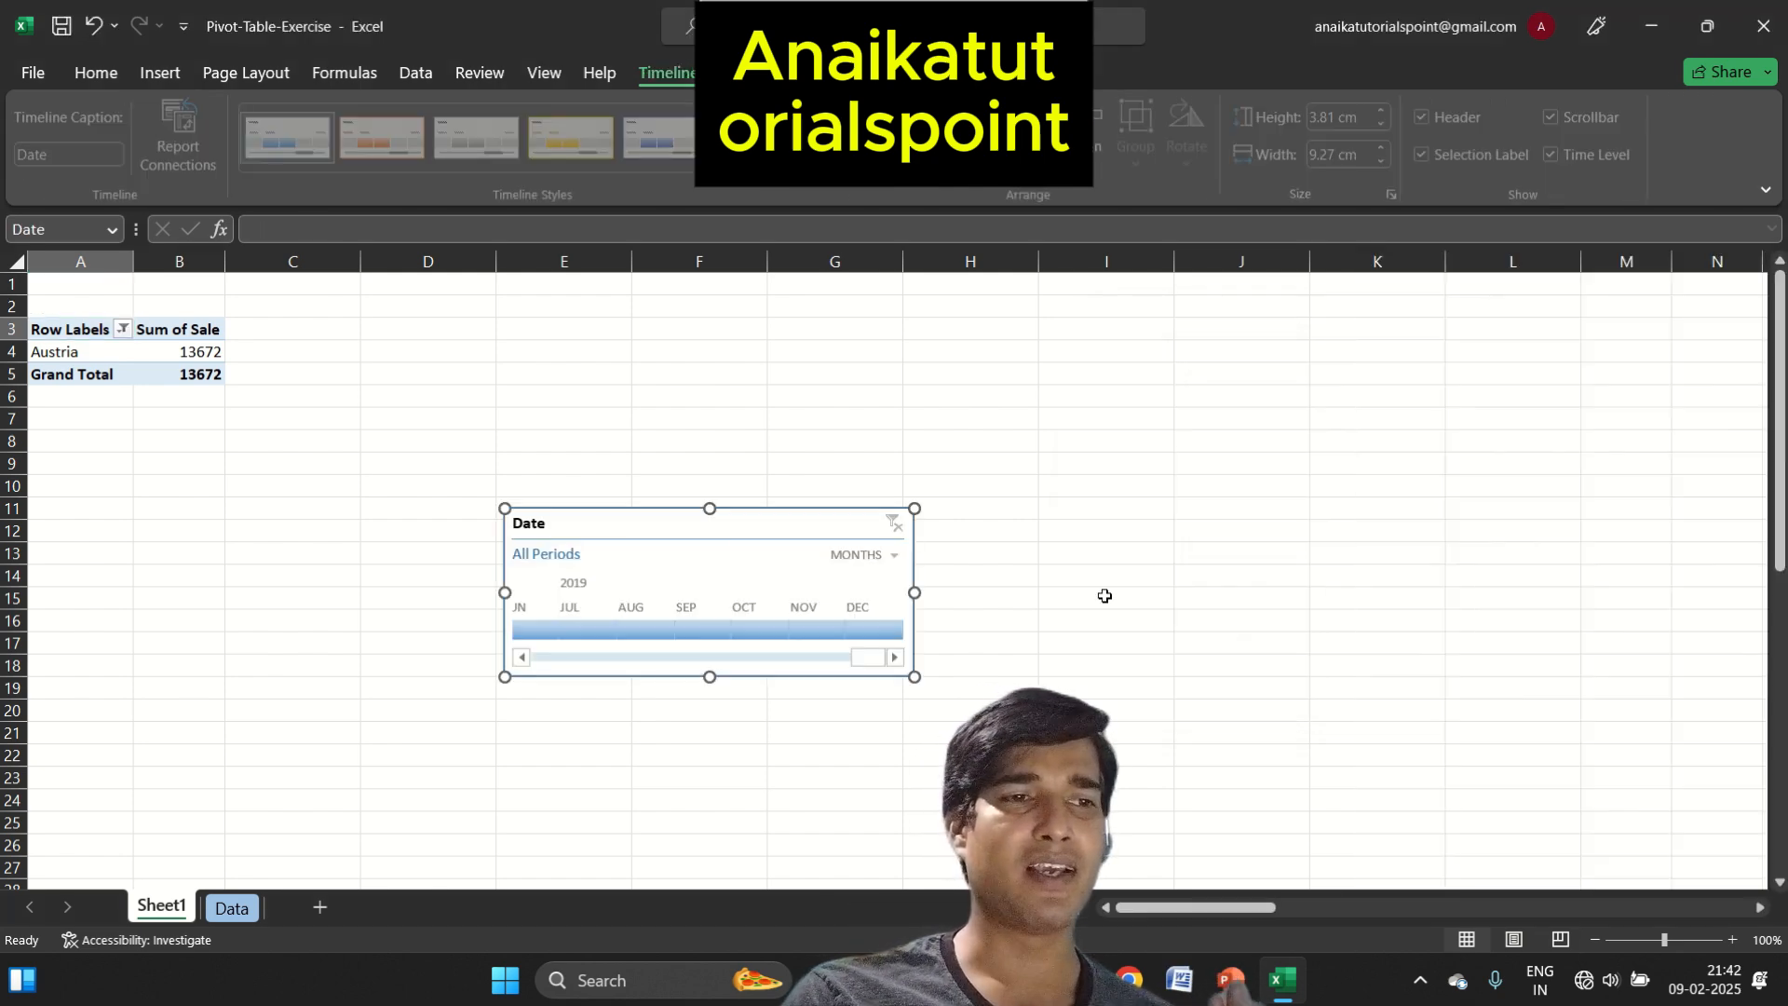
Move the Date timeline up beside the PivotTable and set its time level to years
left_click_drag(754, 520, 886, 352)
left_click(976, 387)
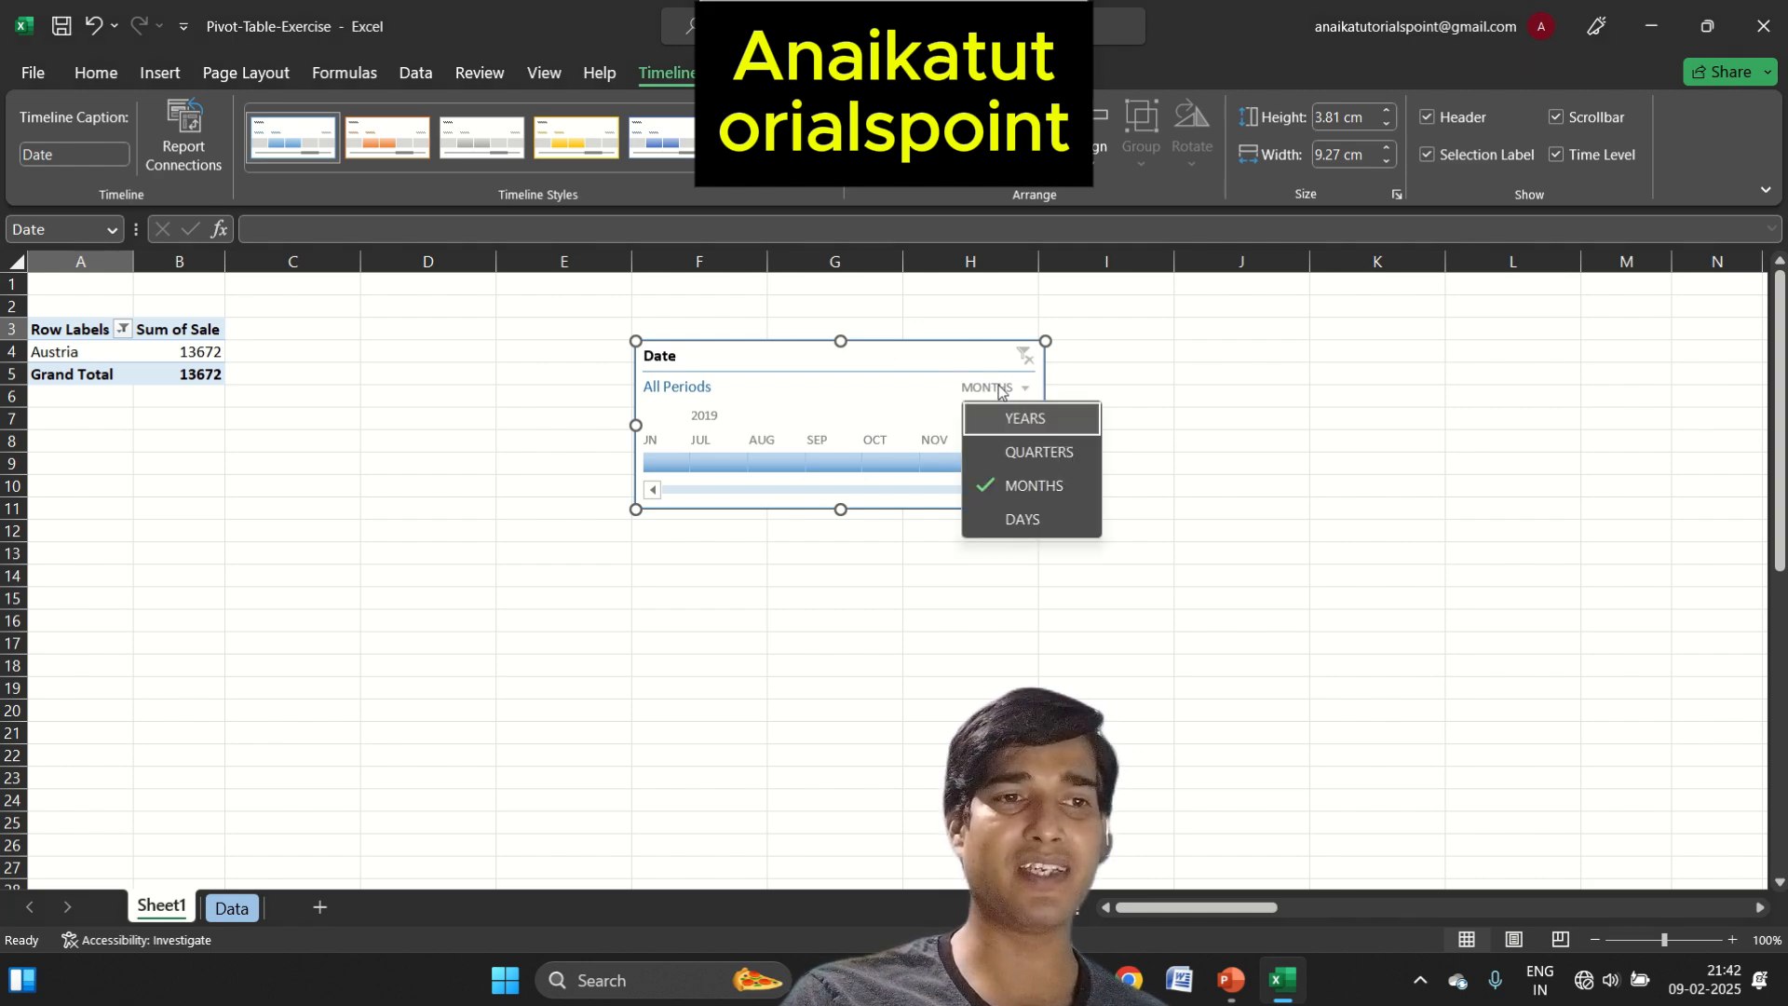
left_click(1014, 421)
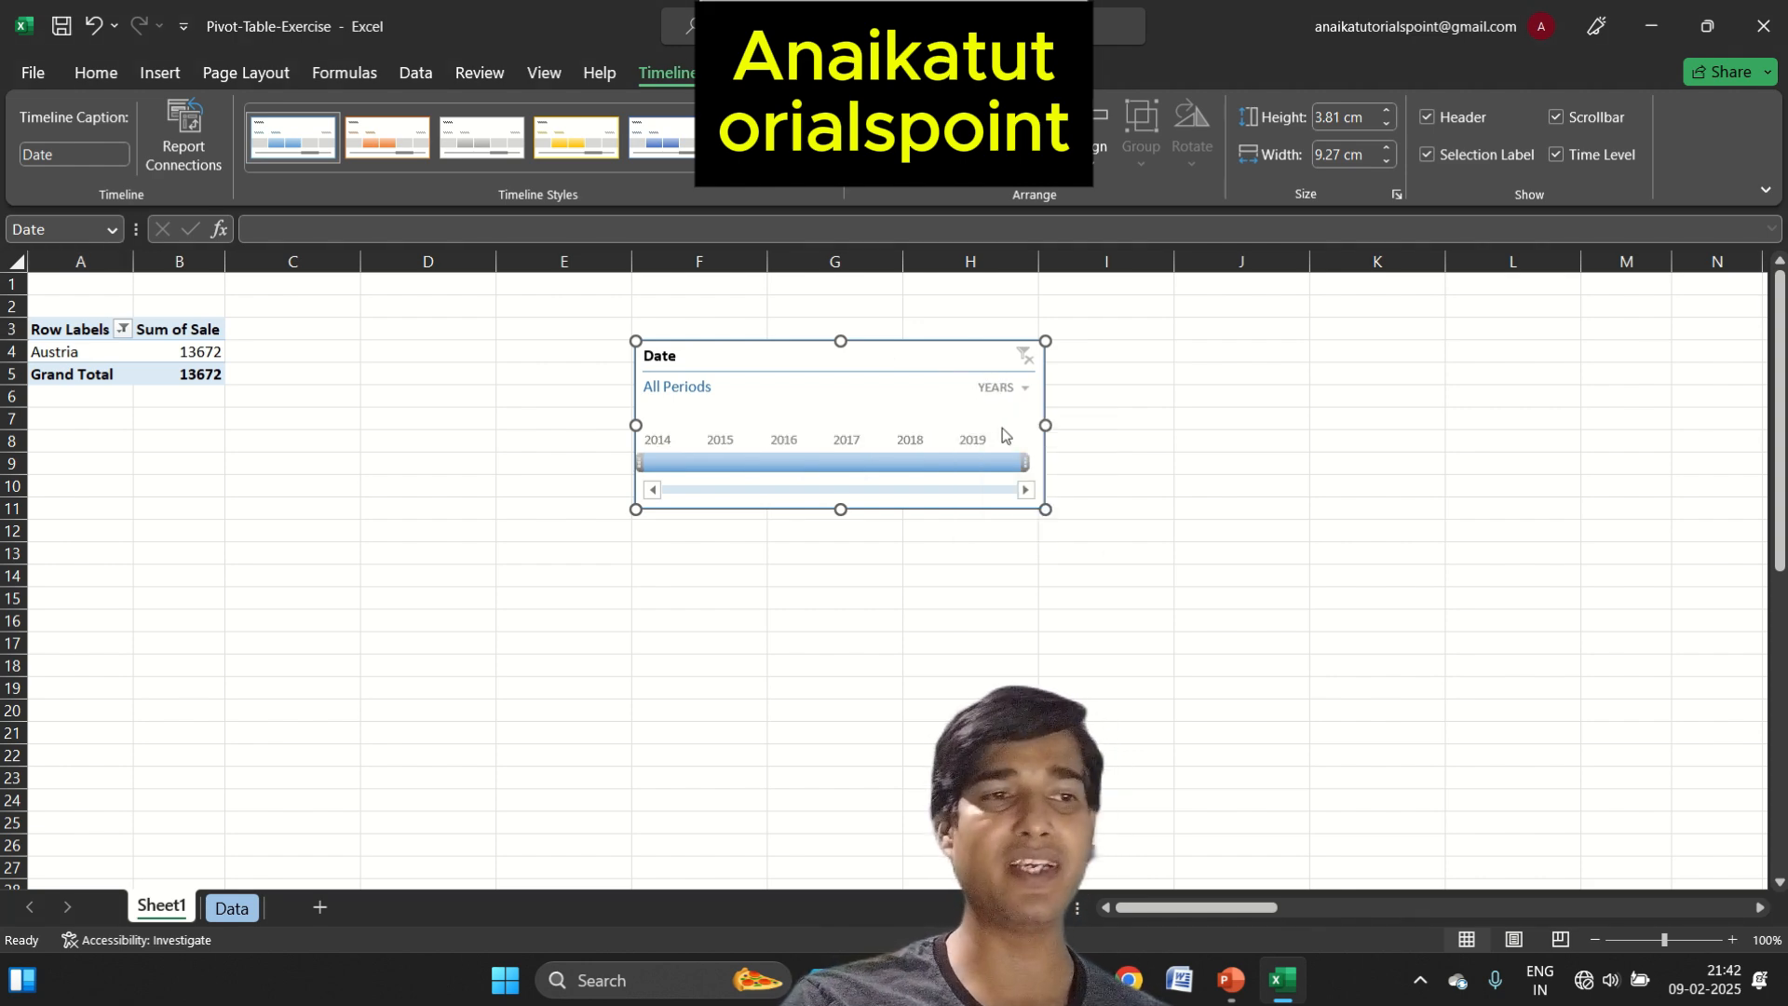
Filter the PivotTable with the Date timeline to 2014, 2015 and 2016 one after another
left_click(663, 469)
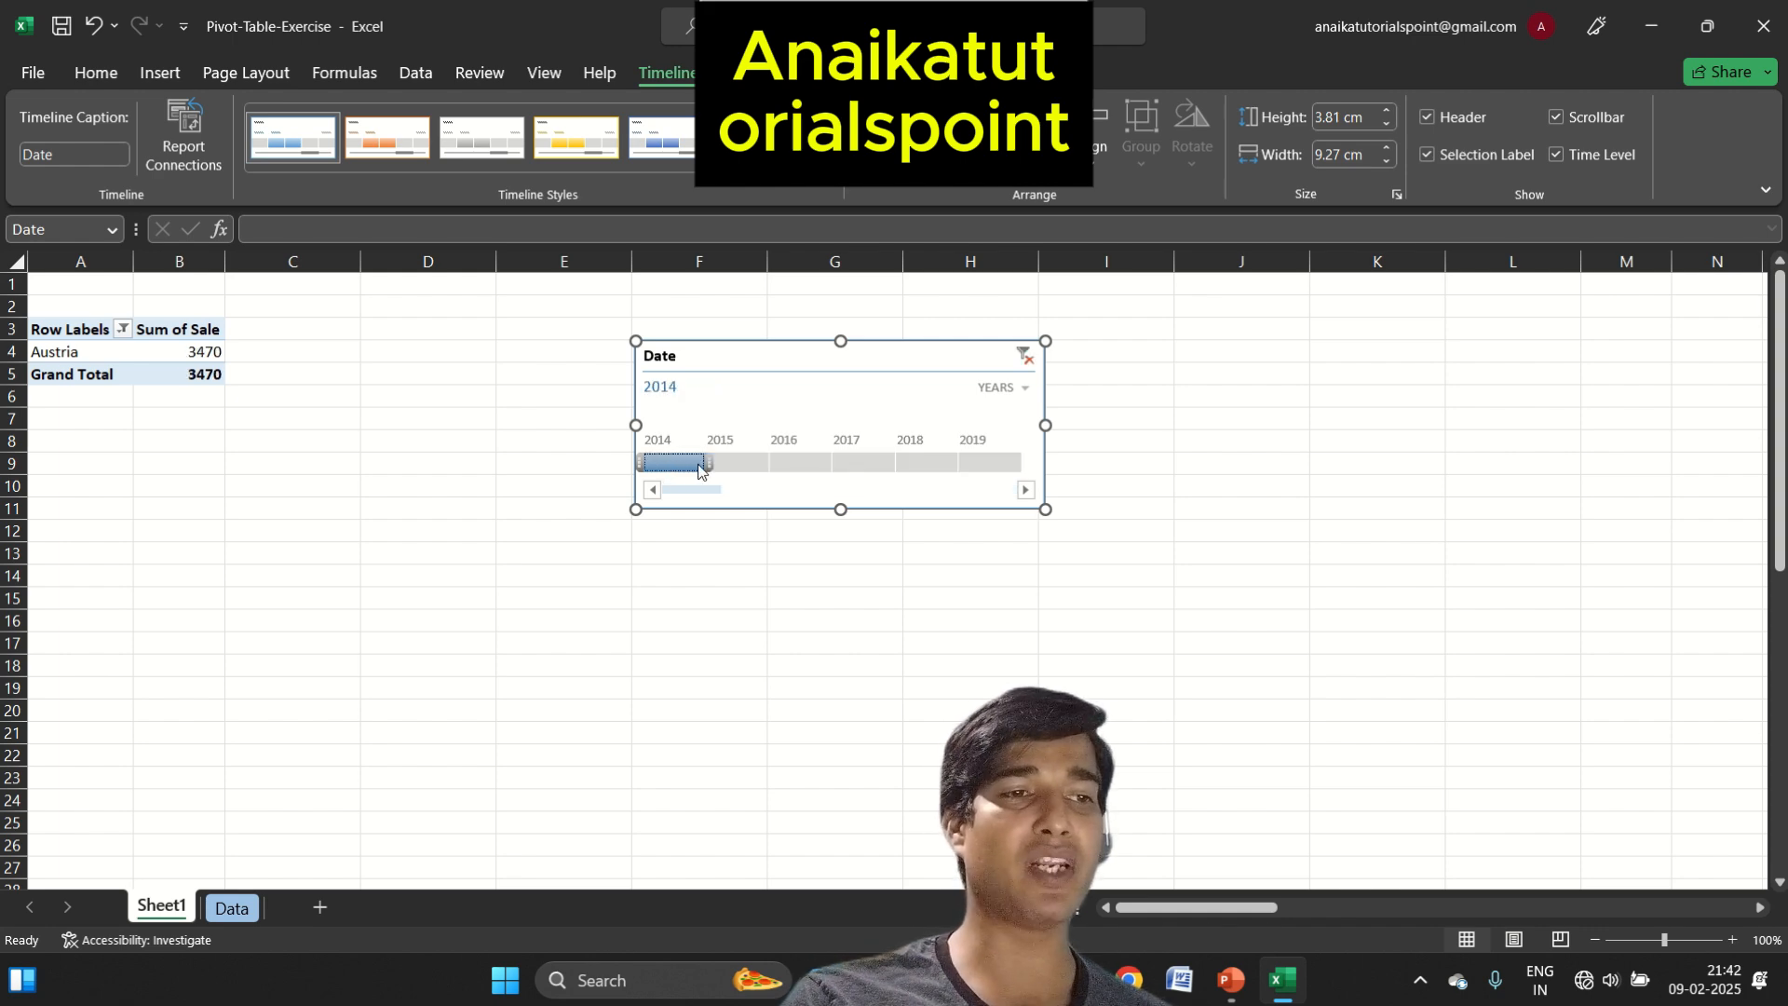
left_click(727, 464)
left_click(802, 461)
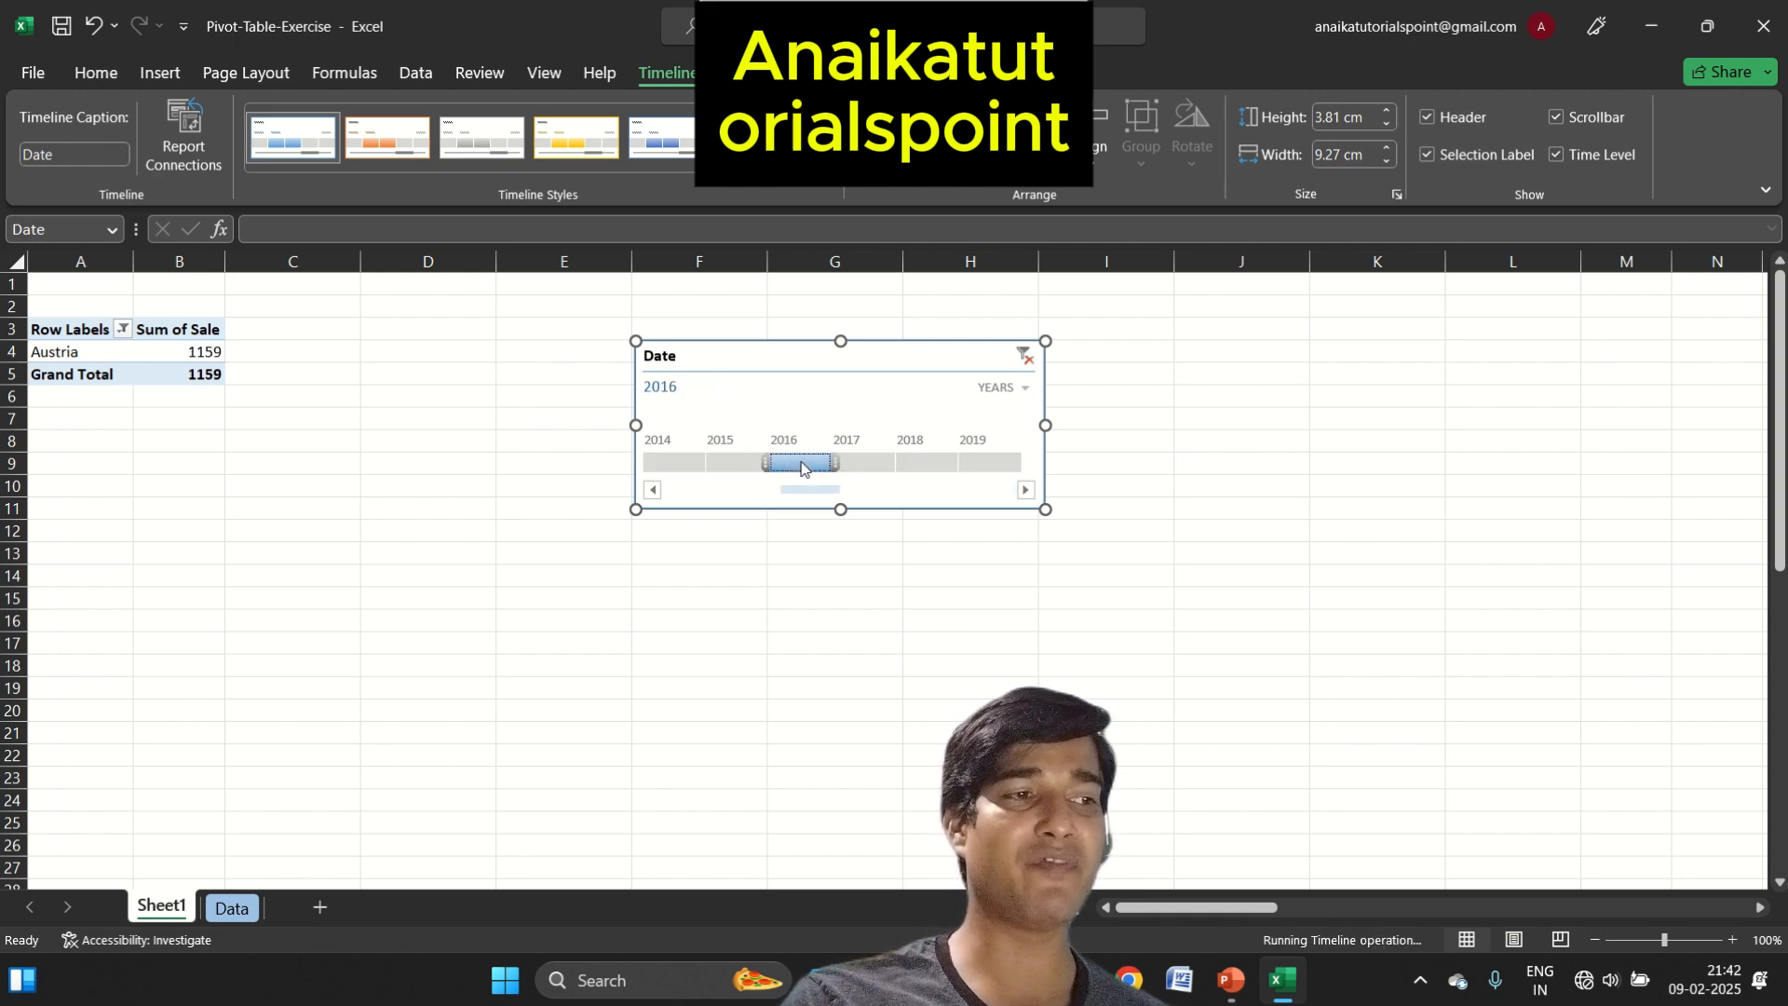
Filter the PivotTable with the Date timeline to 2017, 2018, 2019, 2016 and 2014 one after another
left_click(866, 462)
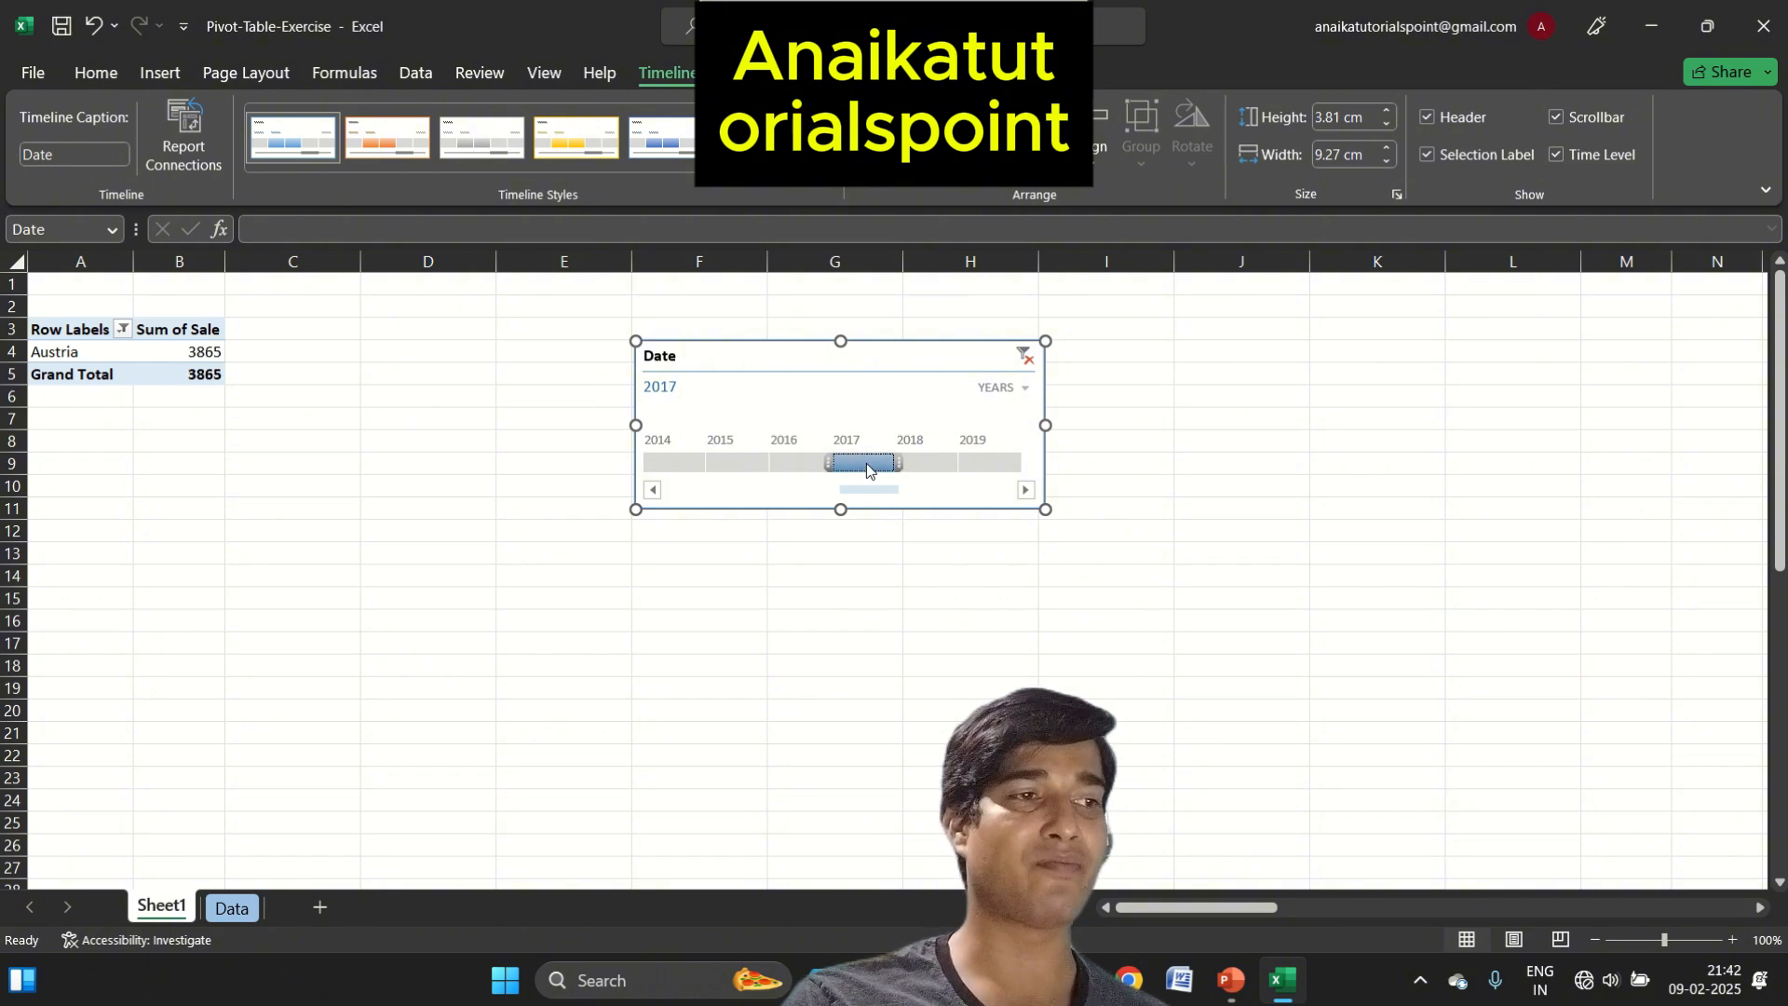
left_click(914, 464)
left_click(998, 464)
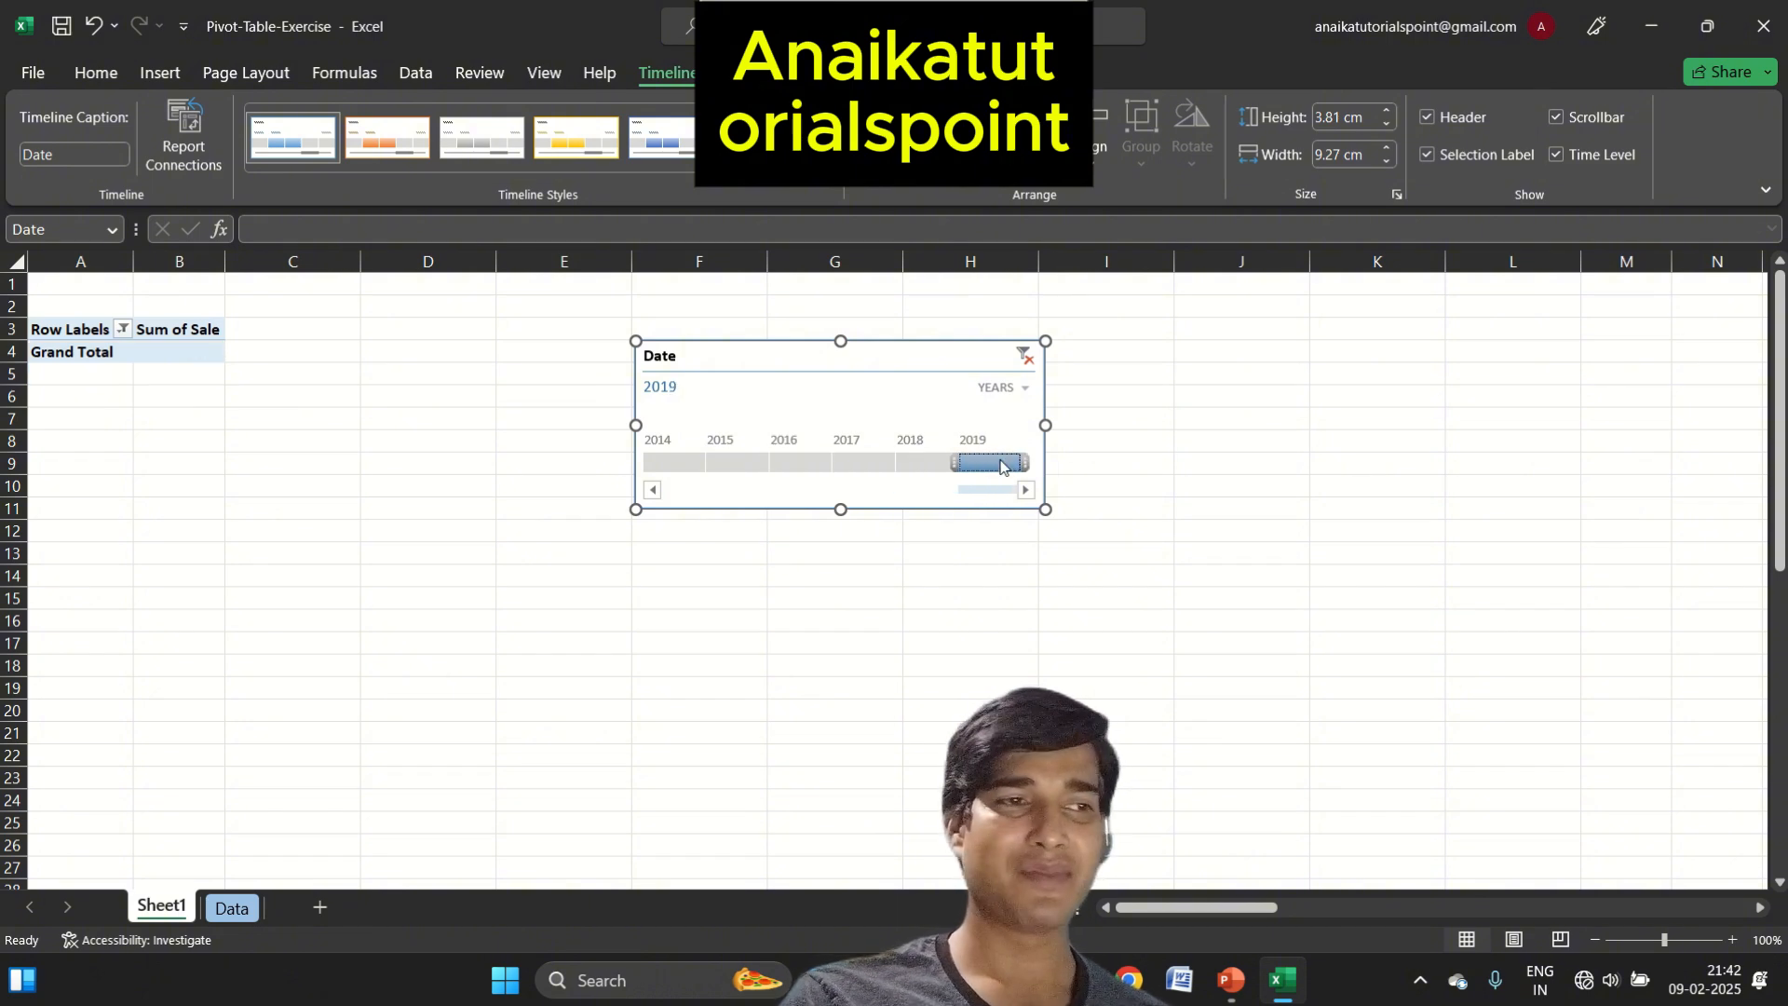
left_click(782, 467)
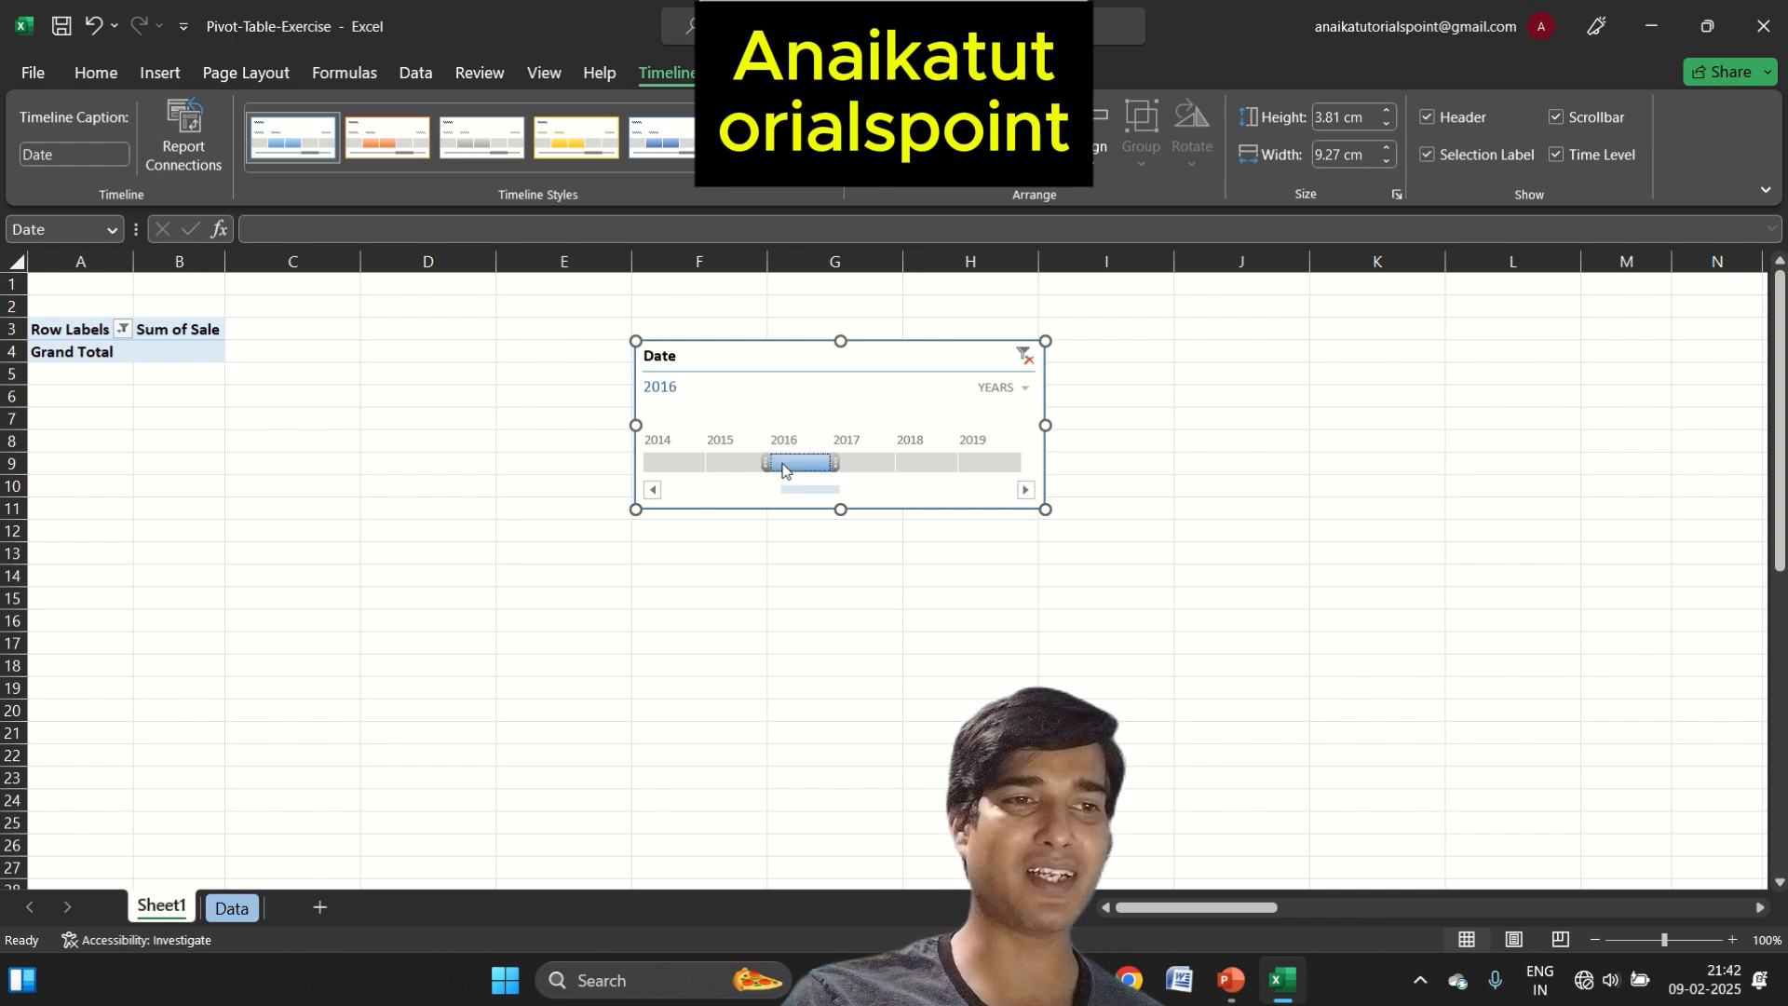
left_click(675, 464)
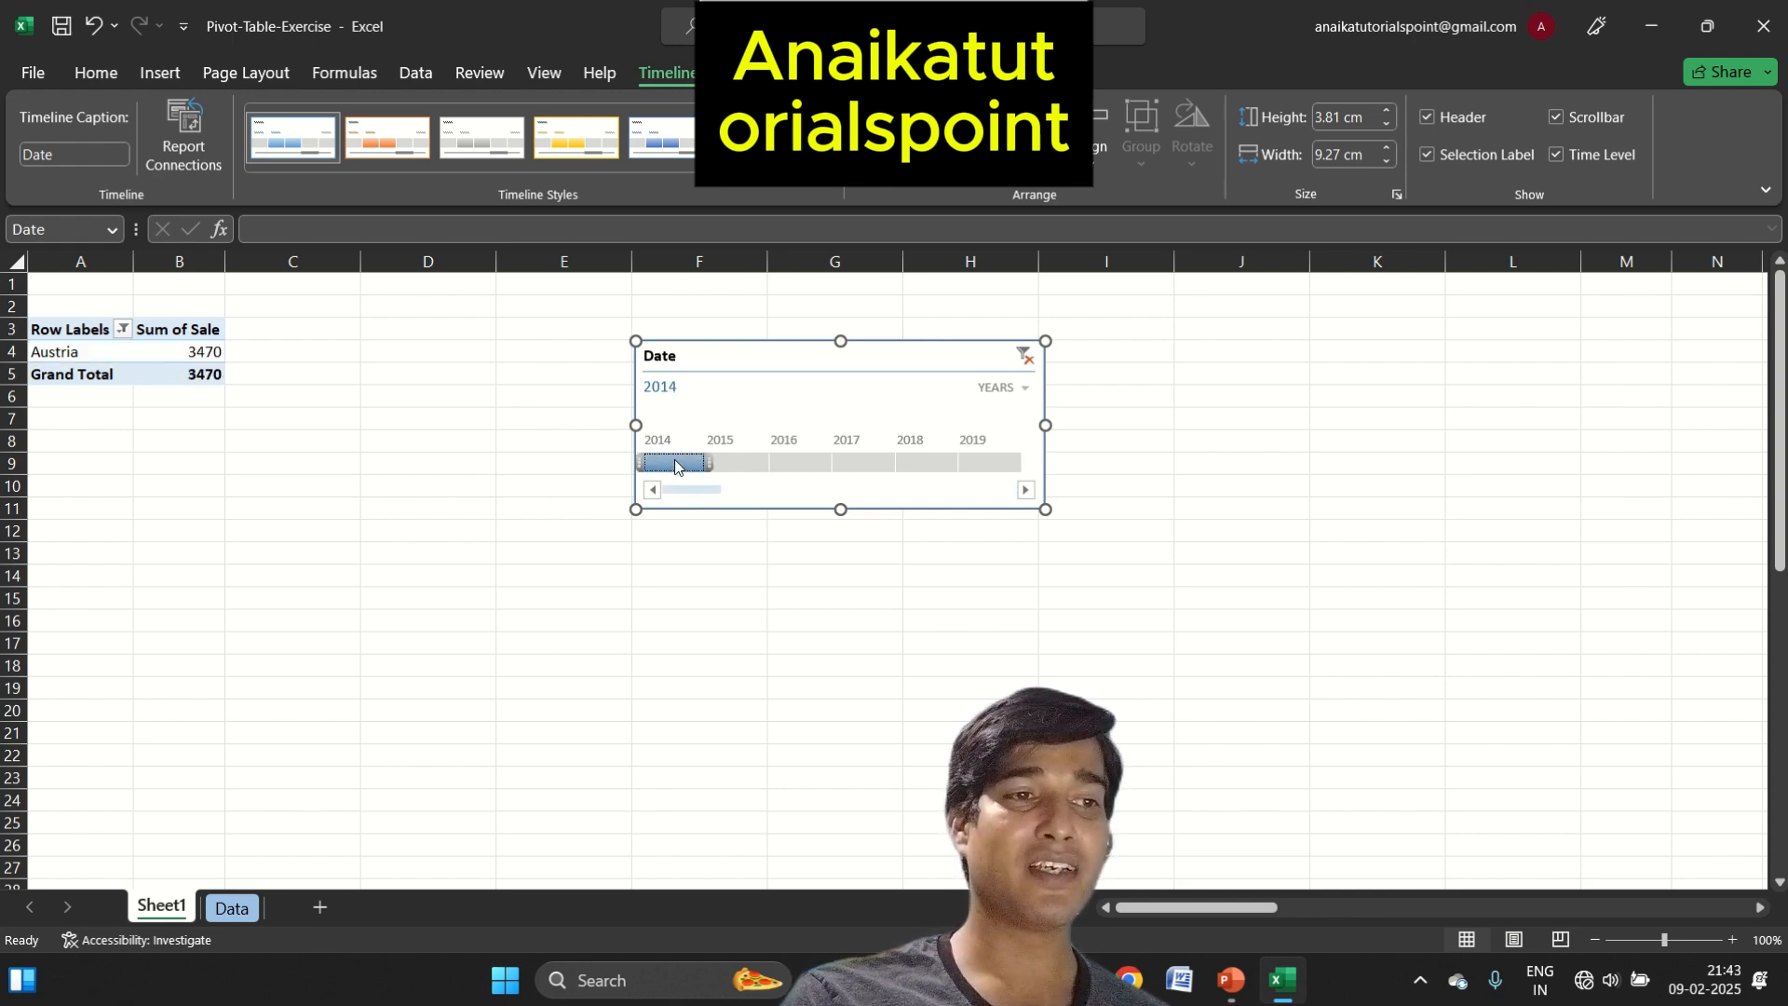
Set the Date timeline to quarters and filter to Q2 2015, Q1 2015, Q1 2014, Q2 2014 and Q3 2014 in turn
left_click(1003, 389)
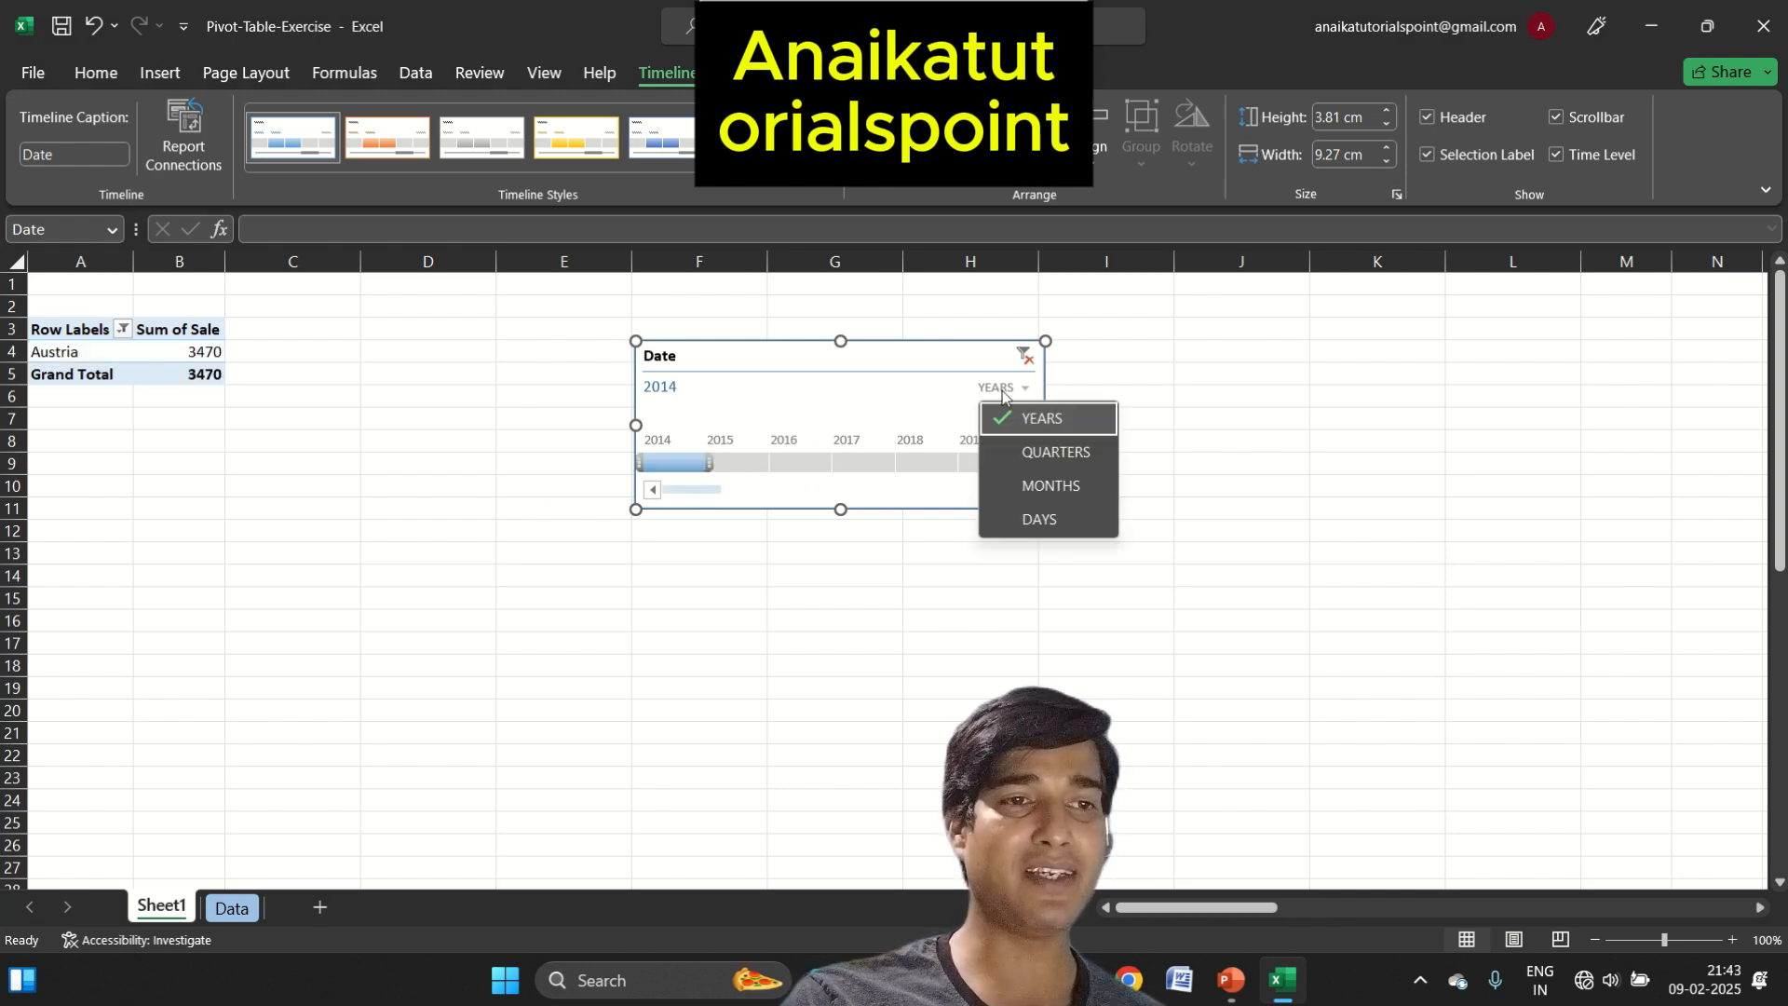
left_click(1034, 454)
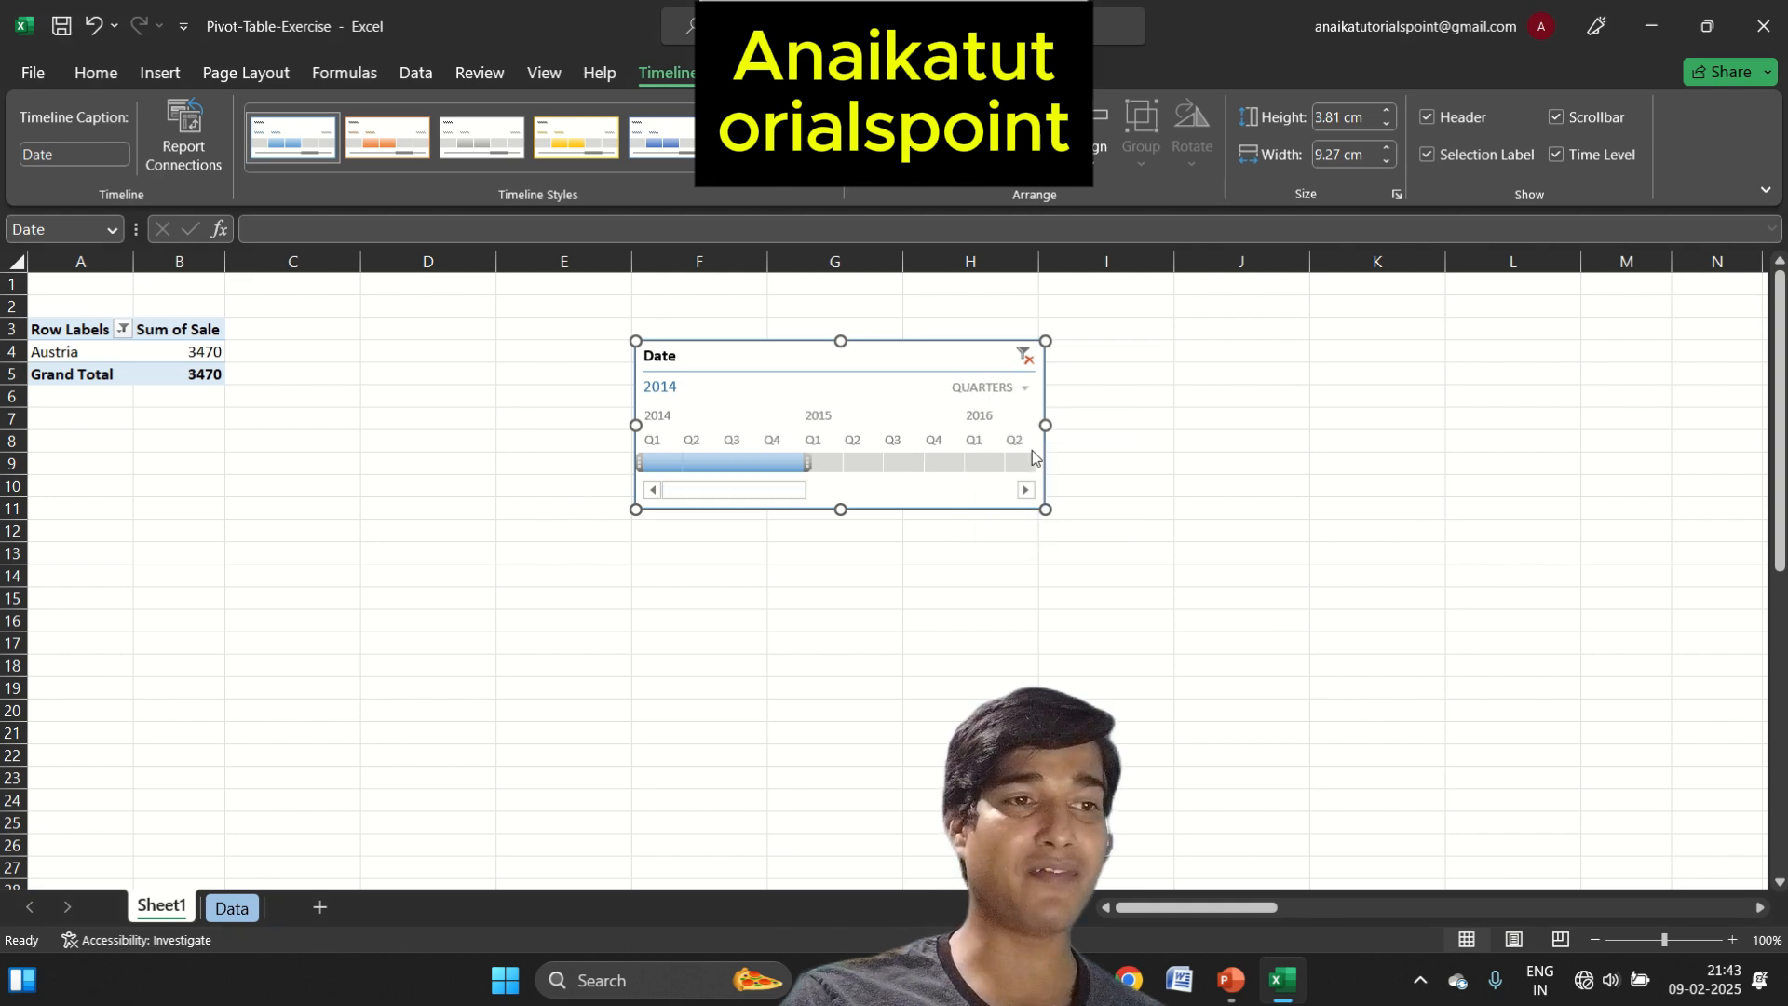
left_click(845, 469)
left_click(824, 463)
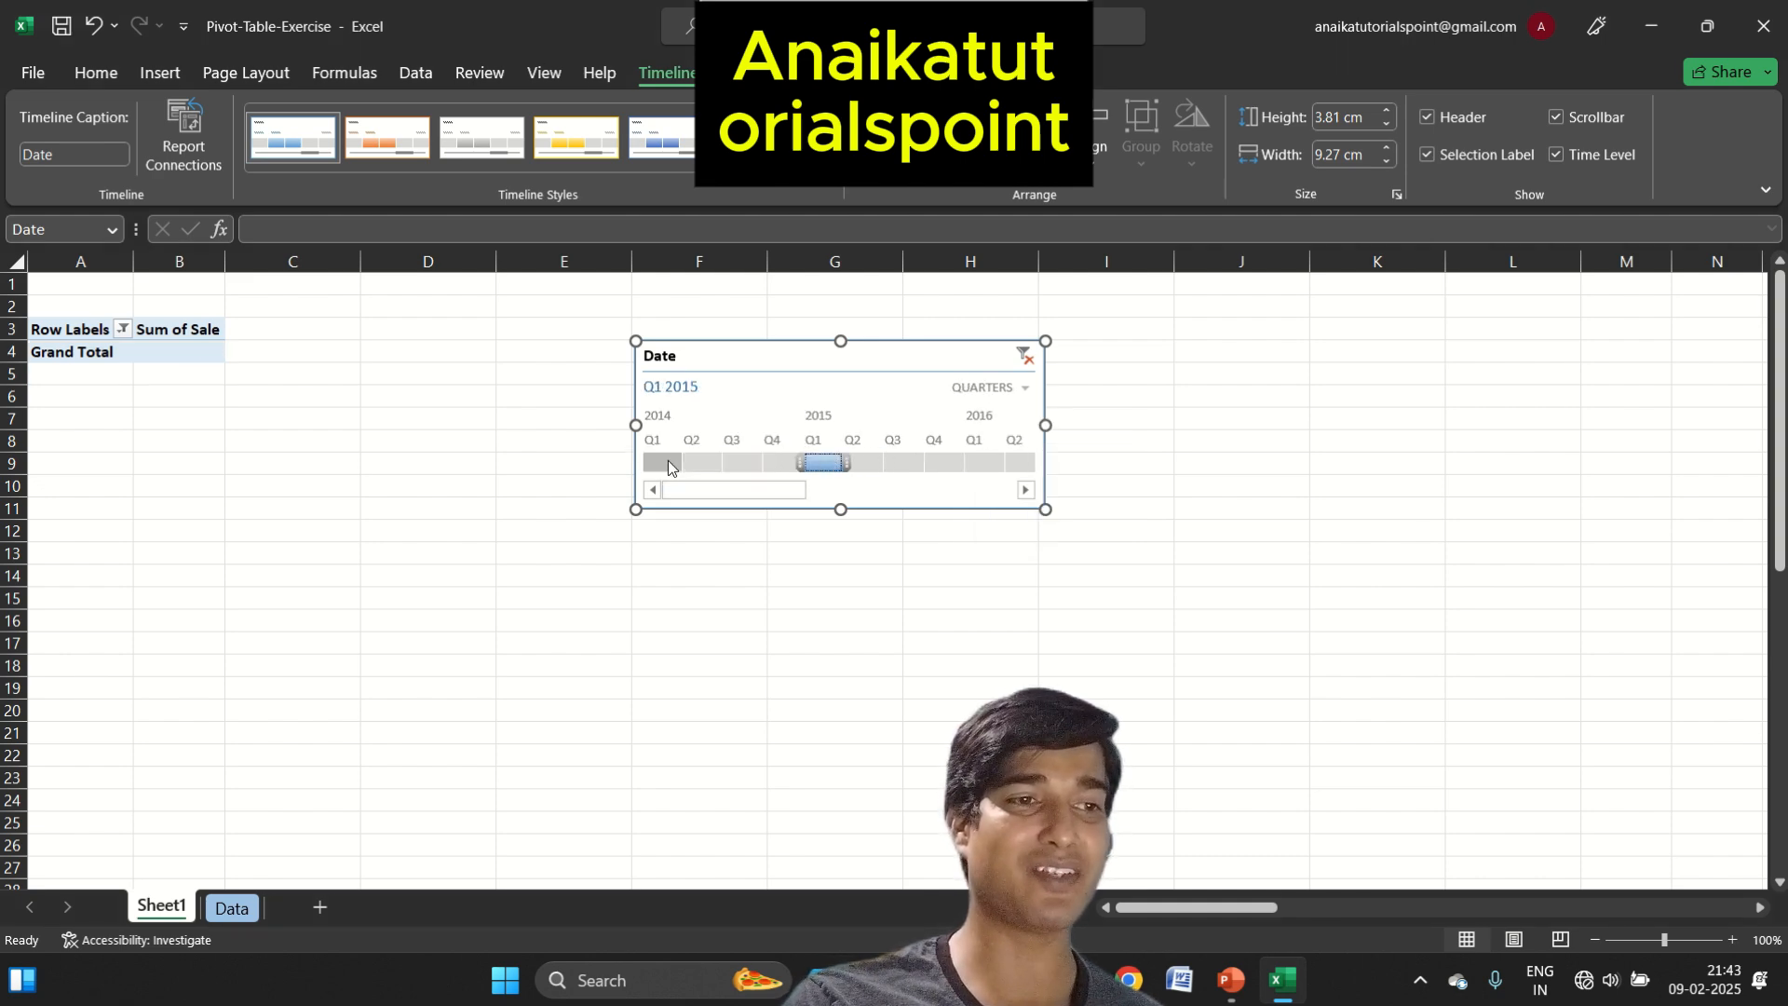
left_click(666, 460)
left_click(705, 463)
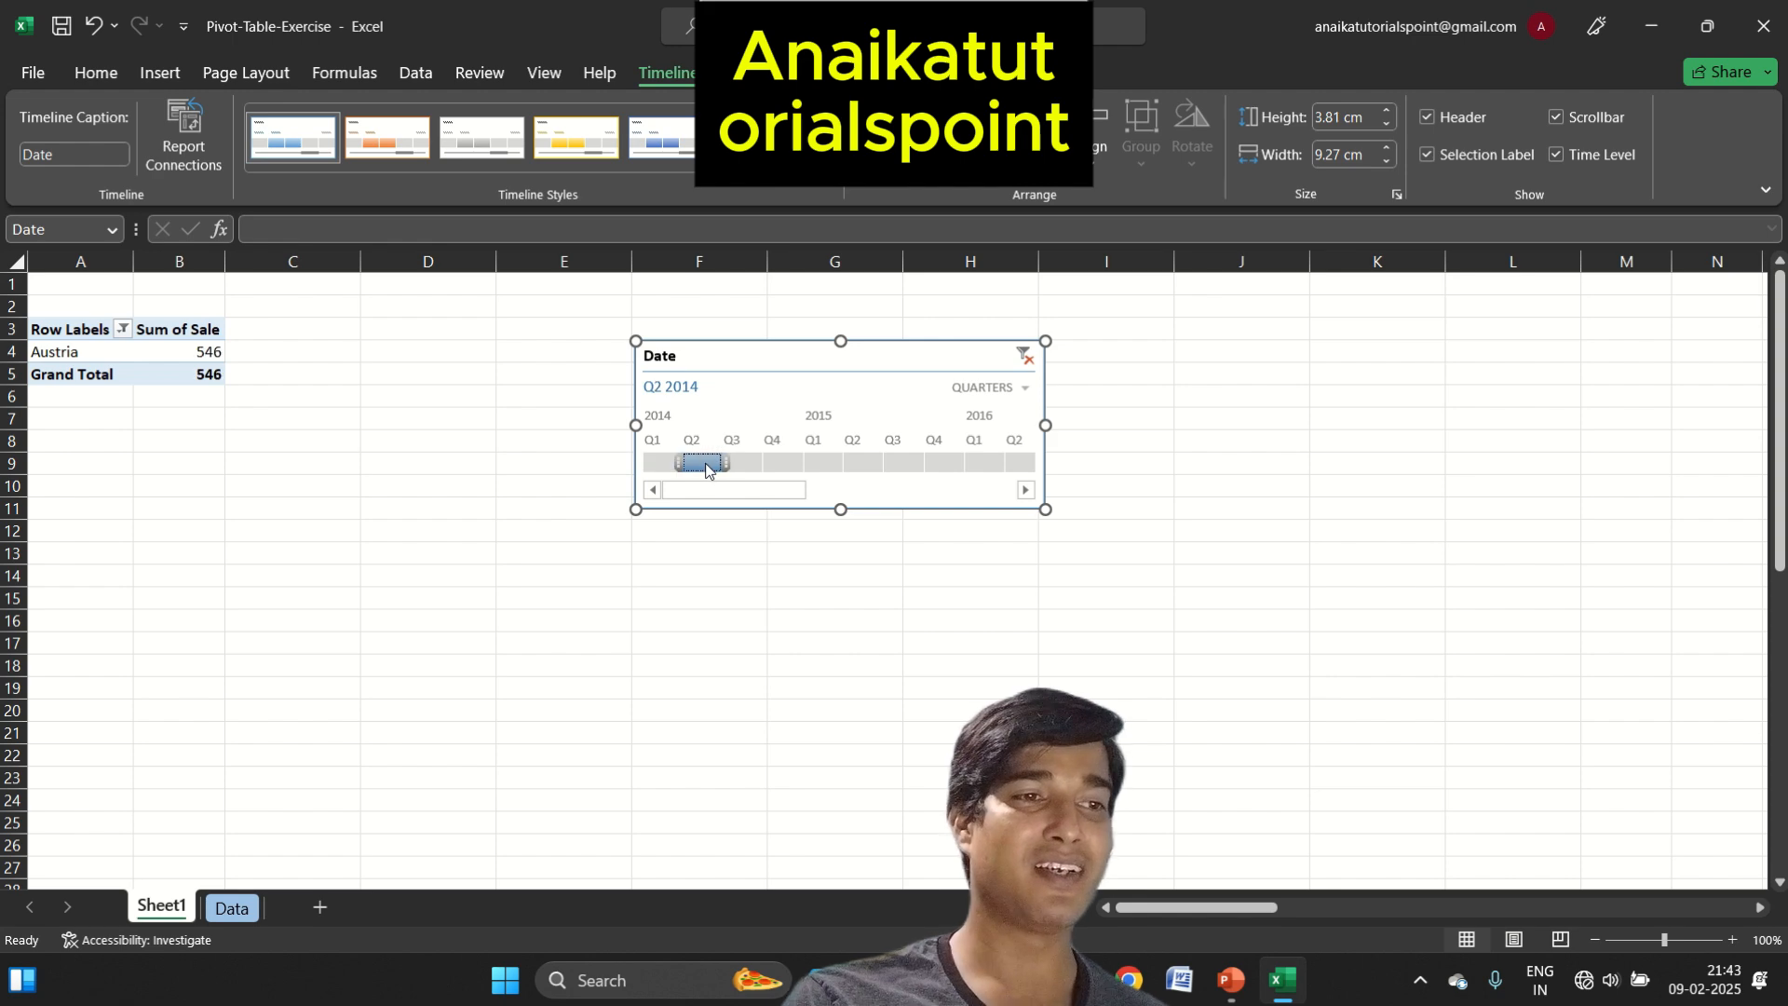
left_click(744, 466)
Set the Date timeline's time level to months and filter the PivotTable by individual 2014 months, including April and finally June
left_click(998, 388)
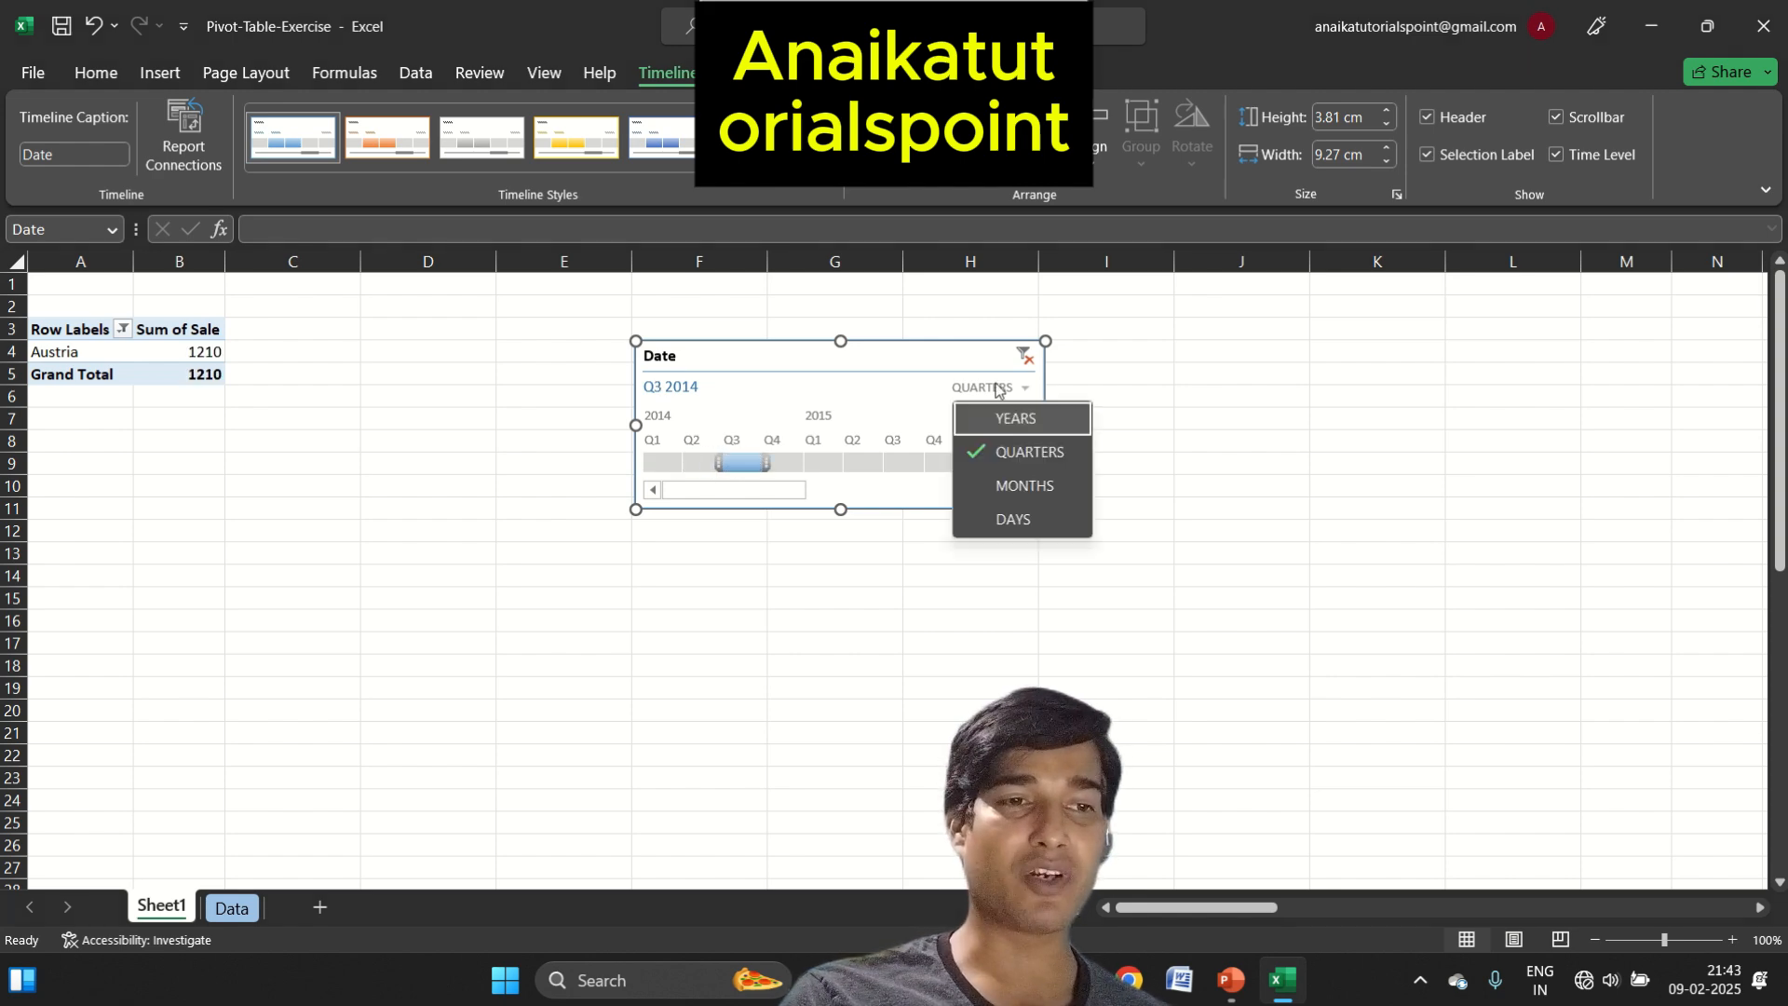
left_click(1017, 486)
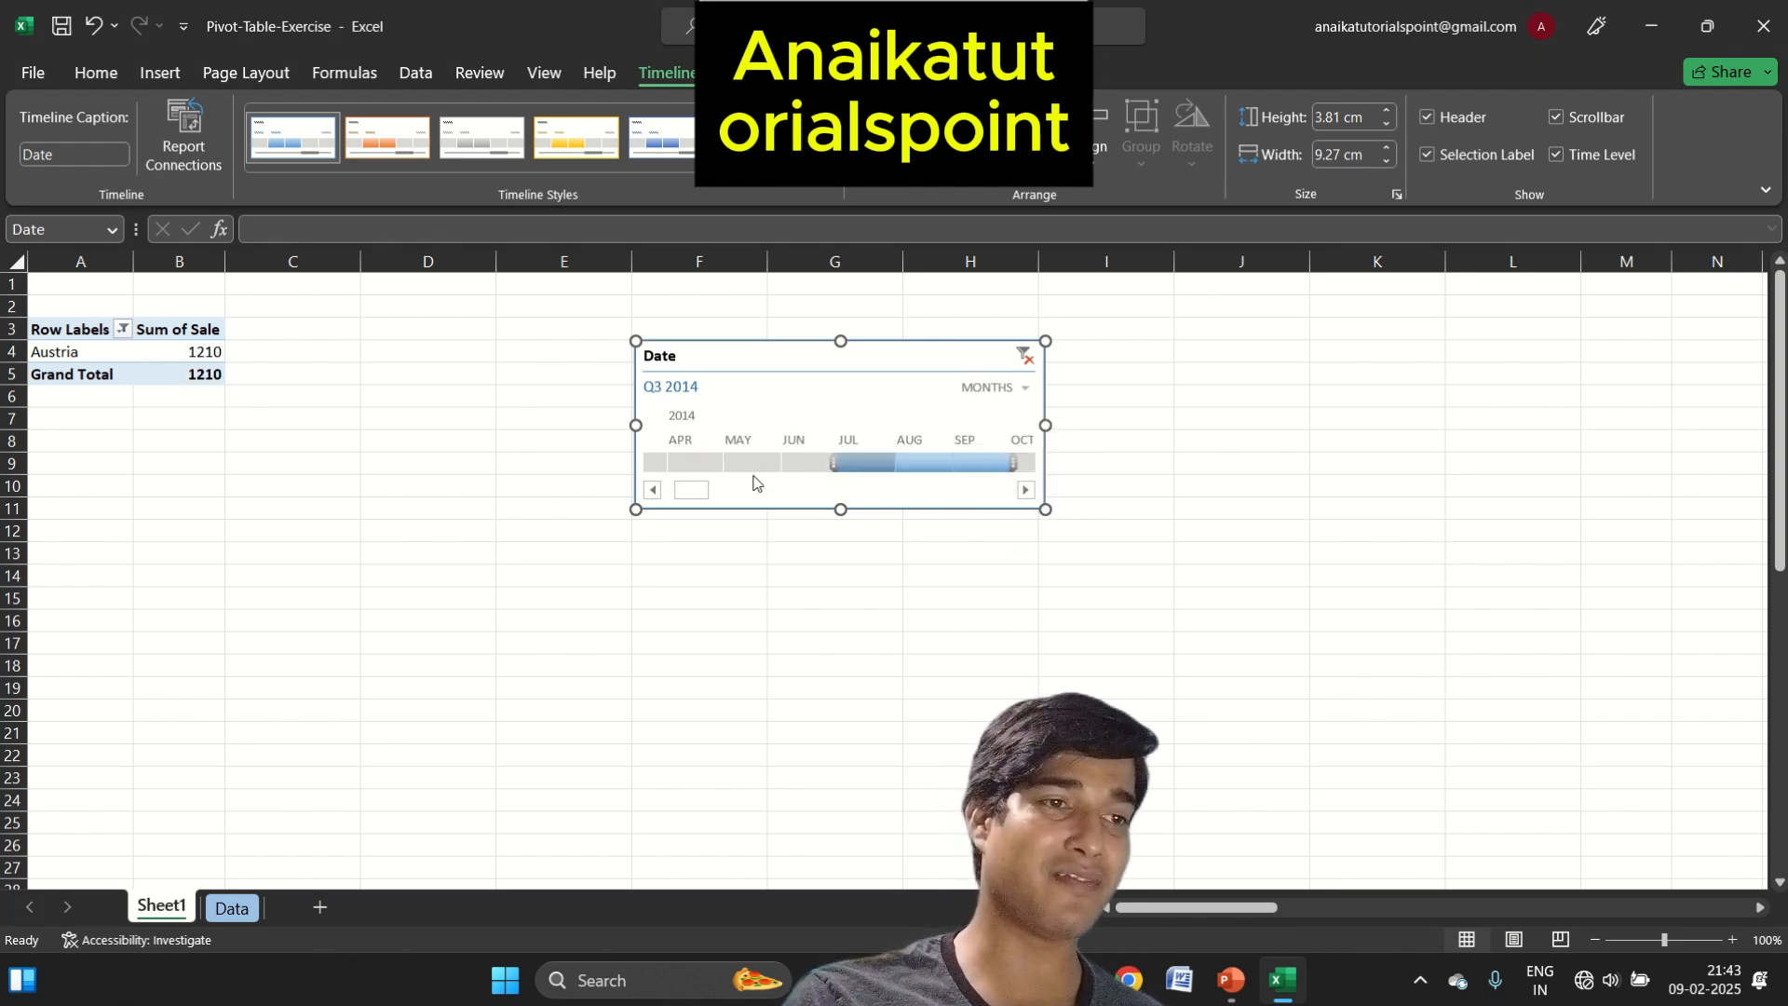
left_click(777, 461)
left_click(696, 461)
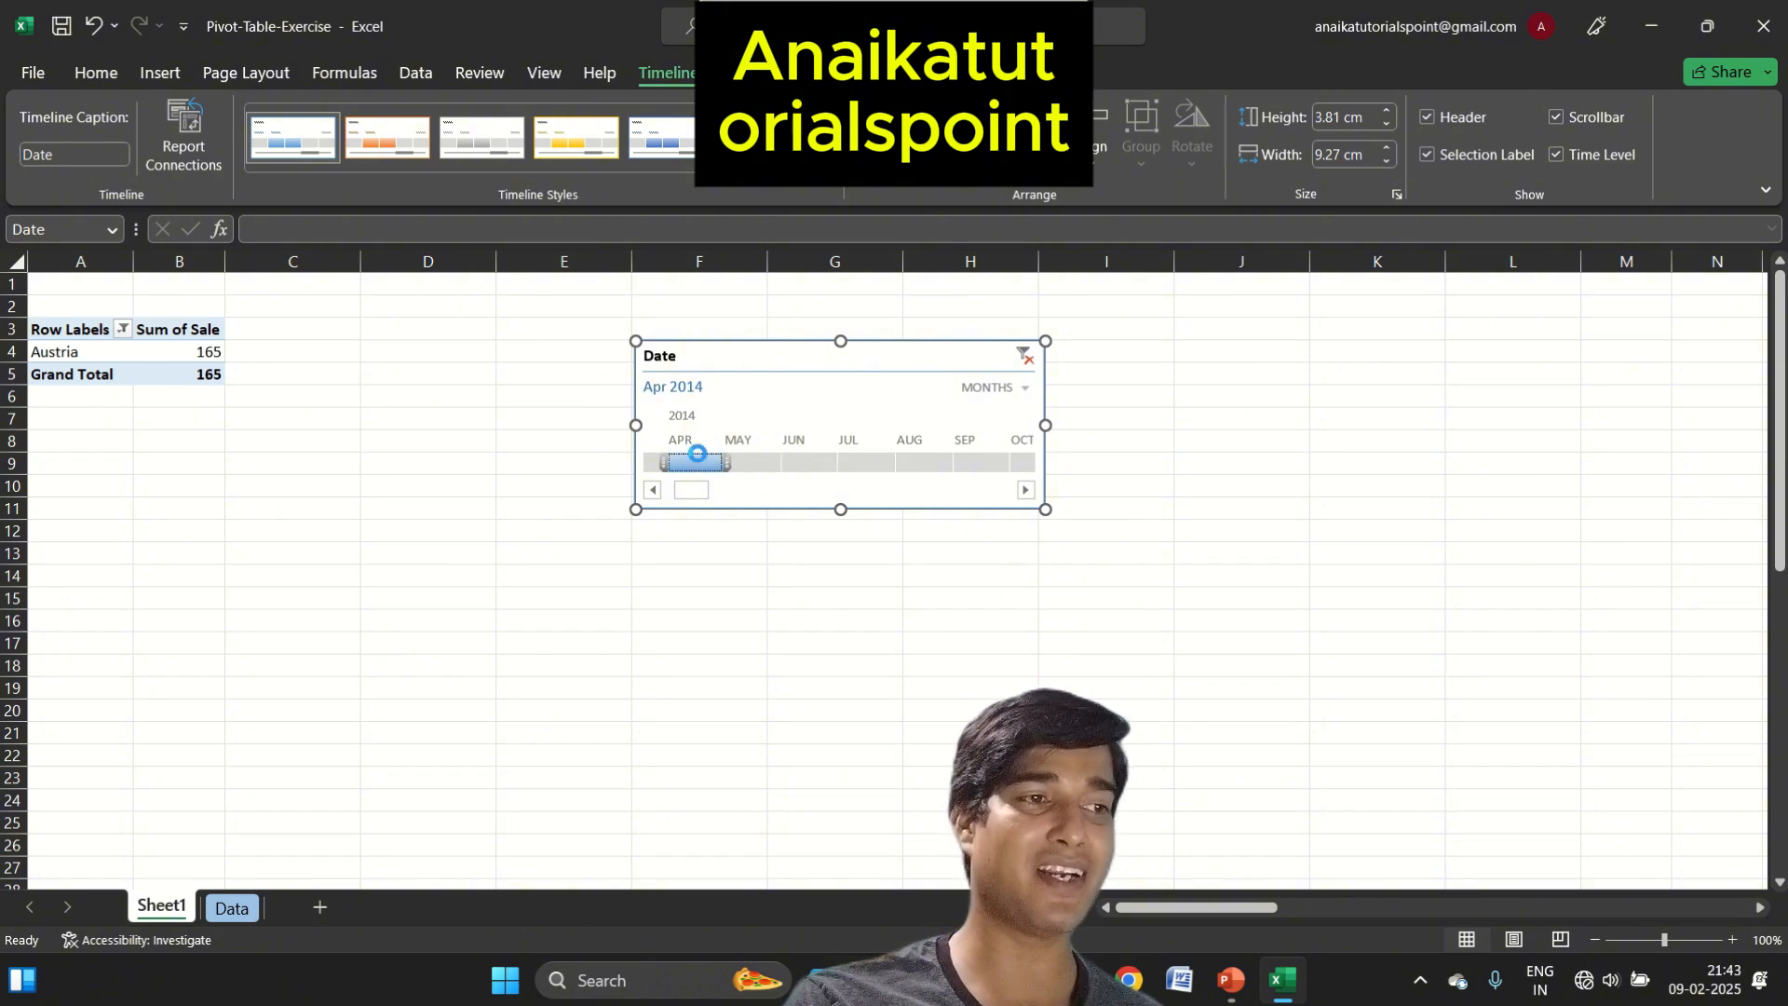
left_click(826, 465)
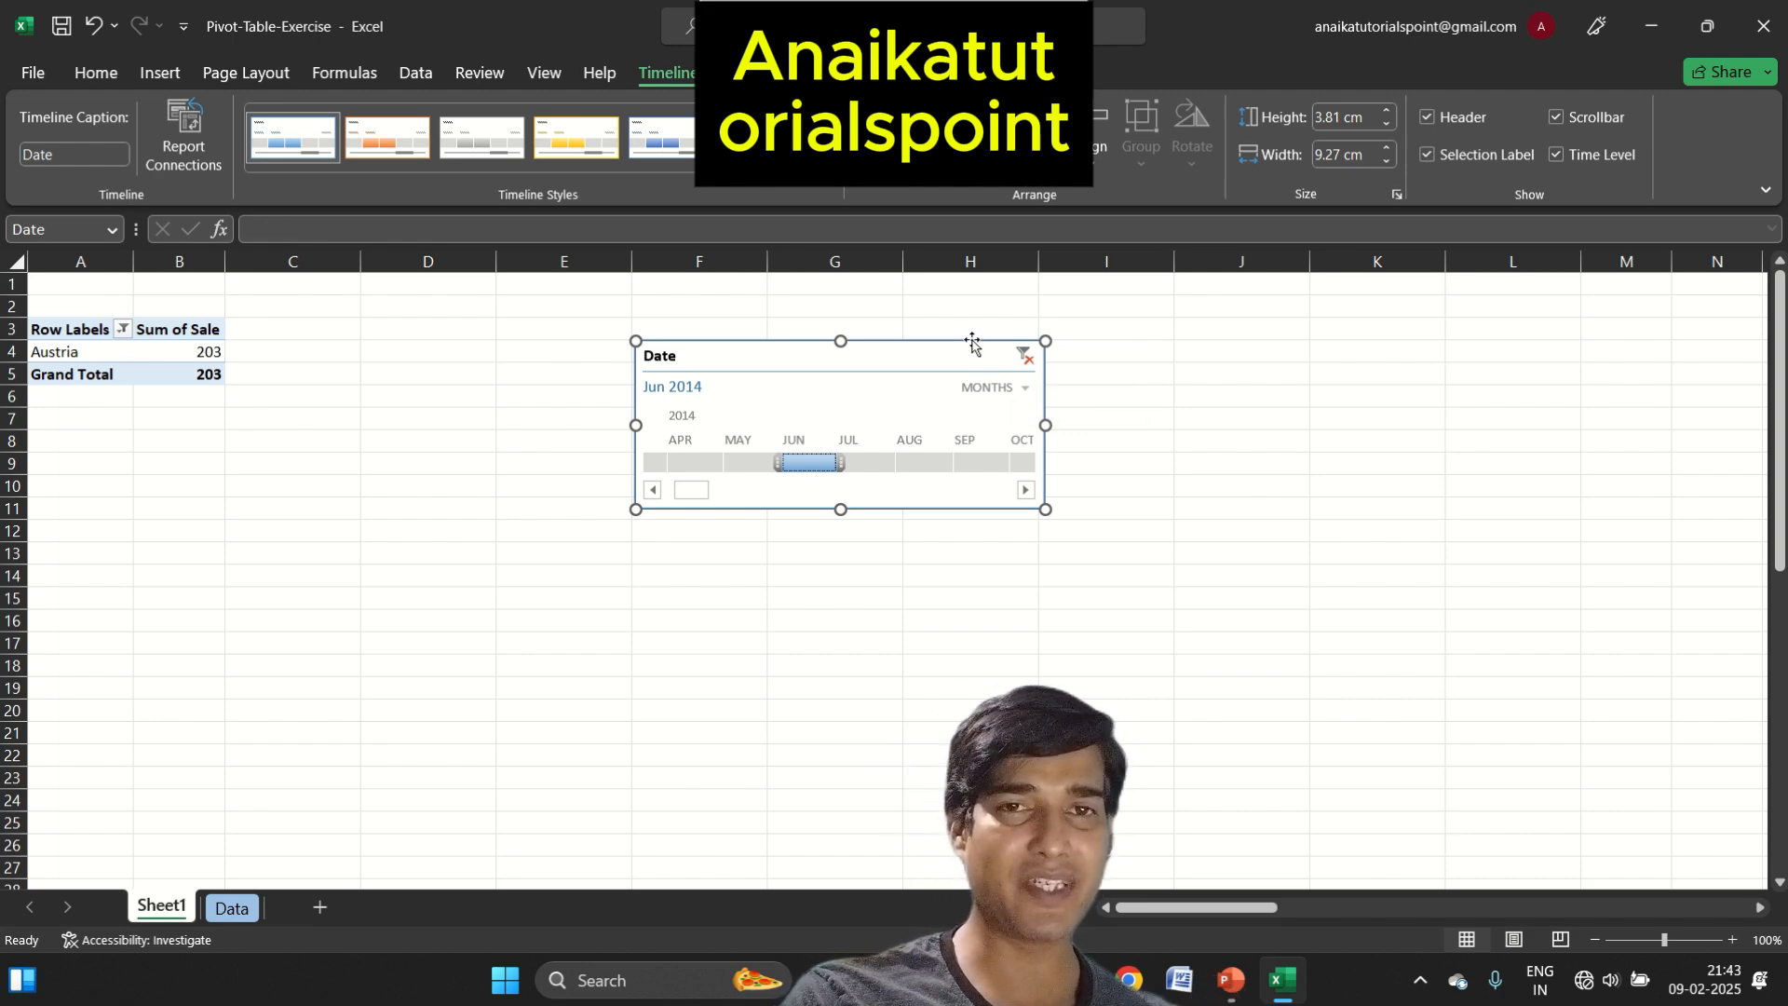
Delete the Date timeline, then empty the PivotTable and rebuild it with Country in the rows and Sale in the values
key("Delete")
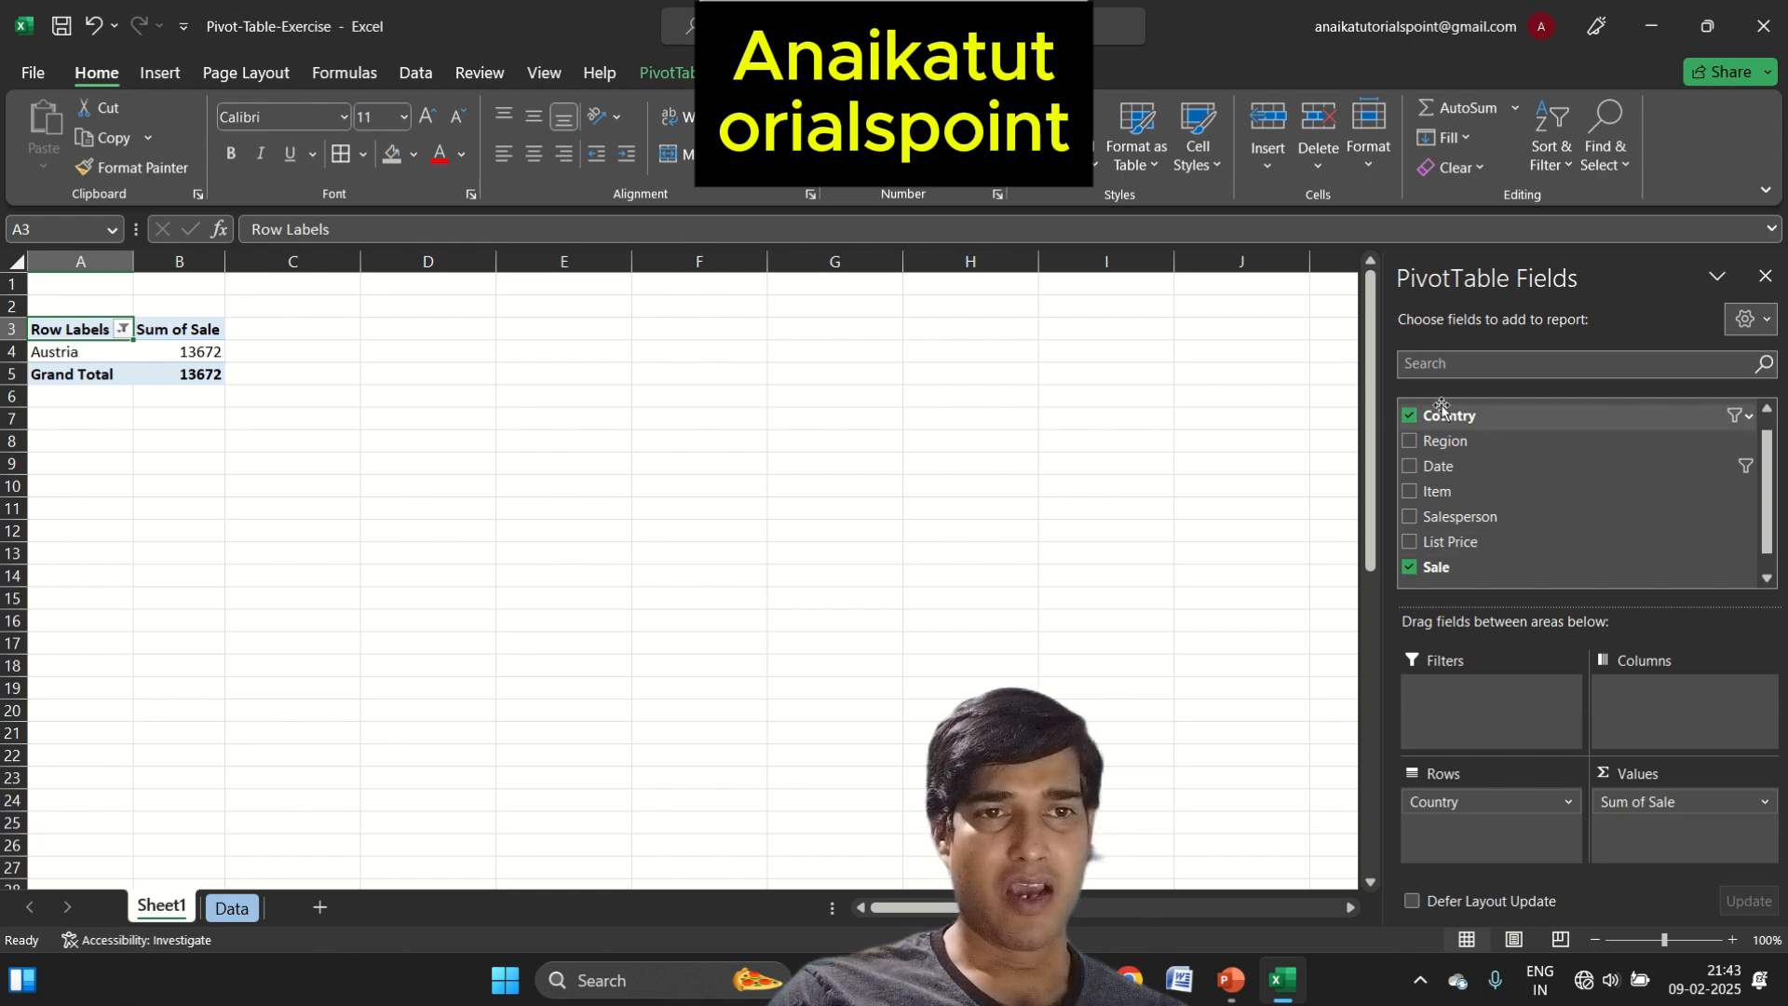
left_click_drag(1517, 802, 1389, 770)
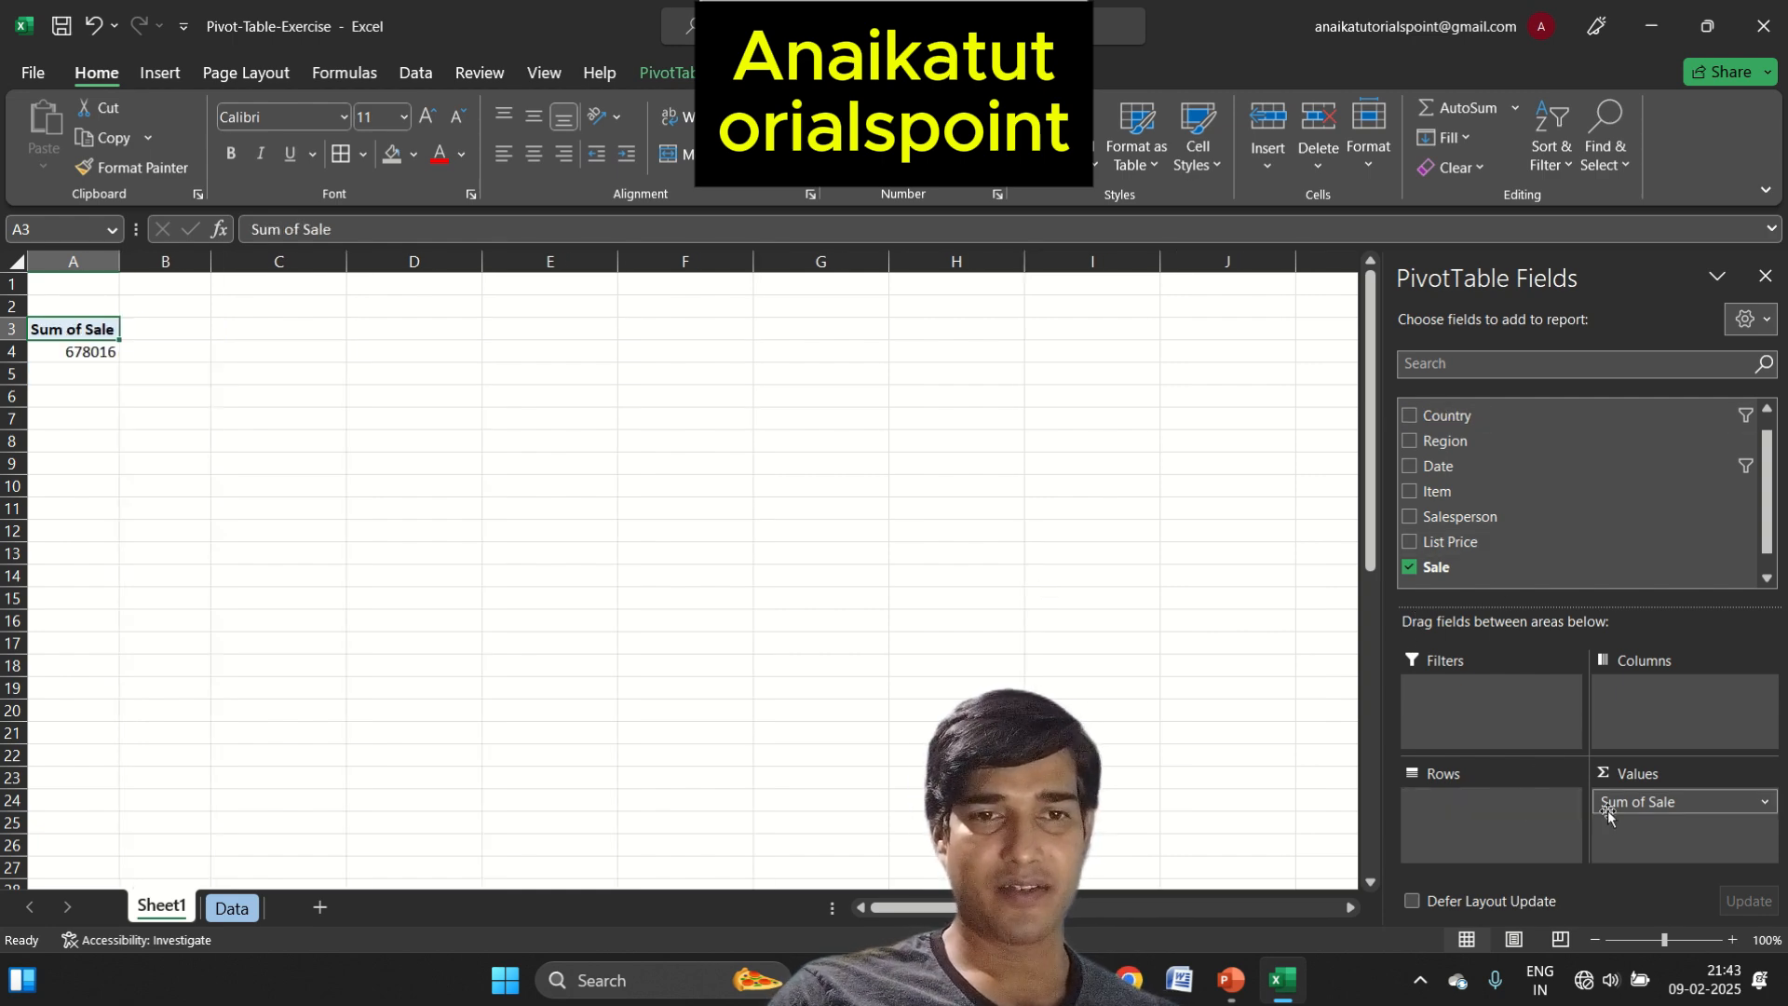
left_click_drag(1598, 802, 1063, 572)
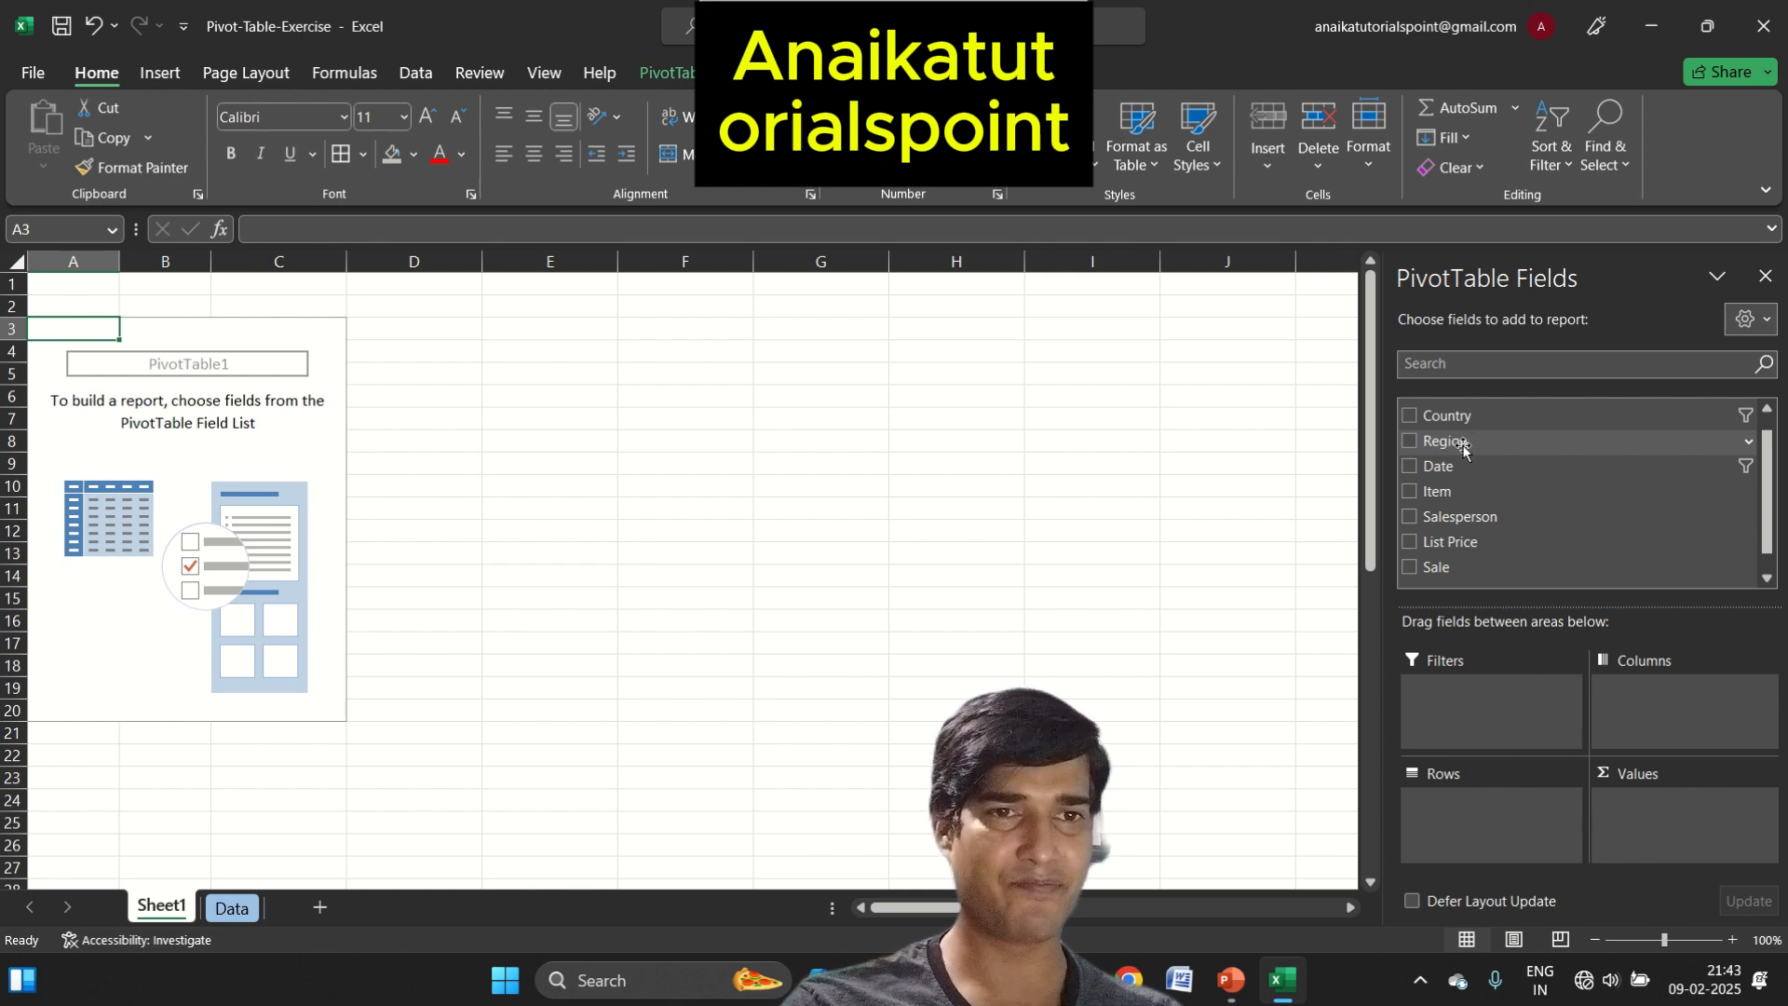
left_click_drag(1449, 415, 1518, 805)
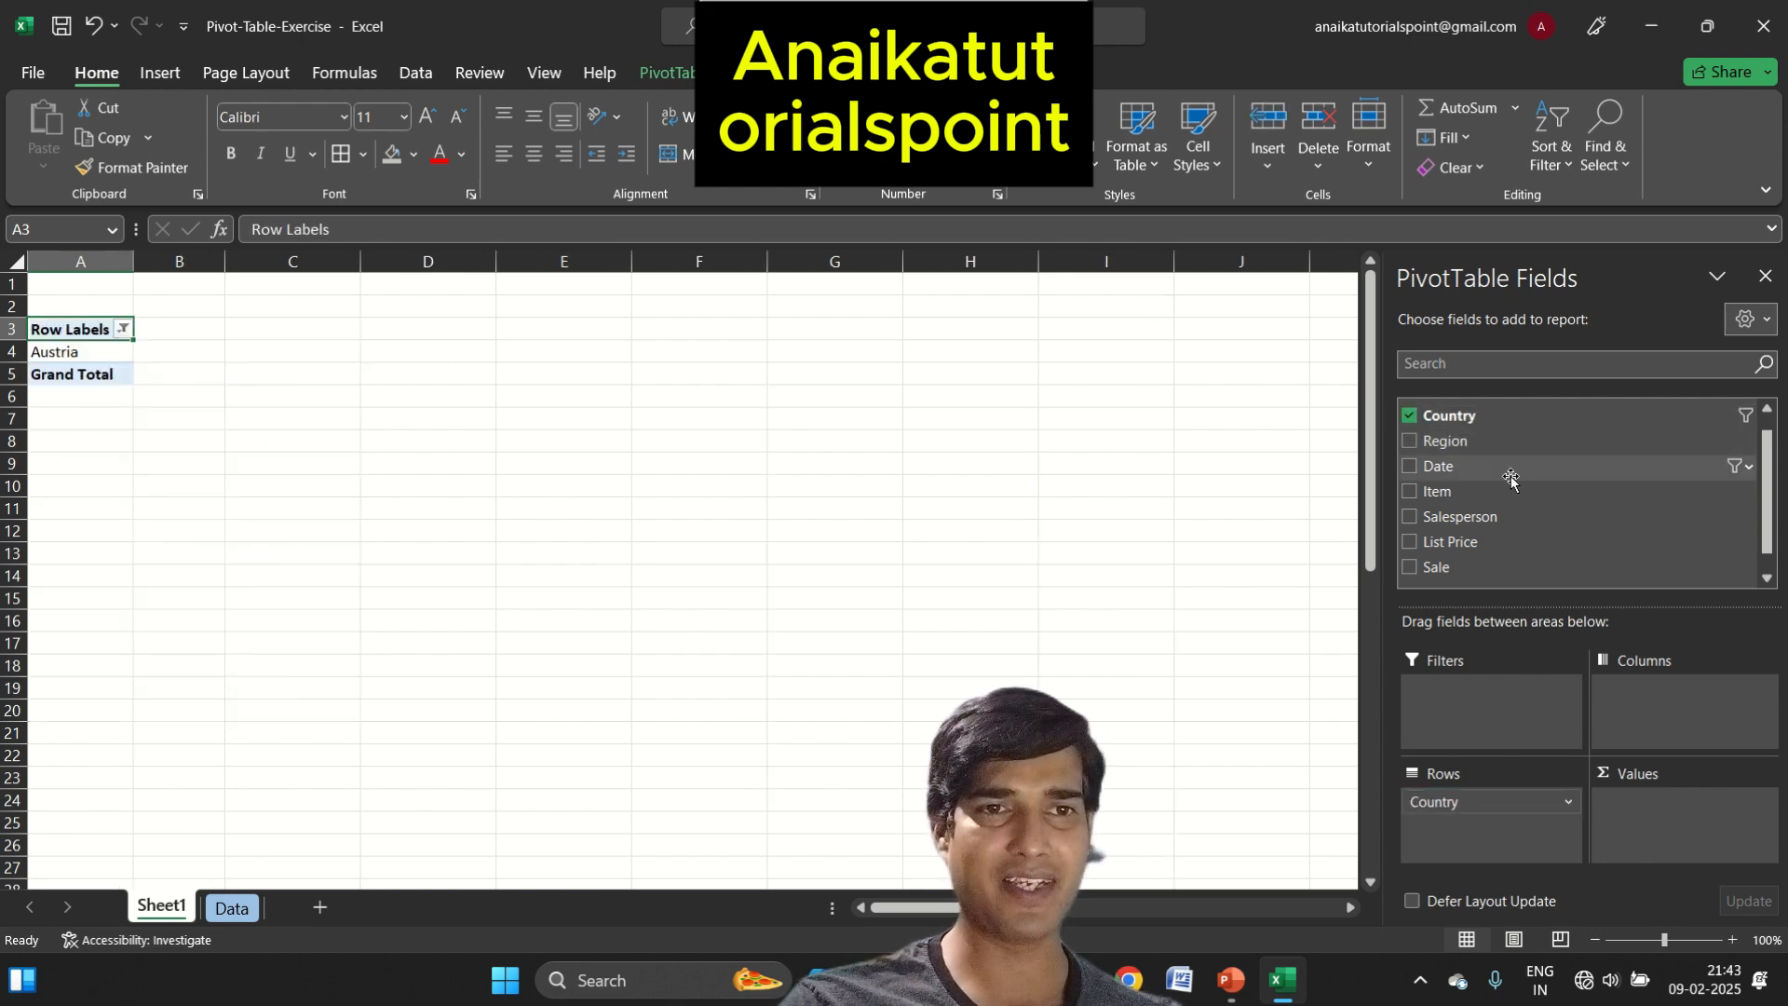
left_click_drag(1453, 568, 1727, 833)
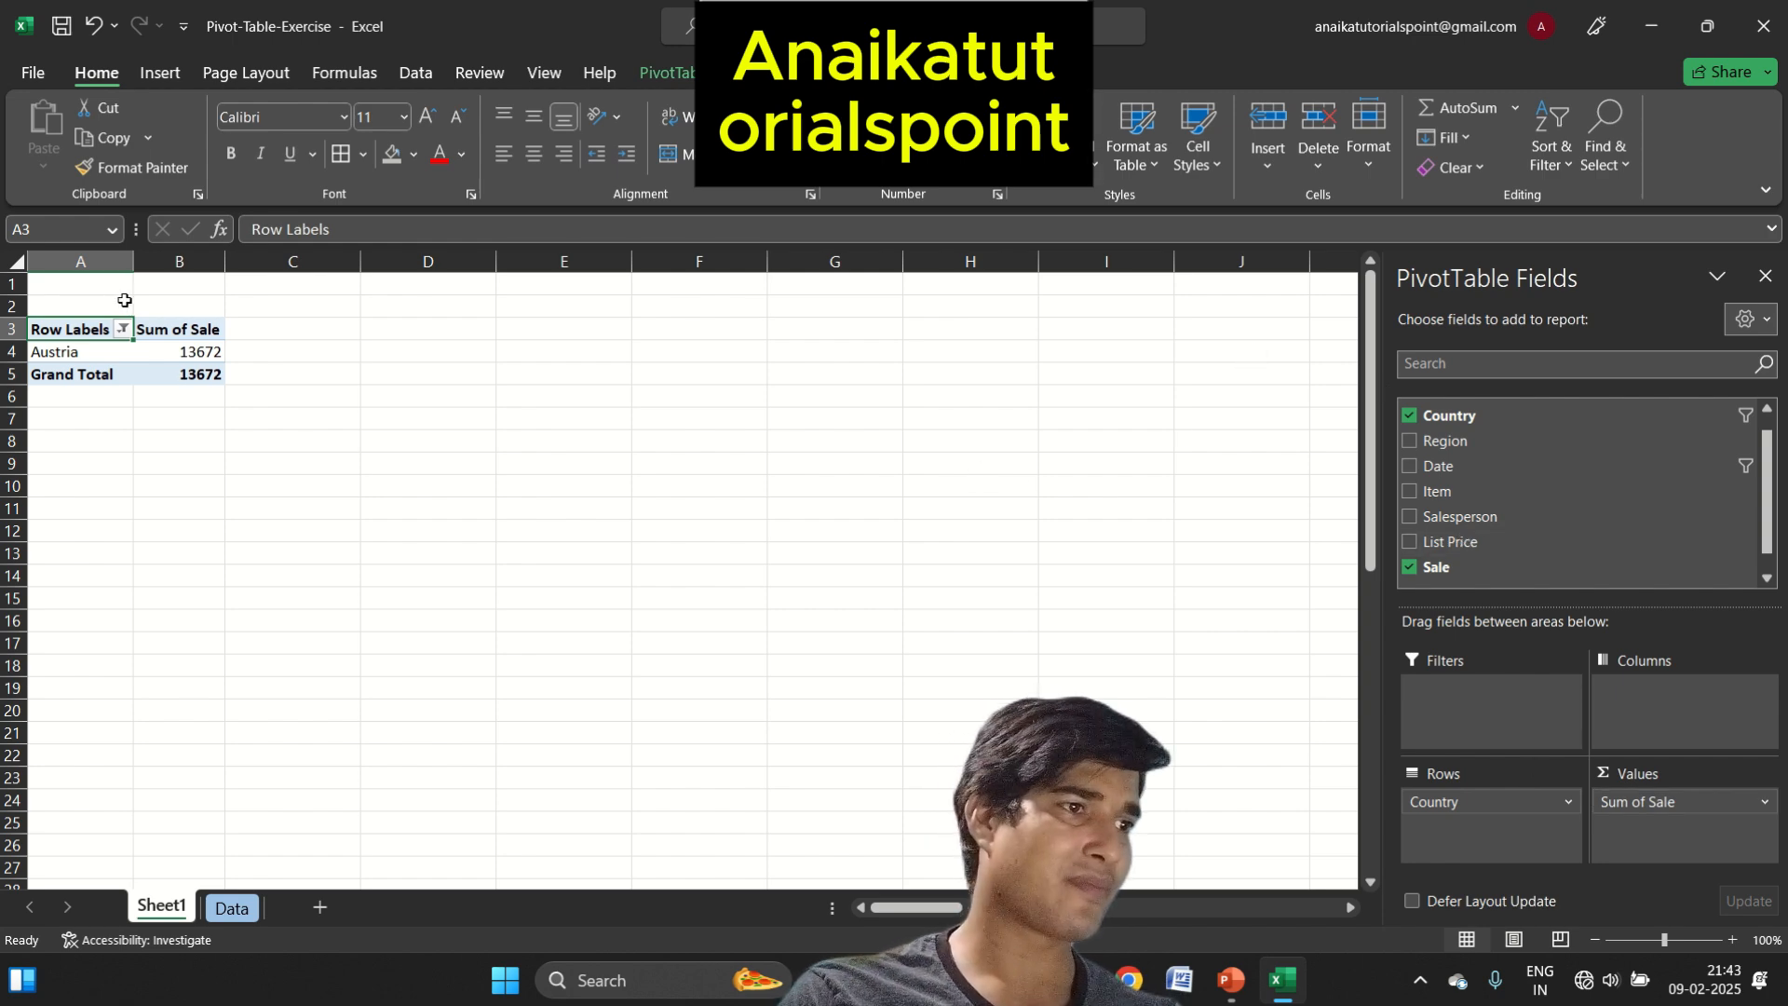
Select all countries in the PivotTable's row label filter
left_click(122, 329)
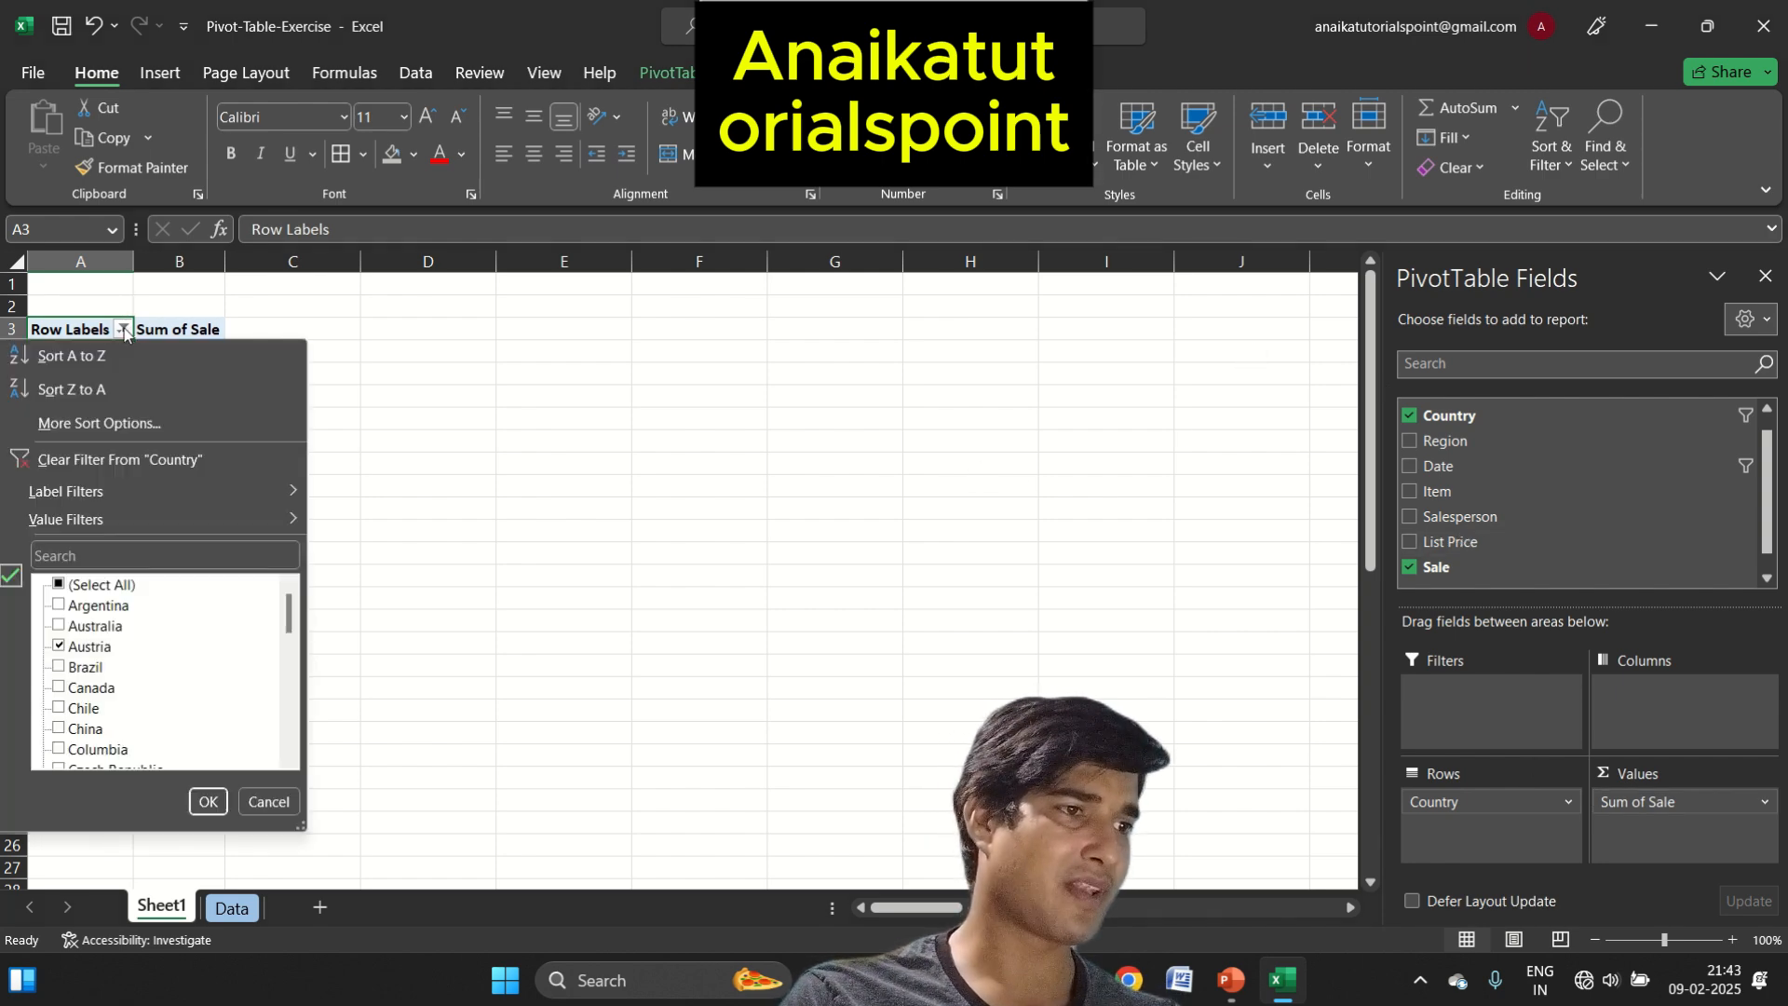
left_click(61, 584)
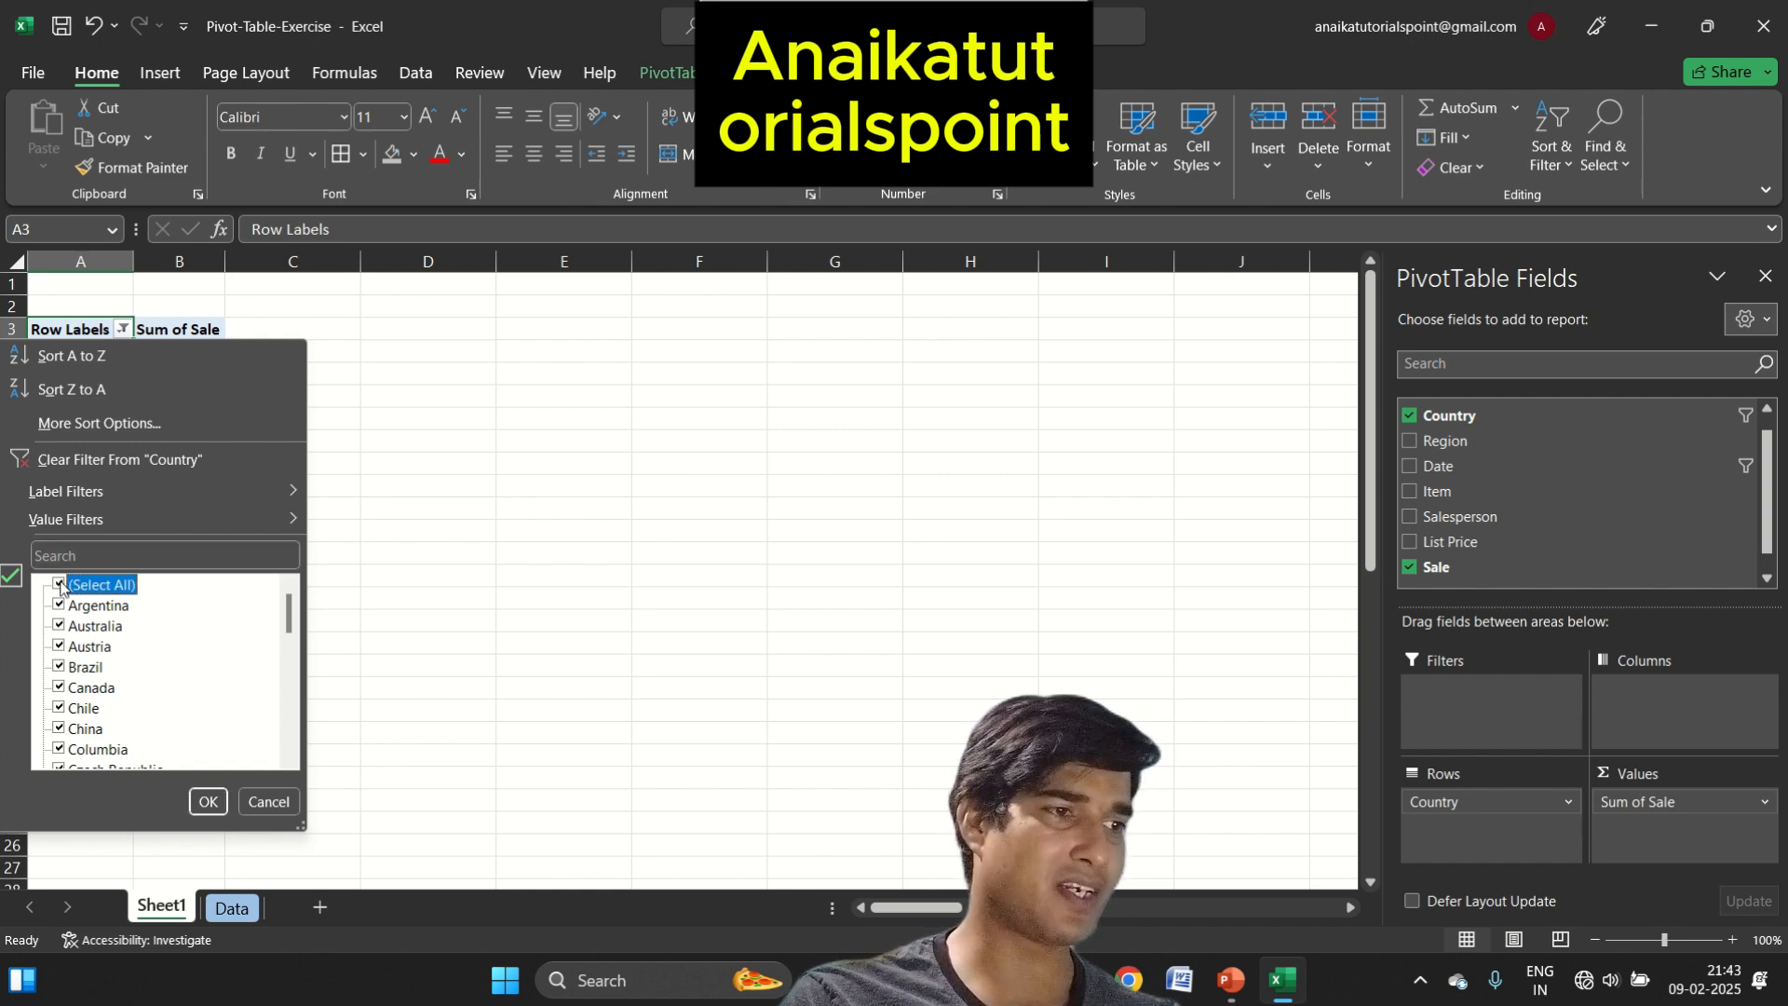
left_click(207, 802)
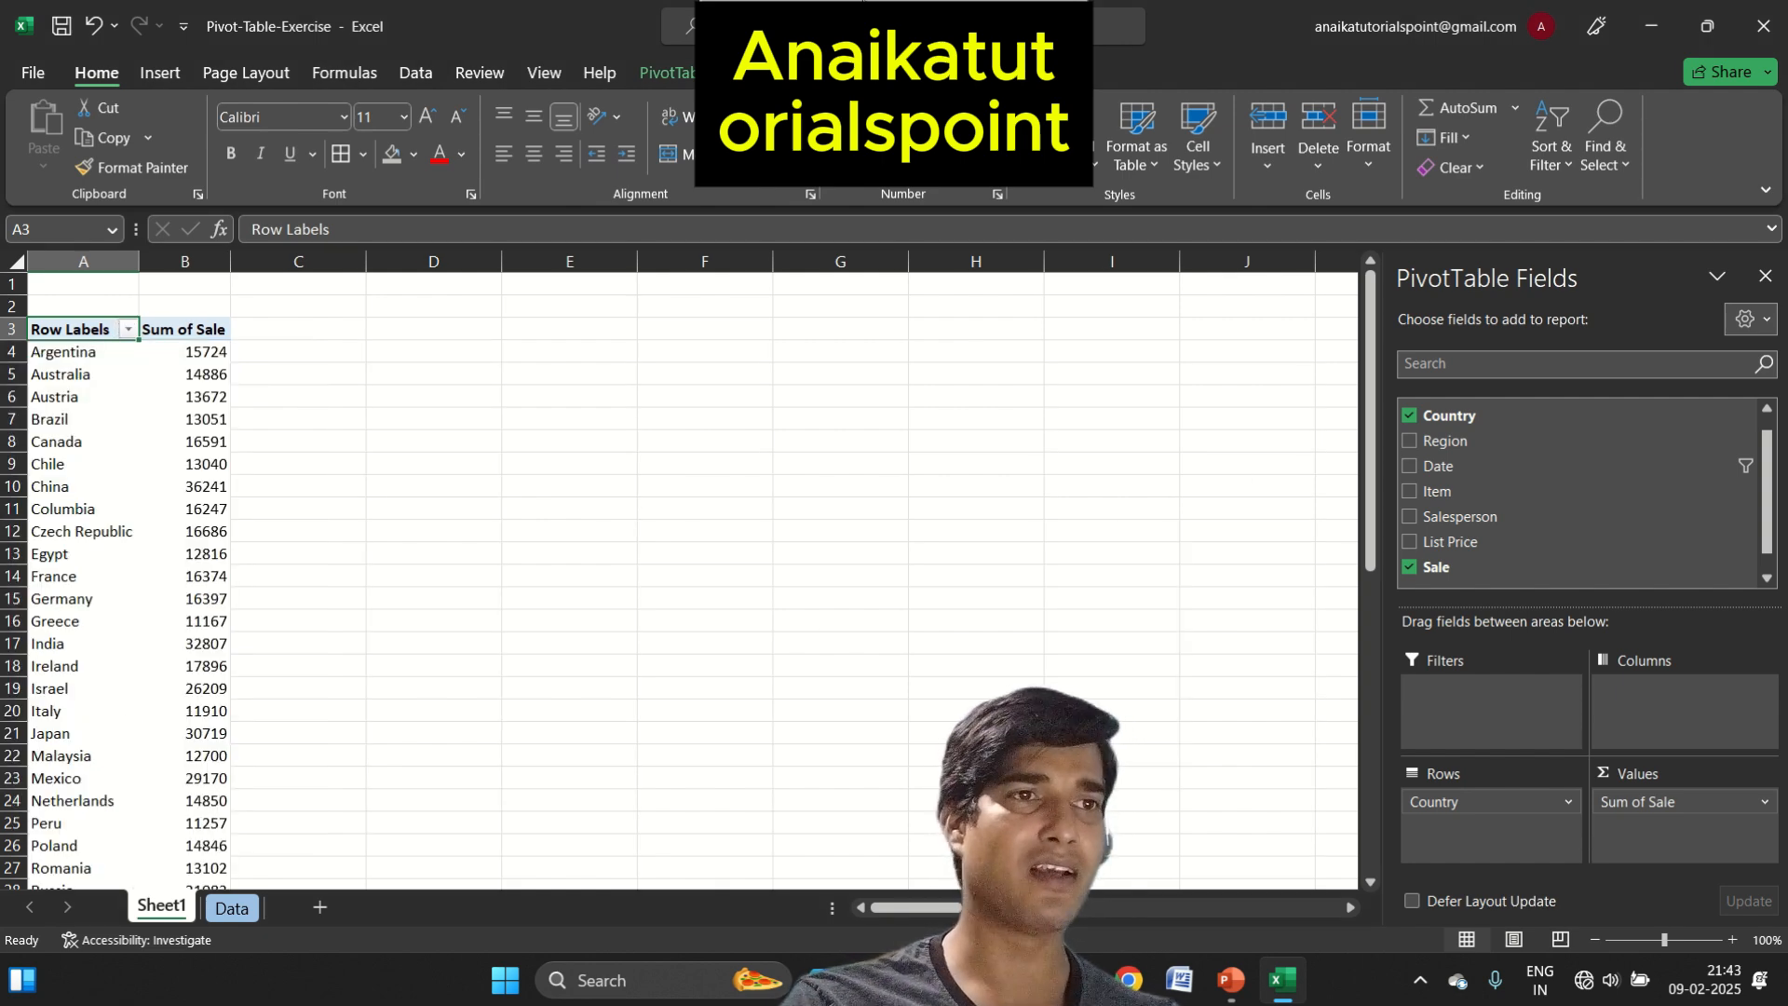
Insert a clustered column PivotChart of the sales per country
left_click(639, 71)
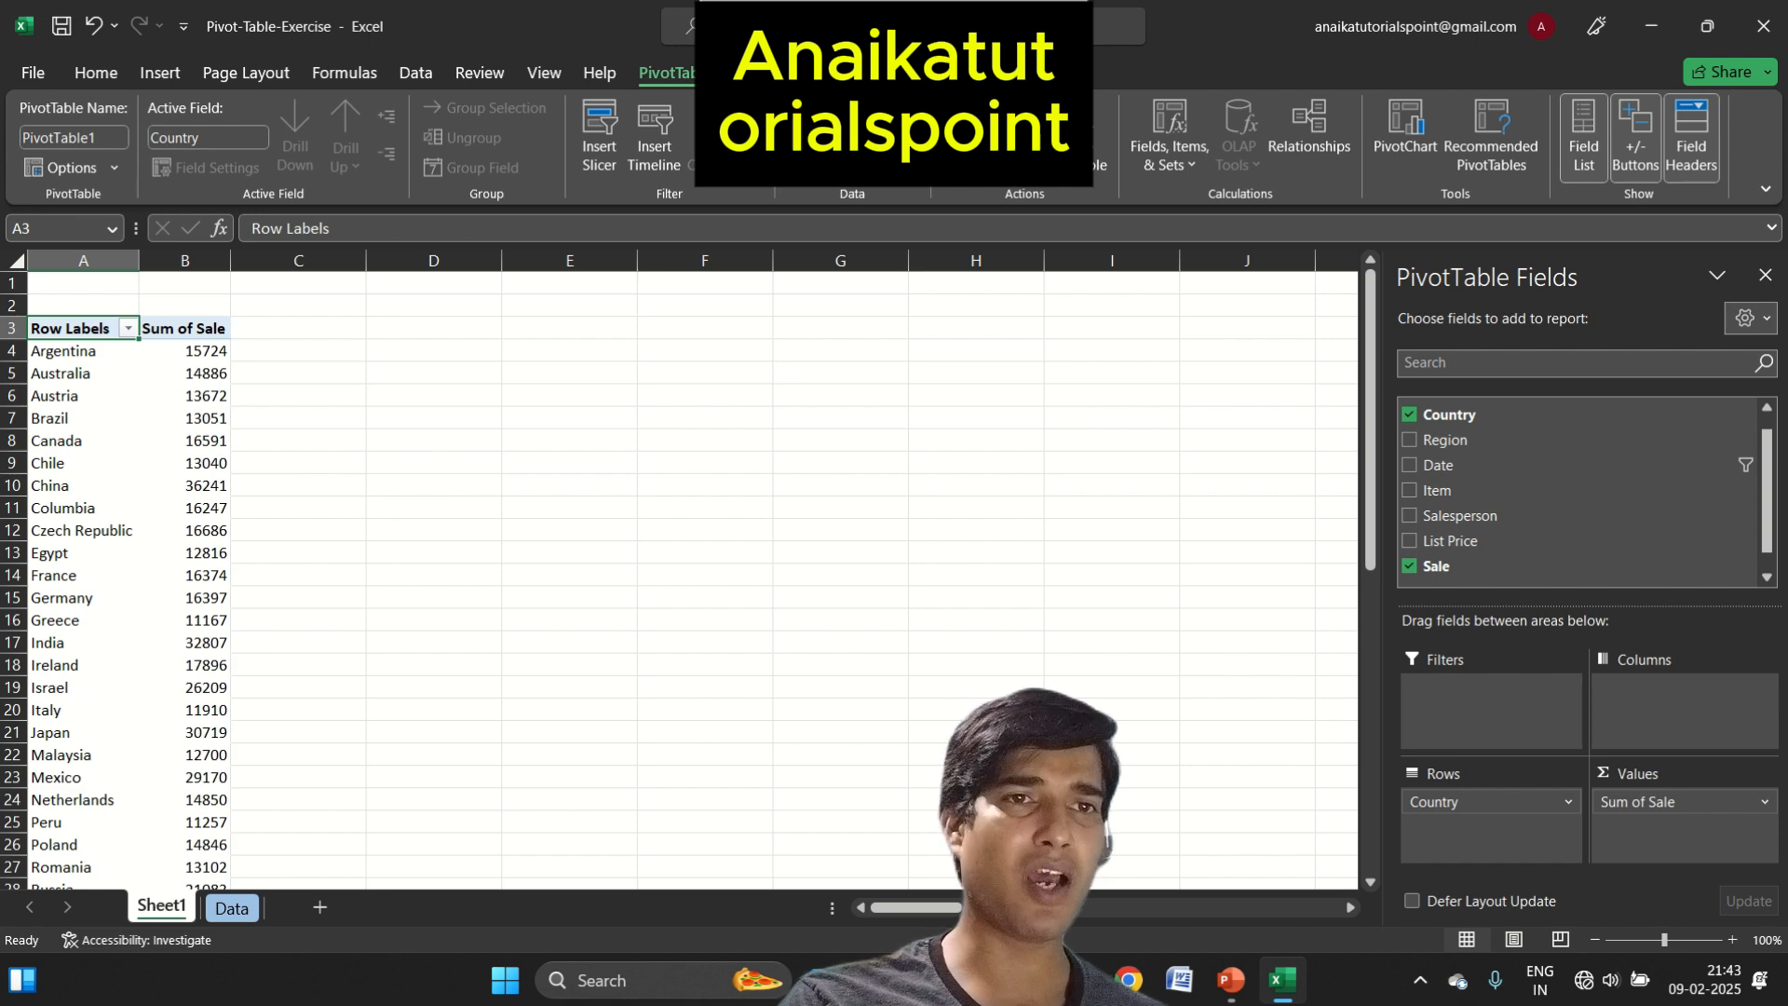
left_click(1387, 146)
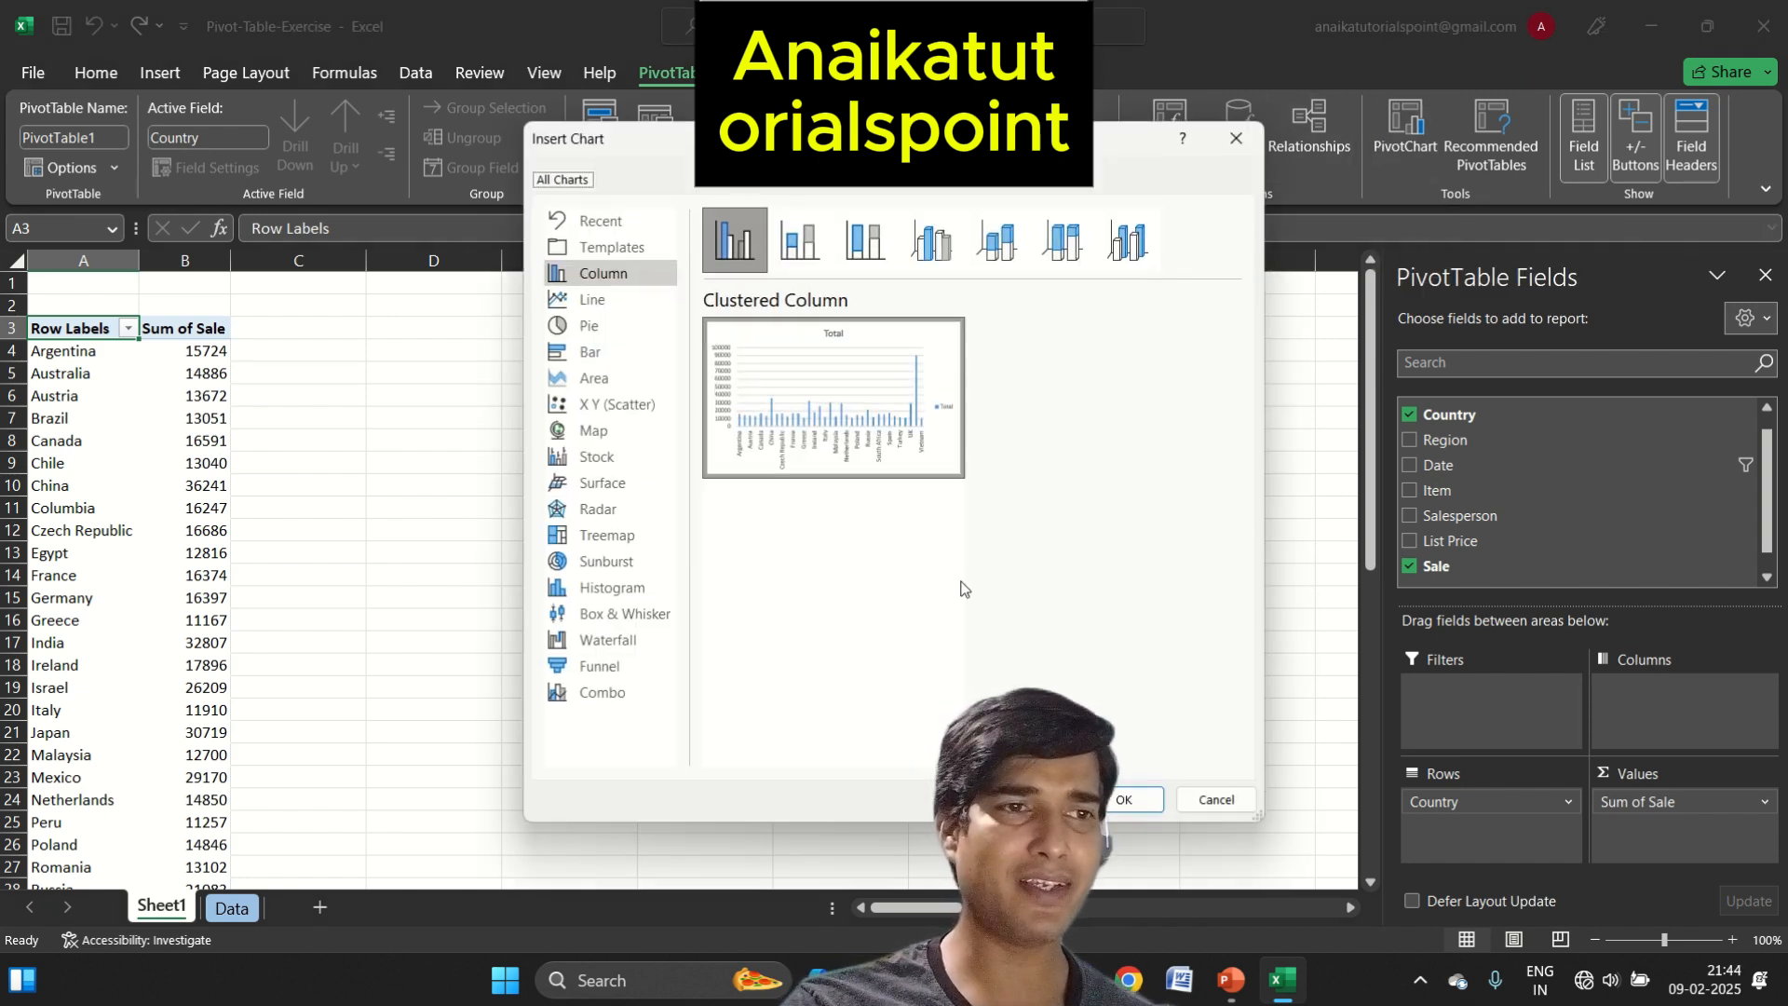
left_click(1126, 799)
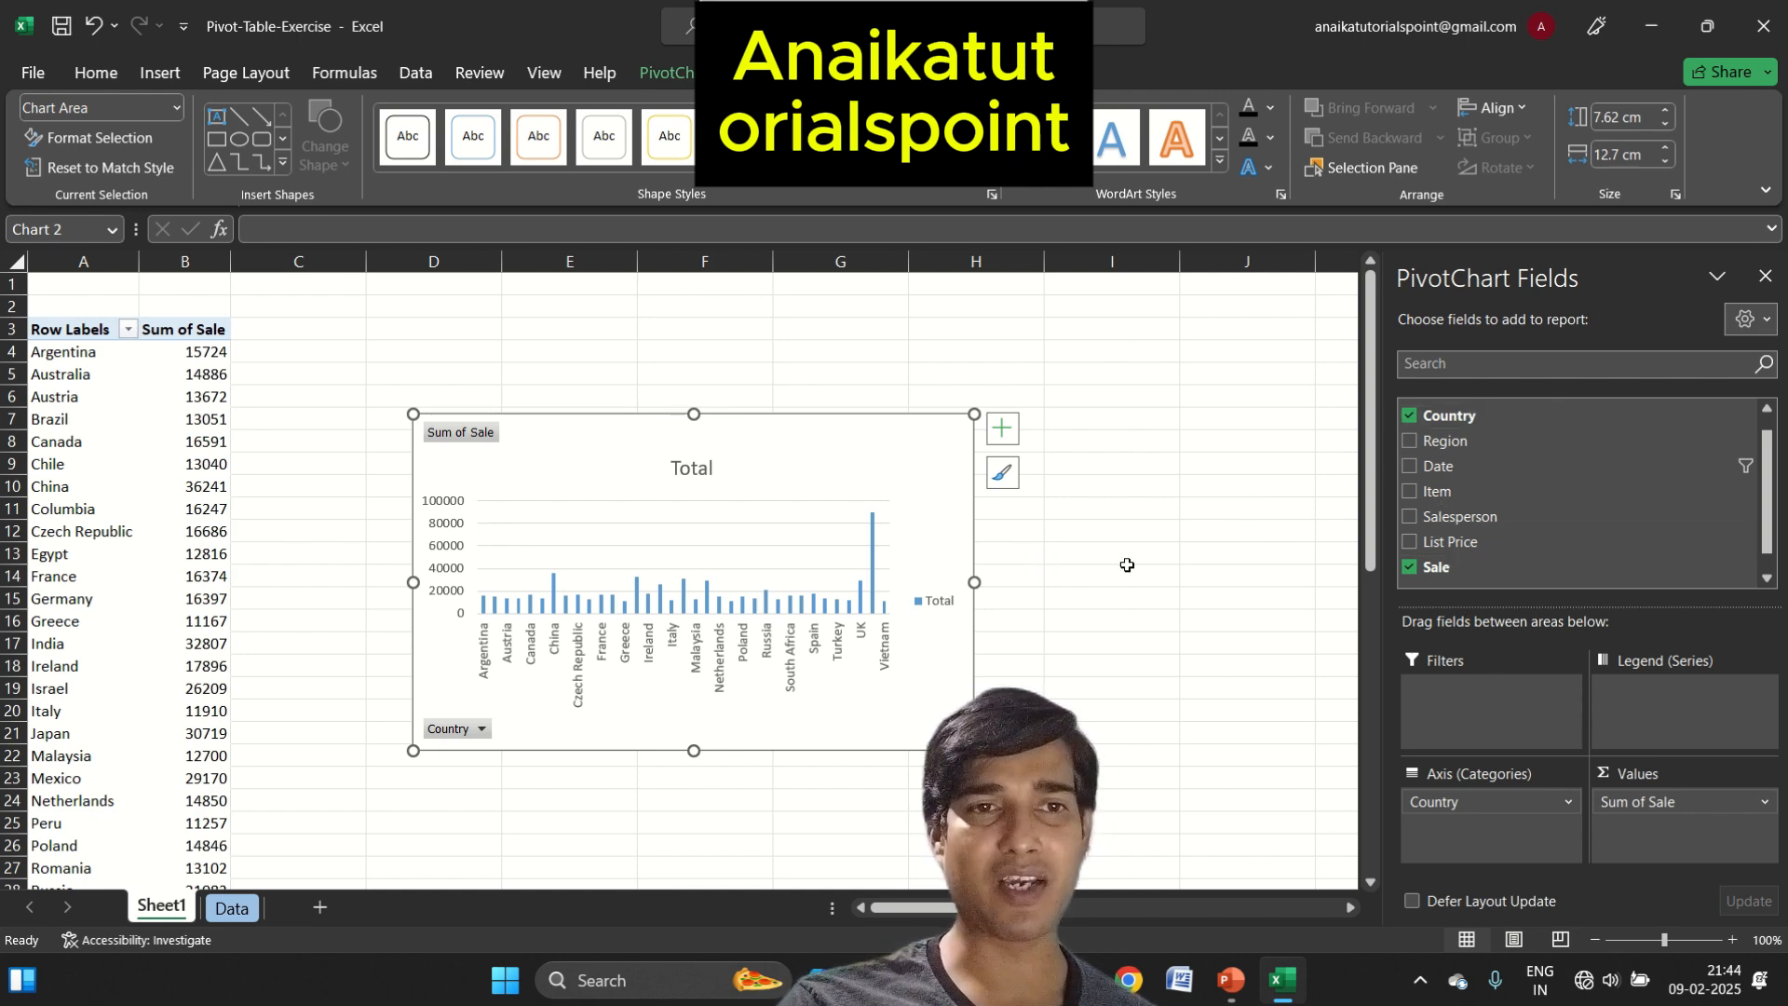
Replace Country with Region as the axis category of the PivotChart
left_click_drag(1439, 802, 1327, 709)
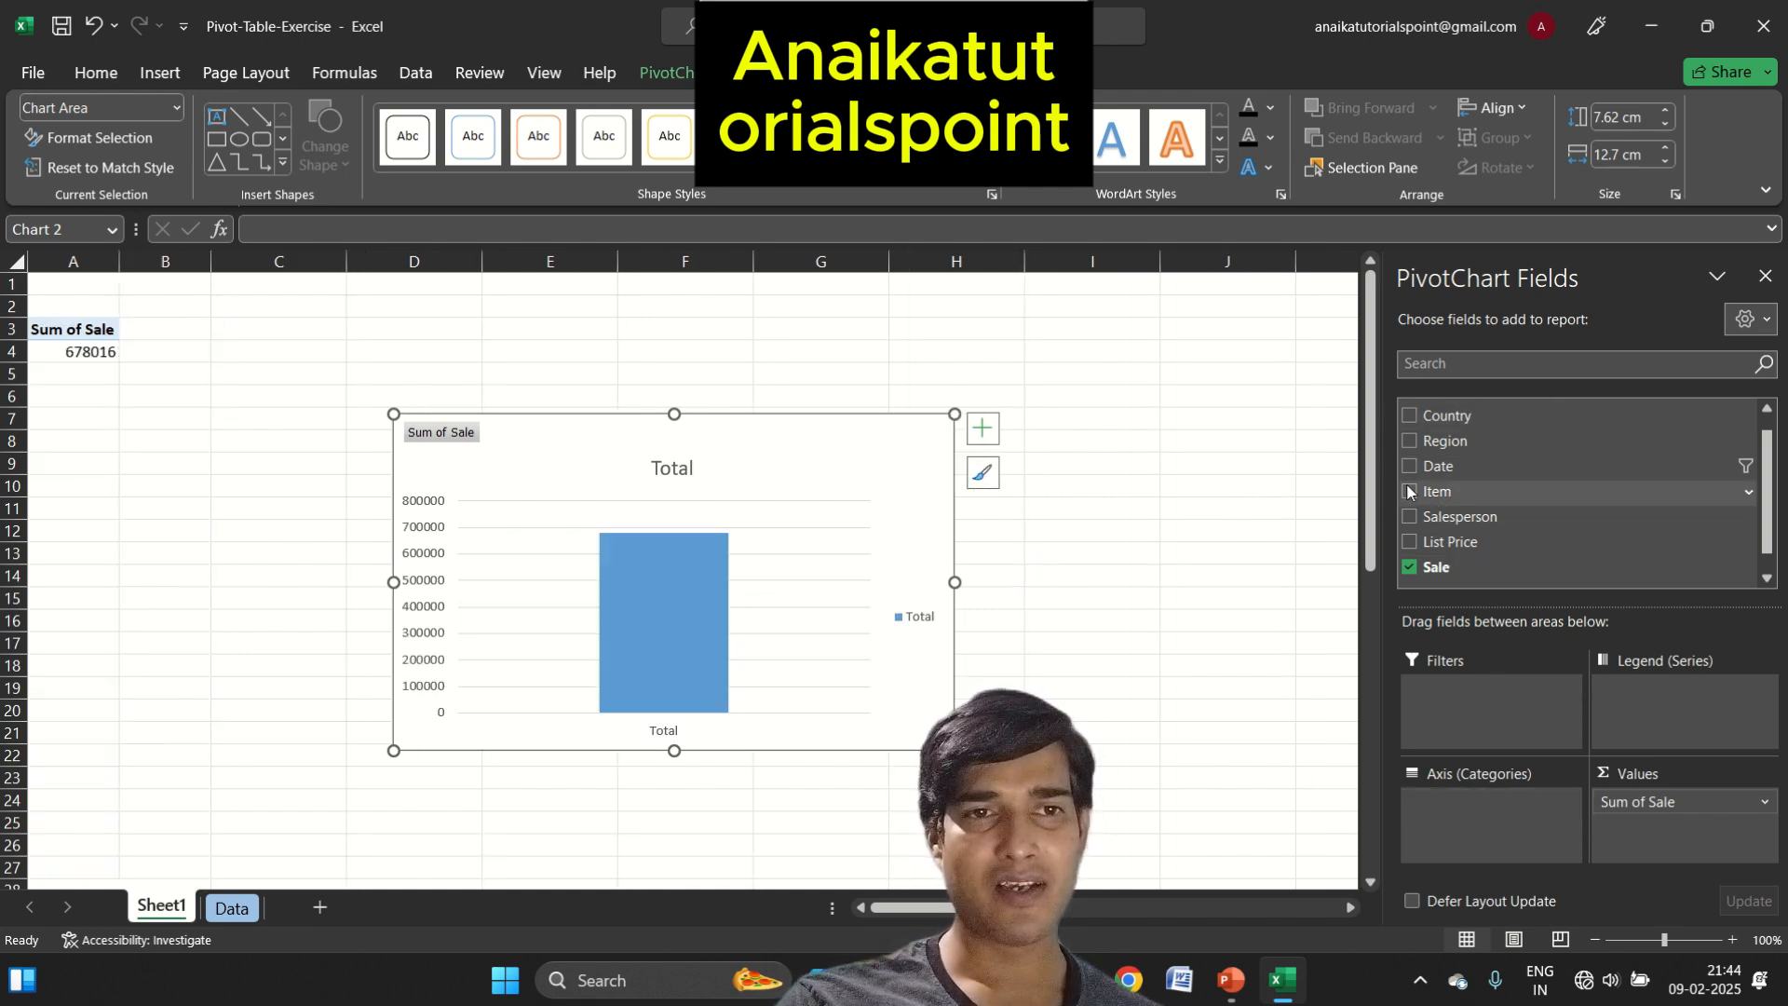
left_click_drag(1453, 442, 1523, 829)
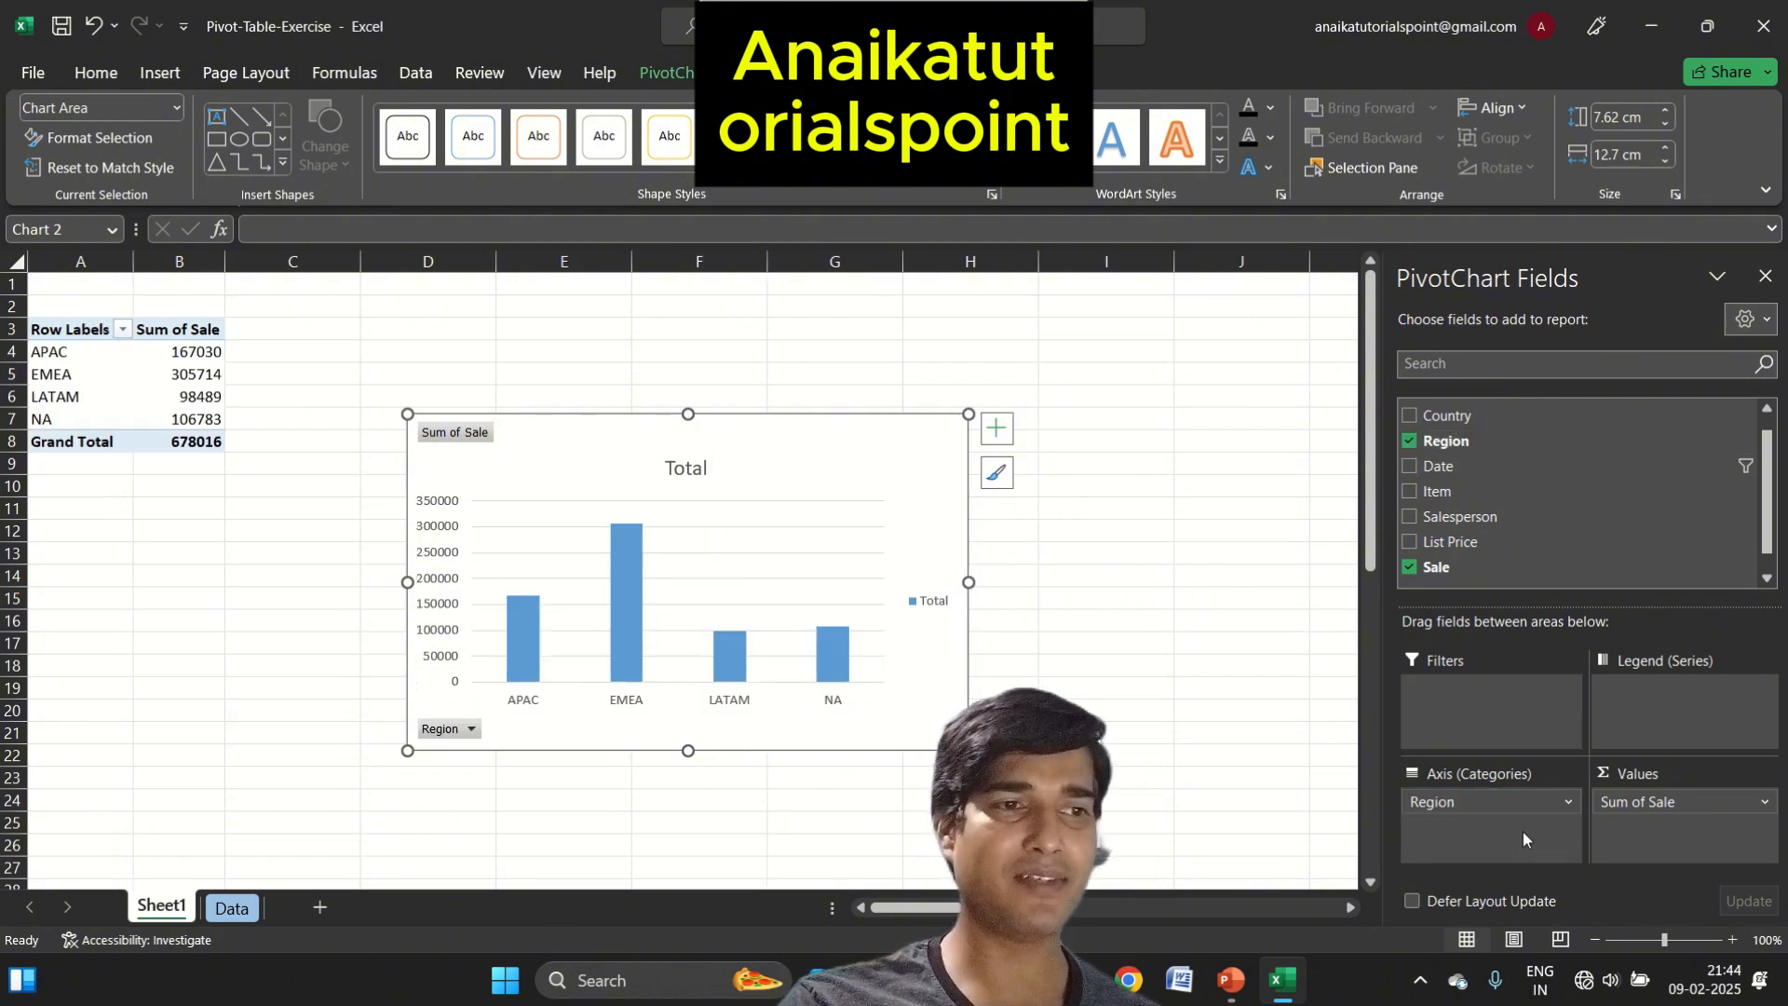